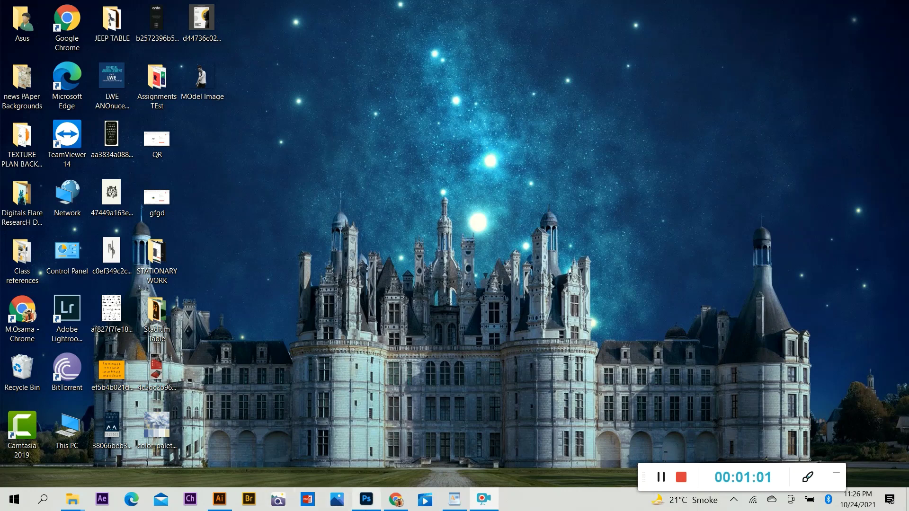
{"action": "right_click", "coordinate": [441, 195]}
{"action": "left_click", "coordinate": [387, 231]}
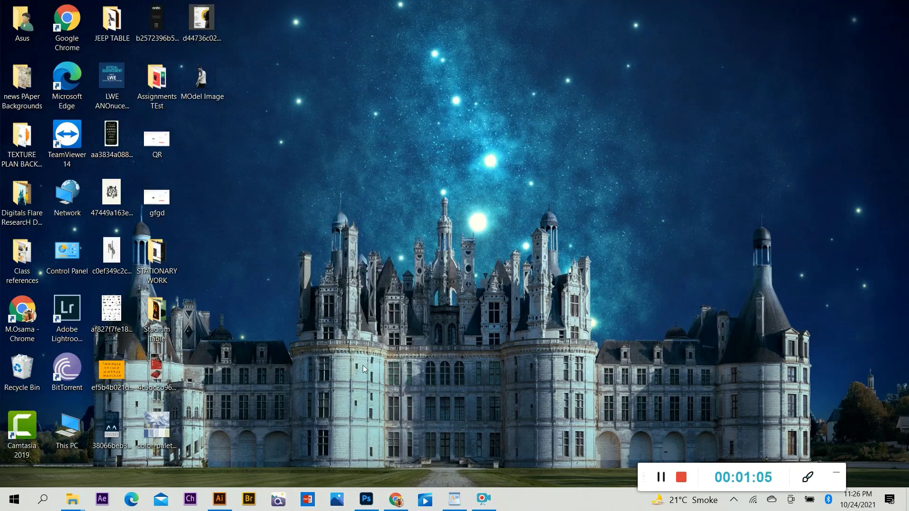
{"action": "left_click", "coordinate": [404, 505]}
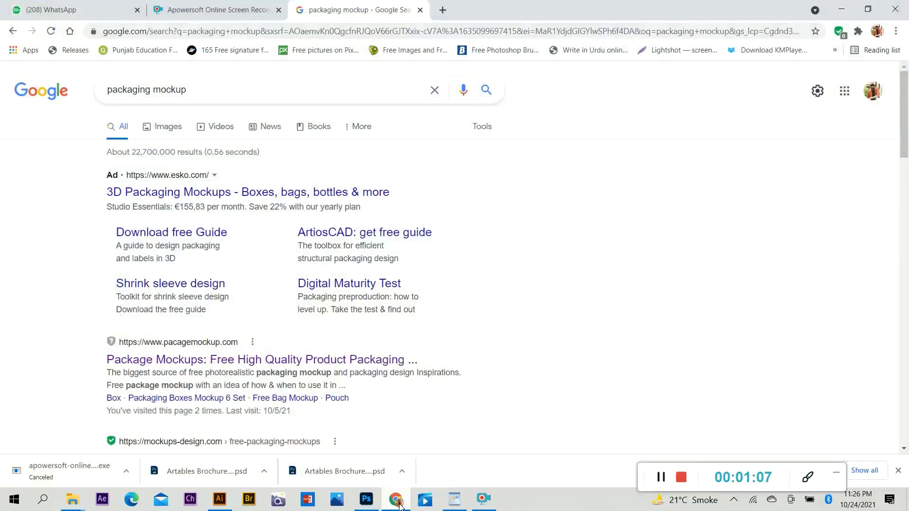
{"action": "left_click", "coordinate": [395, 501]}
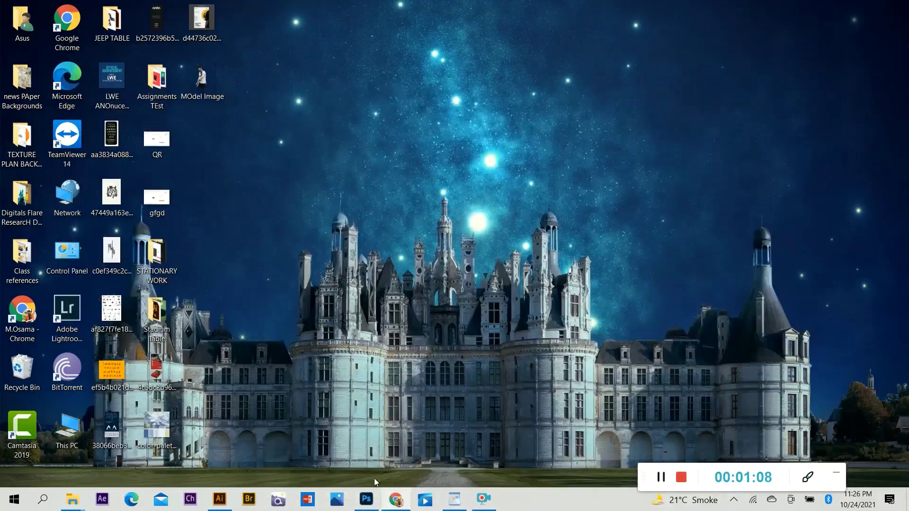
Switch to the ADVANCE LECTURE NO 3 document in Adobe Illustrator.
{"action": "left_click", "coordinate": [220, 499]}
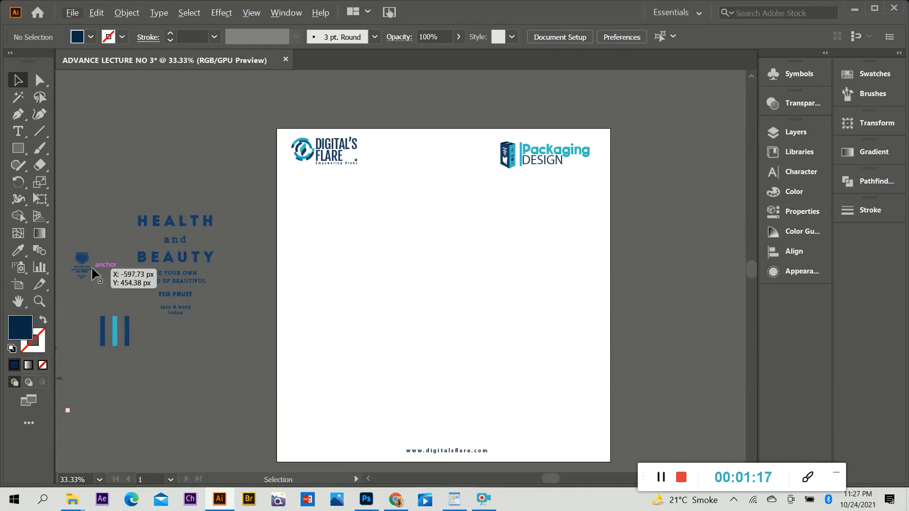
Draw two trial rectangles freehand on the artboard, about 146 × 476 px and 247 × 465 px, undoing each.
{"action": "key", "text": "m"}
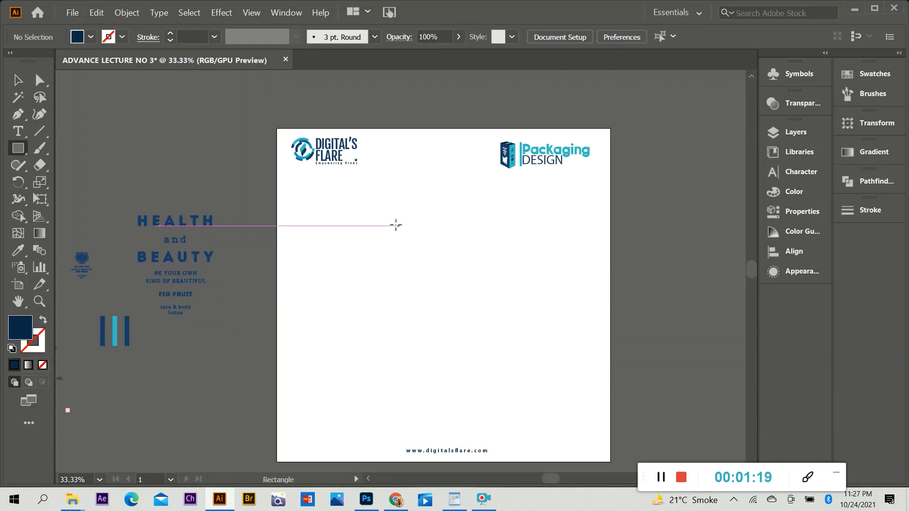
{"action": "left_click_drag", "start_coordinate": [376, 191], "coordinate": [420, 325]}
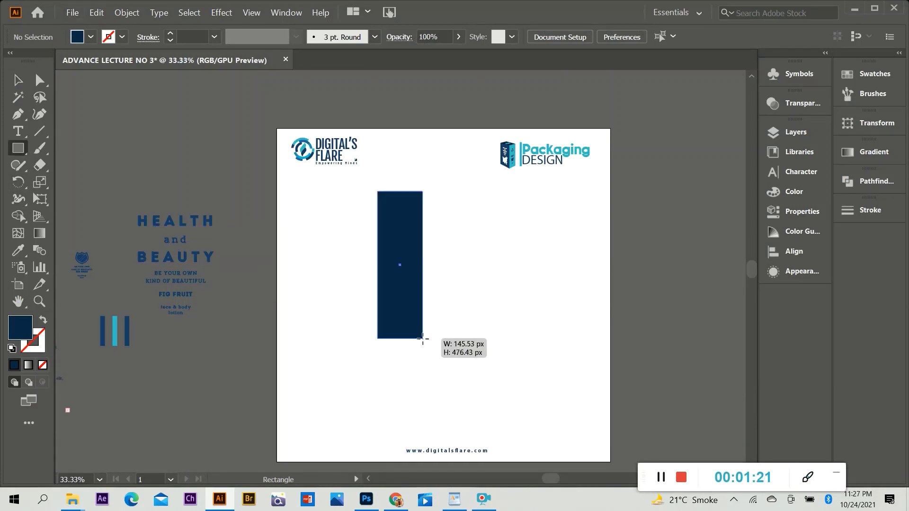
{"action": "key", "text": "ctrl+z"}
{"action": "left_click_drag", "start_coordinate": [376, 203], "coordinate": [450, 349]}
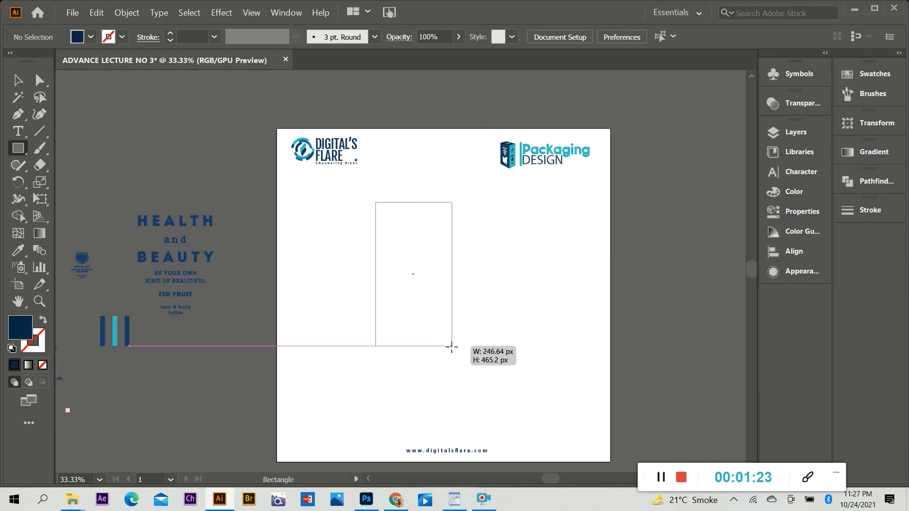
{"action": "key", "text": "ctrl+z"}
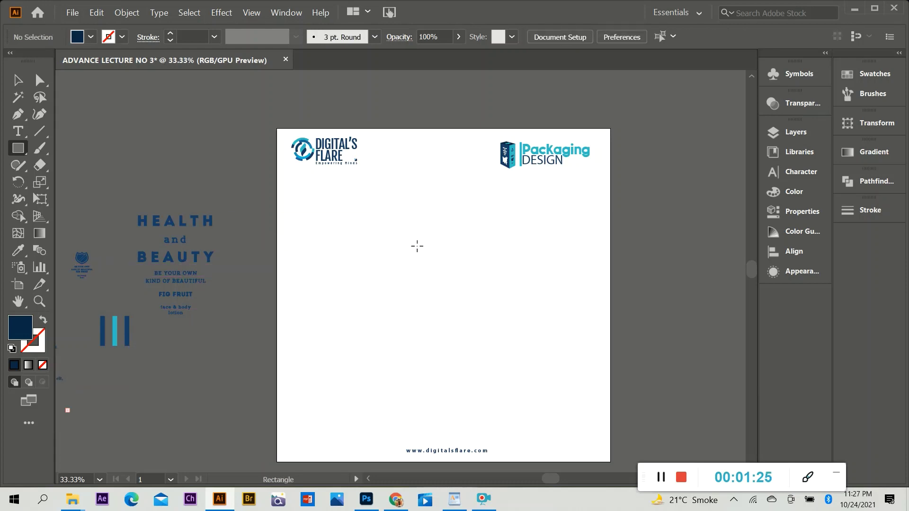
Create an 800 × 400 px rectangle on the artboard from exact dimensions and delete it.
{"action": "left_click", "coordinate": [417, 245]}
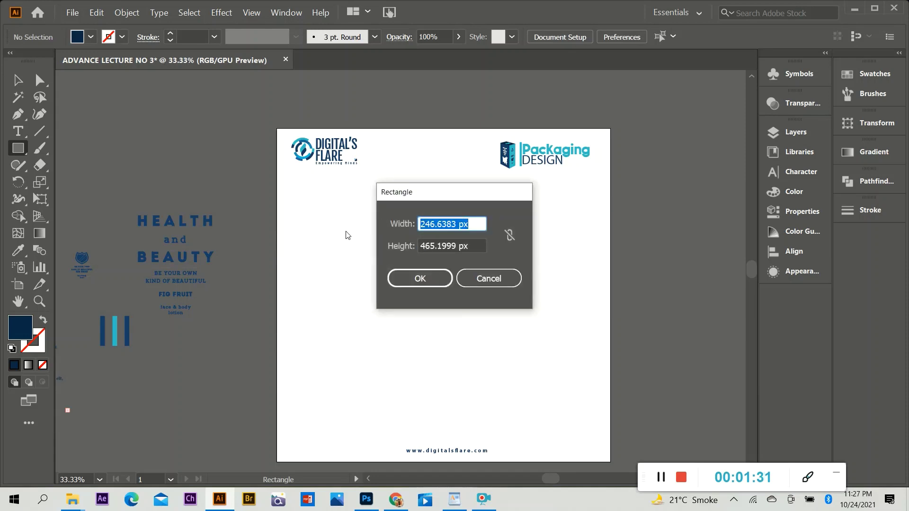
{"action": "type", "text": "800"}
{"action": "key", "text": "Tab"}
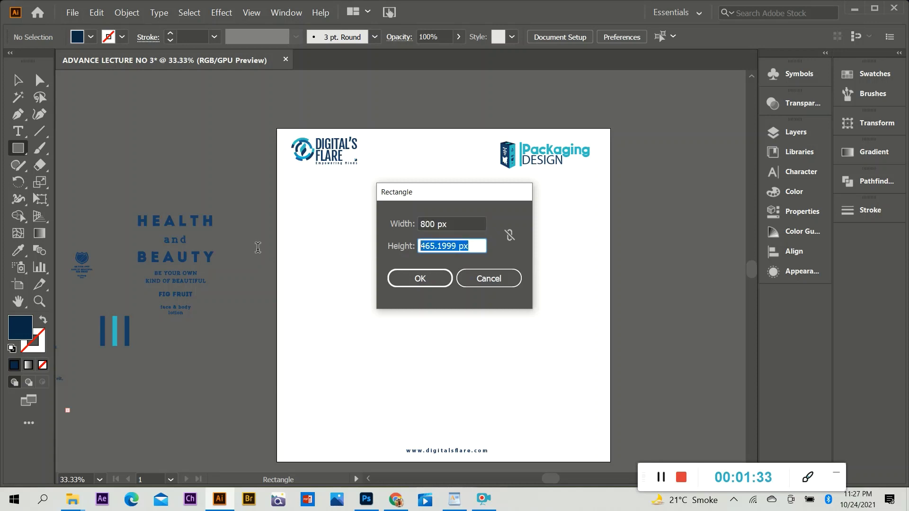
{"action": "type", "text": "400"}
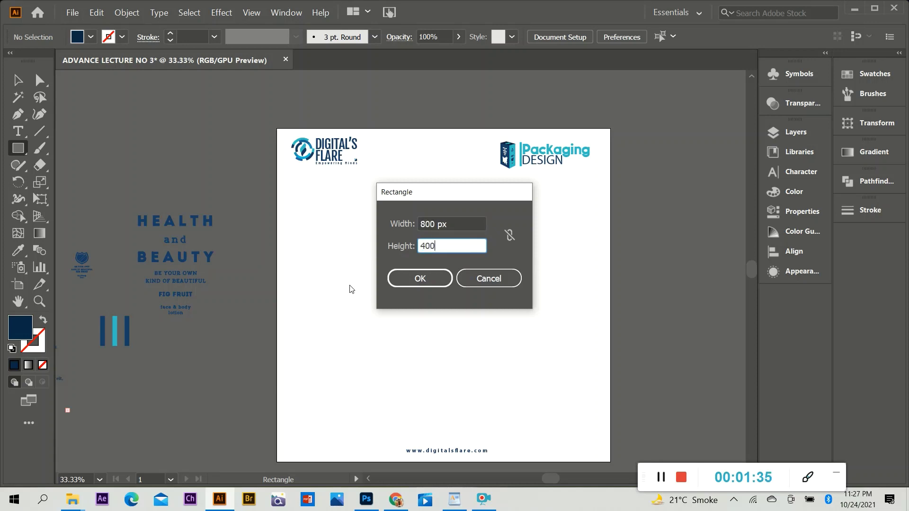
{"action": "left_click", "coordinate": [419, 278]}
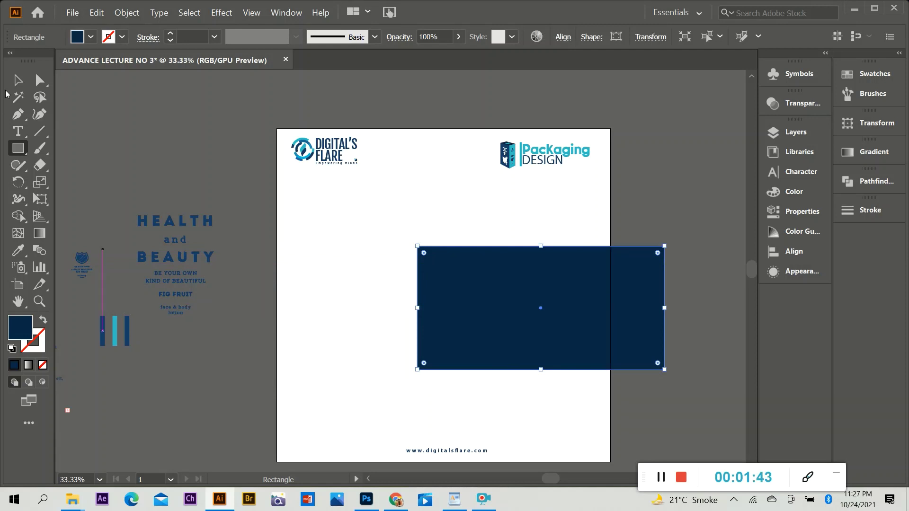
{"action": "key", "text": "v"}
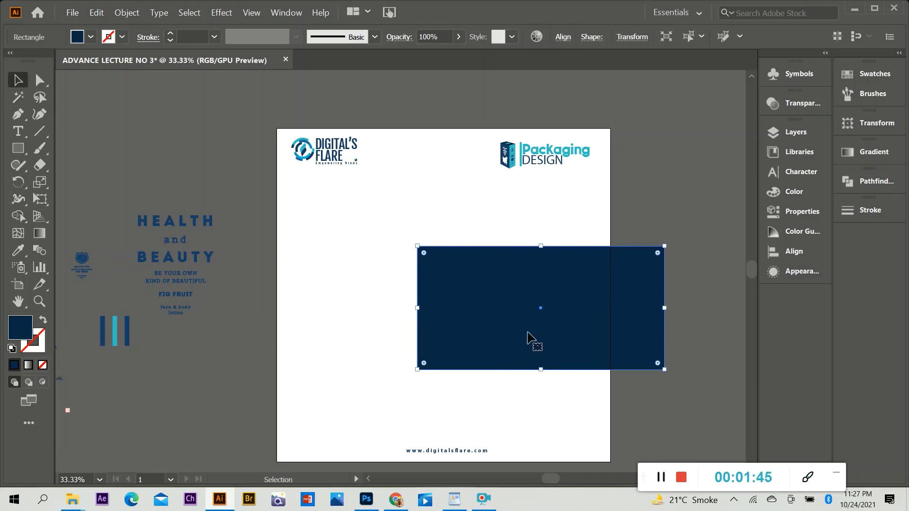
{"action": "key", "text": "Delete"}
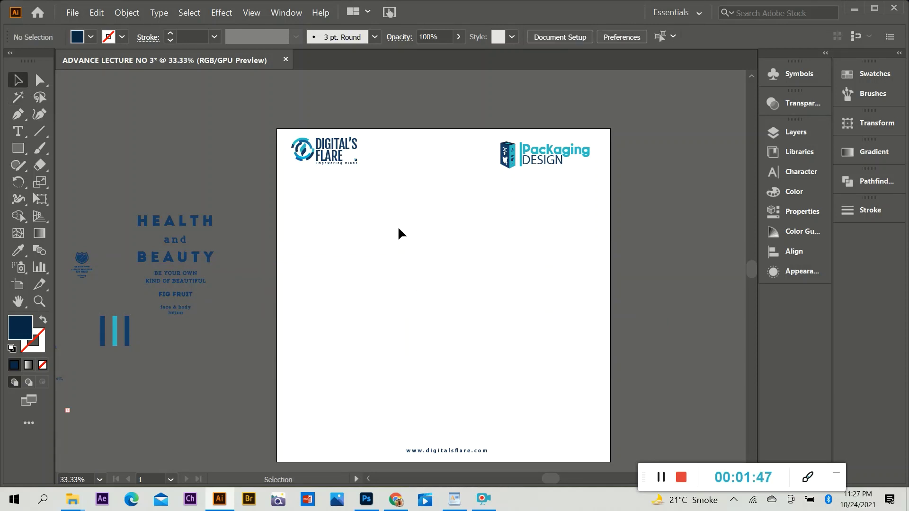
Draw an upright rectangle freehand on the artboard, below and between the two logos, as the box's front panel.
{"action": "key", "text": "m"}
{"action": "left_click", "coordinate": [431, 213]}
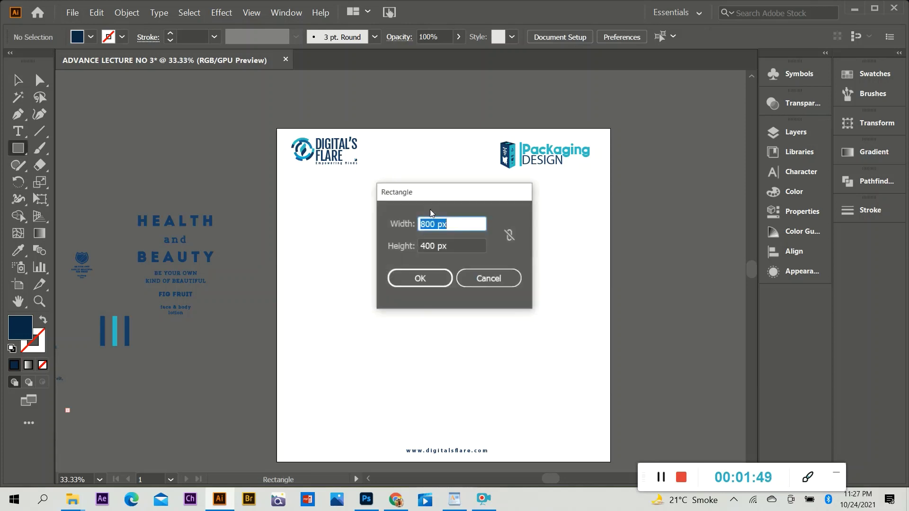
{"action": "left_click", "coordinate": [488, 281]}
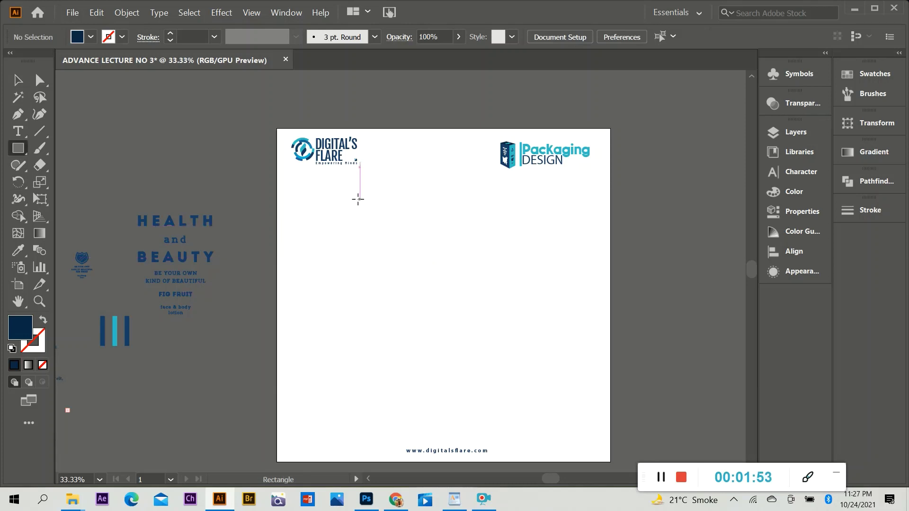
{"action": "left_click_drag", "start_coordinate": [356, 197], "coordinate": [420, 314]}
{"action": "key", "text": "ctrl+minus"}
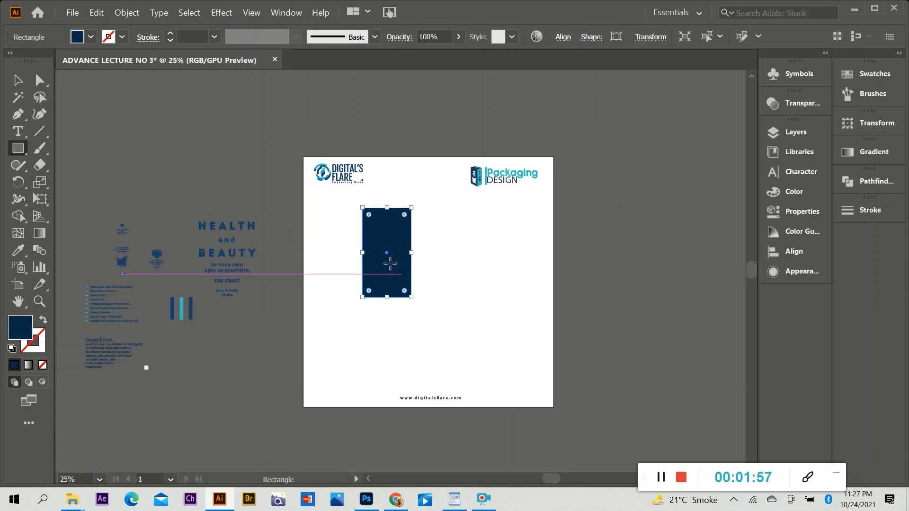
{"action": "scroll", "coordinate": [390, 264], "scroll_direction": "up", "scroll_amount": 4}
{"action": "scroll", "coordinate": [436, 300], "scroll_direction": "down", "scroll_amount": 2}
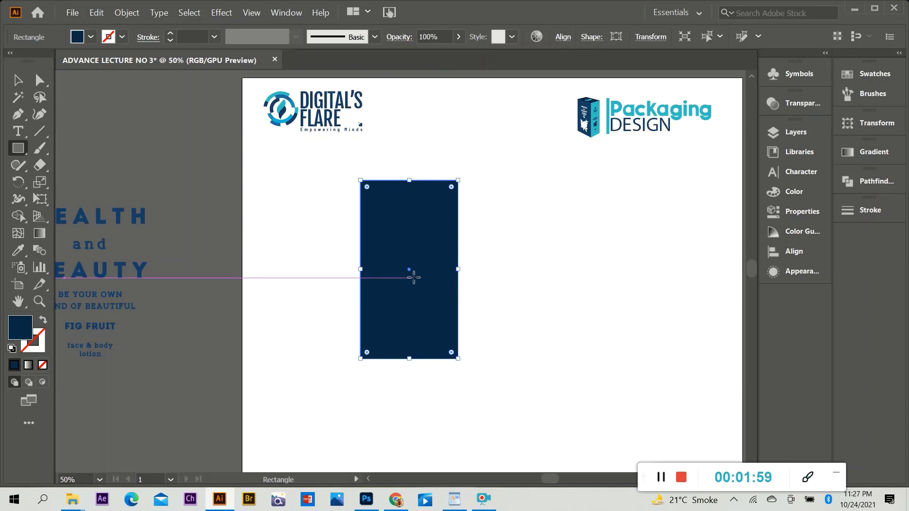
Fill the front panel rectangle with the navy sampled from the Packaging Design logo and deselect it.
{"action": "key", "text": "i"}
{"action": "left_click", "coordinate": [618, 131]}
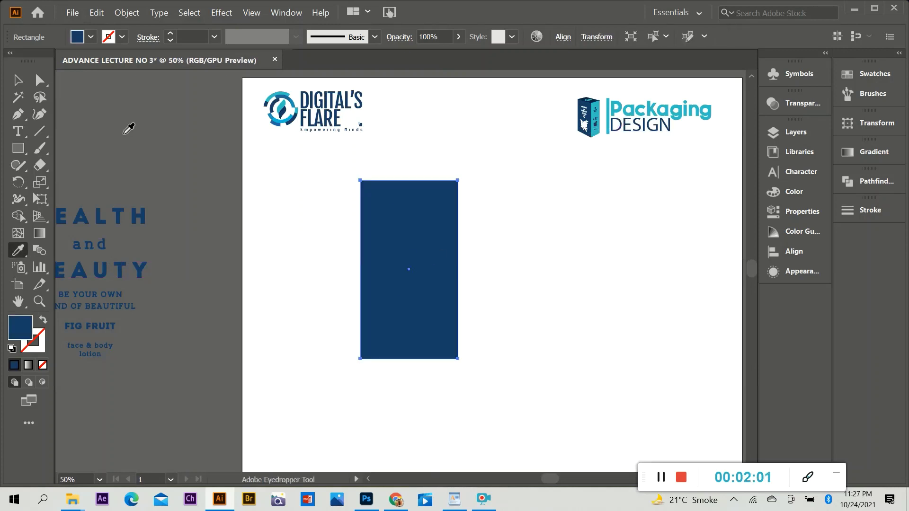
{"action": "key", "text": "v"}
{"action": "left_click", "coordinate": [262, 221]}
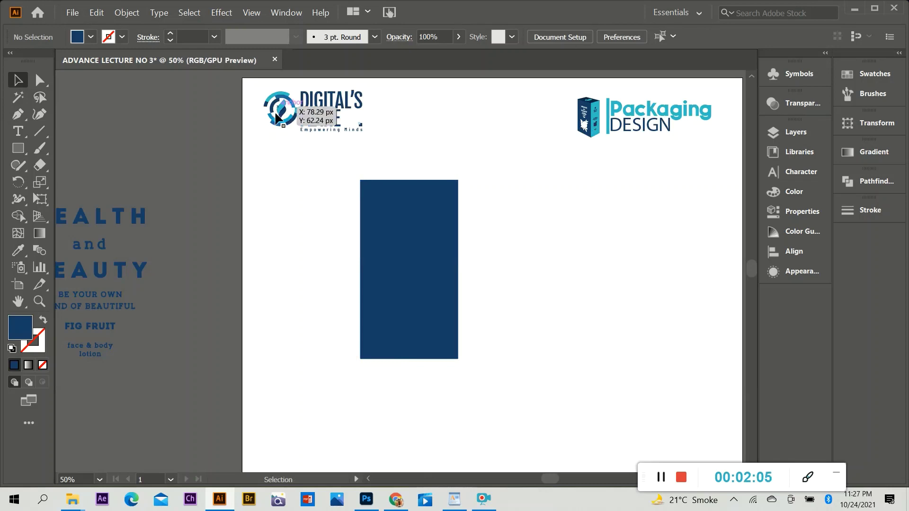
Duplicate the navy front panel flush against its right edge and narrow the copy into a side panel.
{"action": "left_click_drag", "start_coordinate": [402, 274], "coordinate": [461, 305]}
{"action": "scroll", "coordinate": [433, 315], "scroll_direction": "up", "scroll_amount": 1}
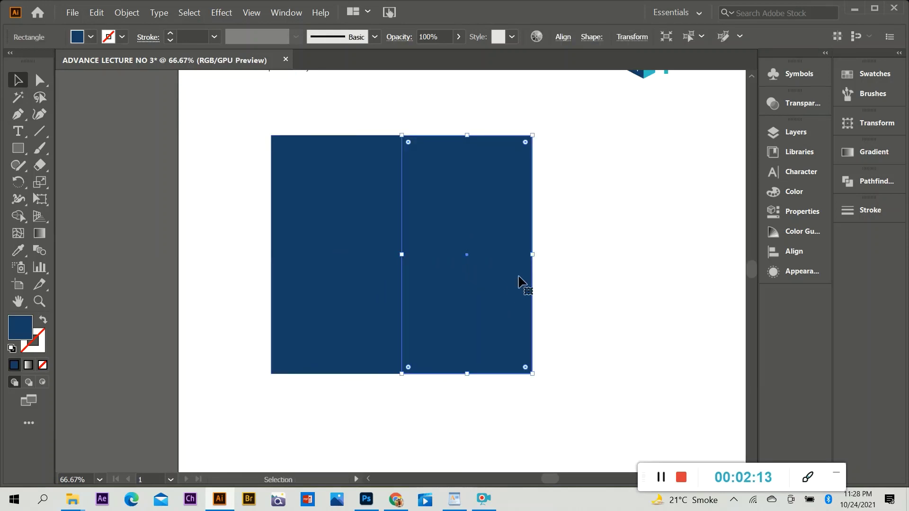
{"action": "left_click_drag", "start_coordinate": [532, 254], "coordinate": [482, 255]}
{"action": "scroll", "coordinate": [469, 293], "scroll_direction": "up", "scroll_amount": 3}
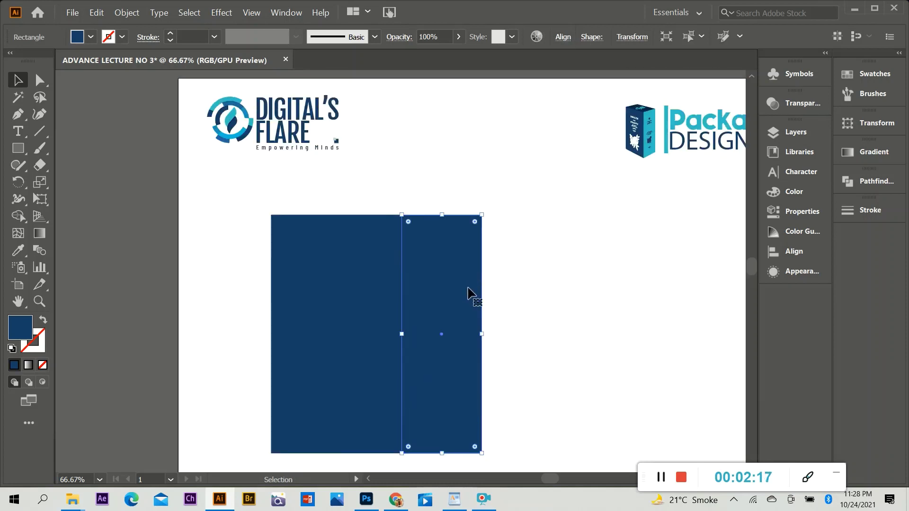
Fill the narrow side panel with the teal sampled from the Digital's Flare logo and deselect it.
{"action": "key", "text": "i"}
{"action": "left_click", "coordinate": [650, 117]}
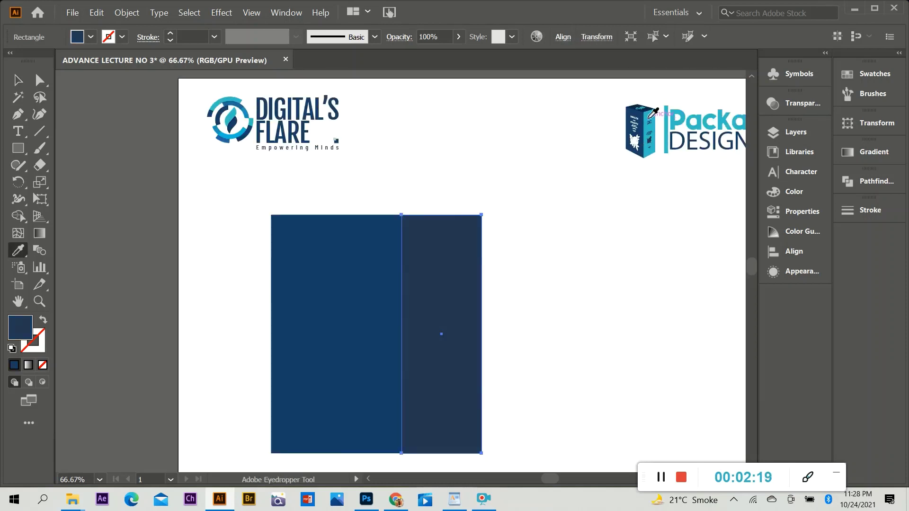
{"action": "left_click", "coordinate": [225, 100]}
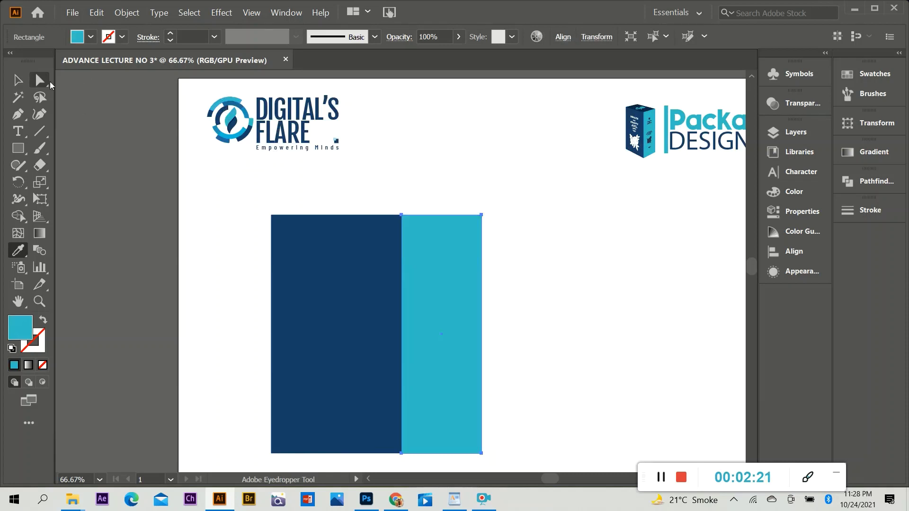
{"action": "left_click", "coordinate": [19, 81]}
{"action": "left_click", "coordinate": [161, 232]}
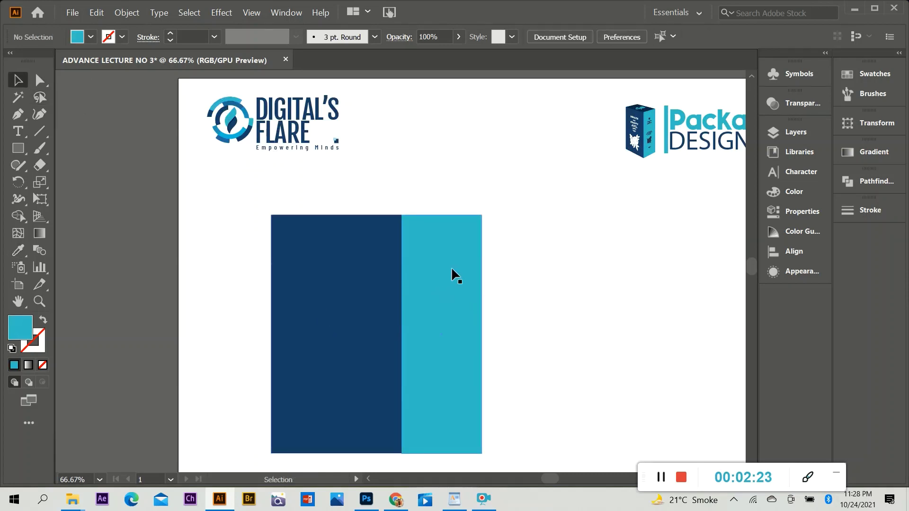
Shorten the navy and teal panels together by lowering their shared top edge.
{"action": "left_click_drag", "start_coordinate": [249, 199], "coordinate": [521, 248]}
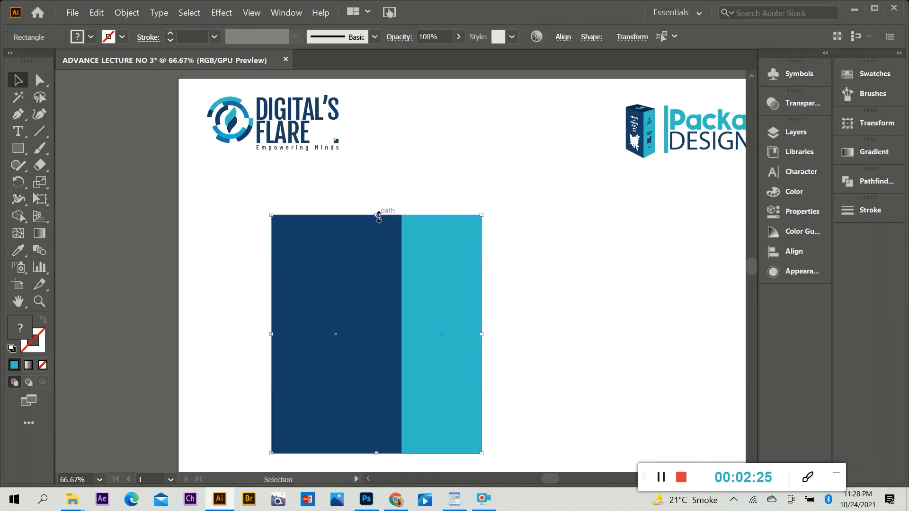
{"action": "left_click_drag", "start_coordinate": [378, 217], "coordinate": [379, 255]}
{"action": "left_click", "coordinate": [554, 284]}
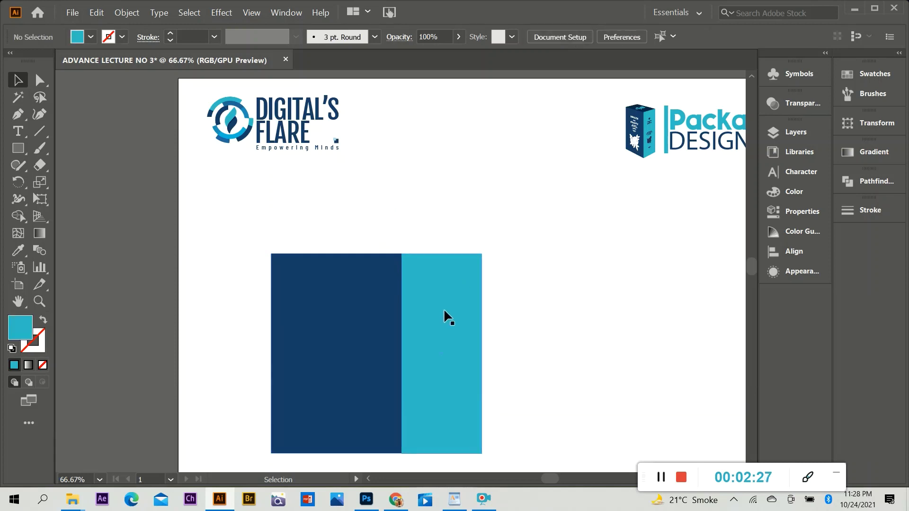
{"action": "scroll", "coordinate": [408, 306], "scroll_direction": "down", "scroll_amount": 1}
{"action": "scroll", "coordinate": [388, 372], "scroll_direction": "up", "scroll_amount": 1}
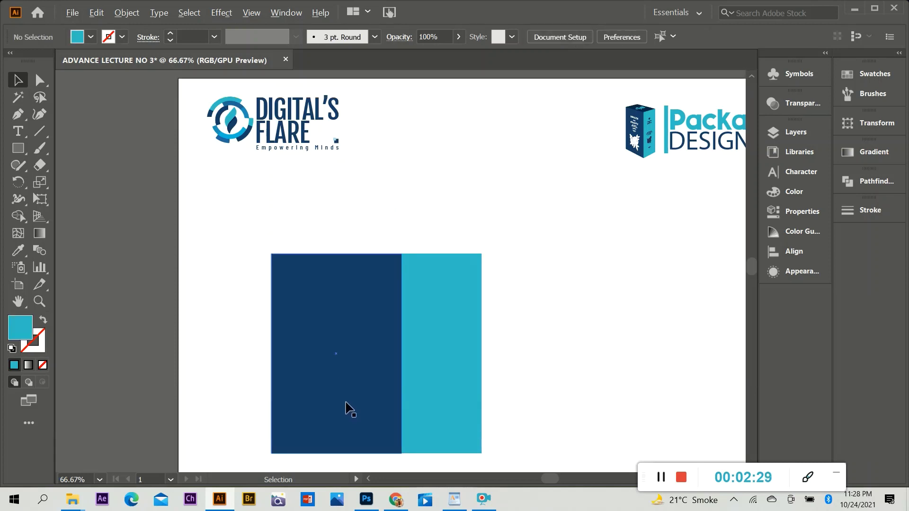
Duplicate the navy front panel directly above itself and rotate the copy by 90 degrees.
{"action": "left_click_drag", "start_coordinate": [346, 403], "coordinate": [318, 205]}
{"action": "scroll", "coordinate": [361, 356], "scroll_direction": "up", "scroll_amount": 3}
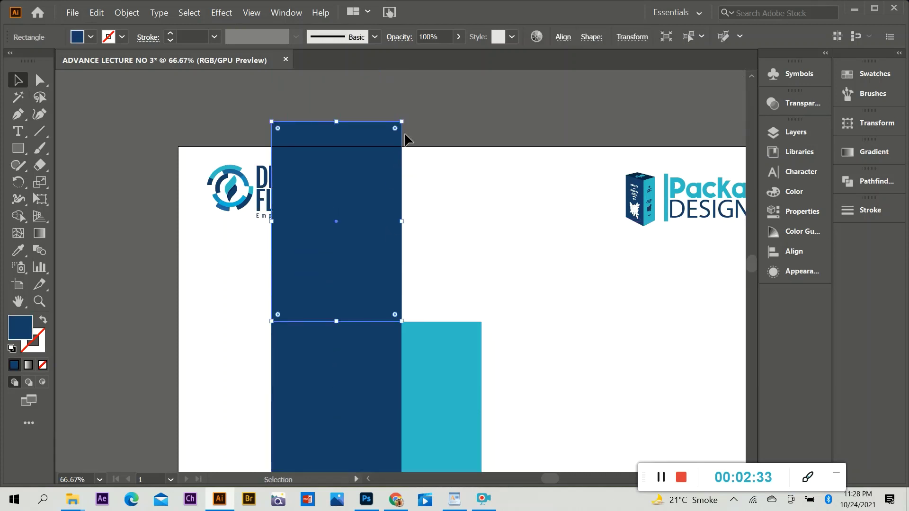
{"action": "left_click_drag", "start_coordinate": [410, 117], "coordinate": [473, 287]}
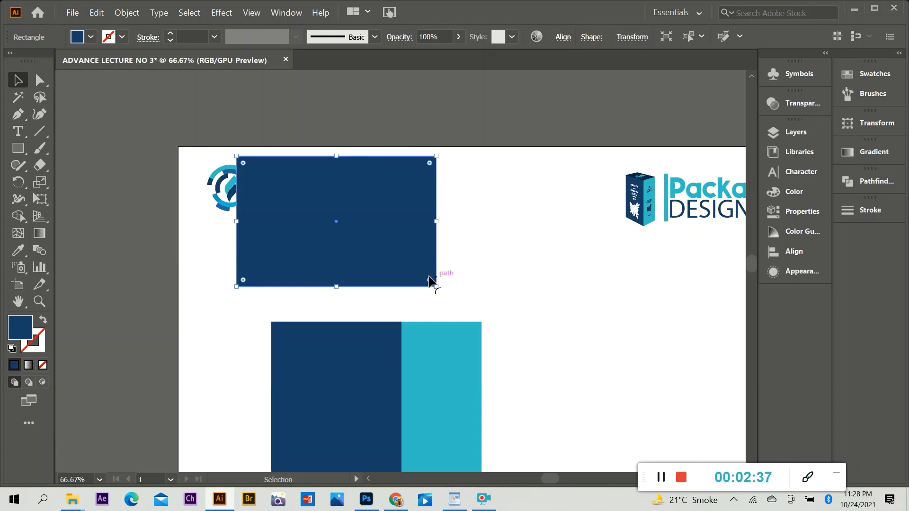
Move the rotated copy onto the top edge of the teal side panel, aligning their left edges.
{"action": "left_click_drag", "start_coordinate": [363, 262], "coordinate": [524, 303]}
{"action": "key", "text": "ctrl+z"}
{"action": "scroll", "coordinate": [444, 320], "scroll_direction": "up", "scroll_amount": 2}
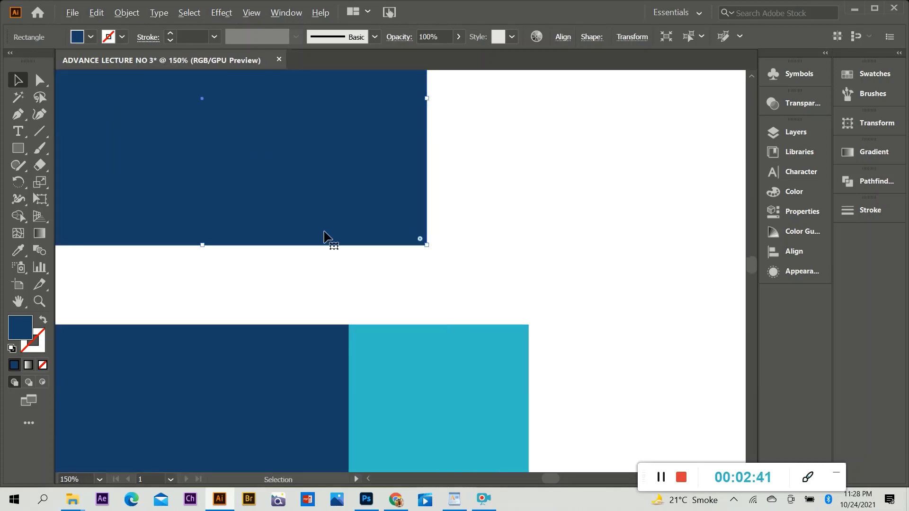
{"action": "left_click_drag", "start_coordinate": [324, 234], "coordinate": [691, 306]}
{"action": "scroll", "coordinate": [462, 314], "scroll_direction": "down", "scroll_amount": 2}
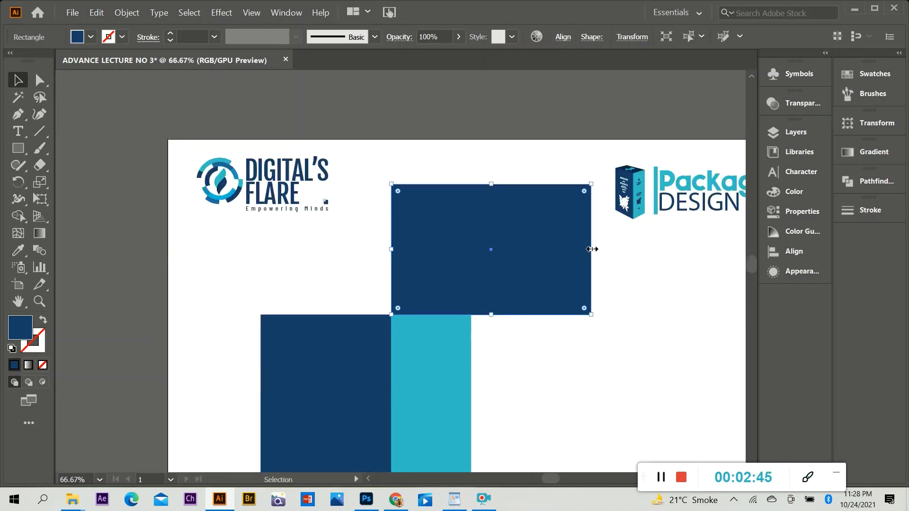
Narrow the rotated navy copy from its right edge to roughly the width of the teal panel.
{"action": "left_click_drag", "start_coordinate": [592, 249], "coordinate": [477, 244]}
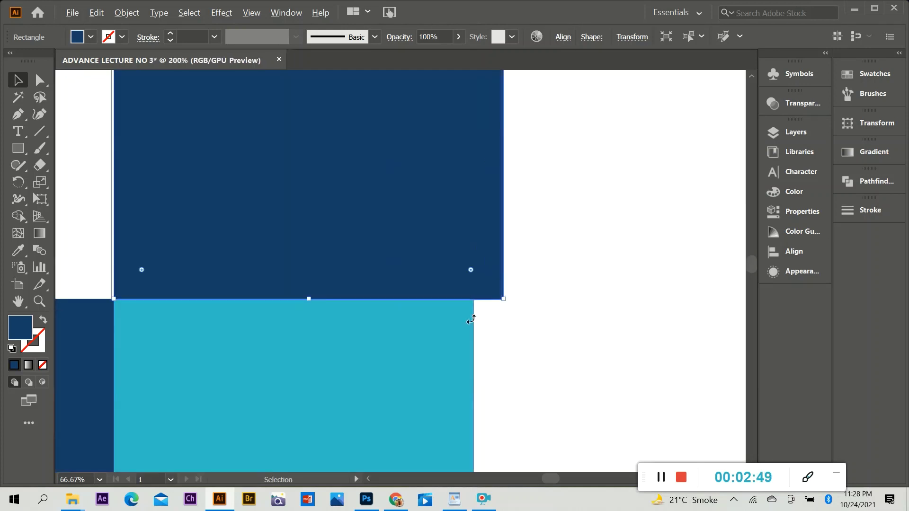
{"action": "scroll", "coordinate": [470, 315], "scroll_direction": "up", "scroll_amount": 5}
{"action": "scroll", "coordinate": [523, 303], "scroll_direction": "down", "scroll_amount": 3}
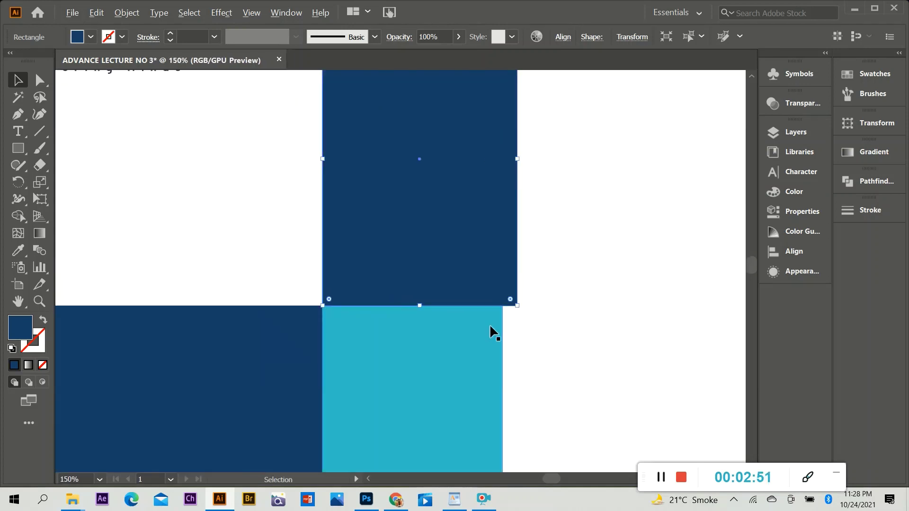
{"action": "scroll", "coordinate": [473, 320], "scroll_direction": "down", "scroll_amount": 2}
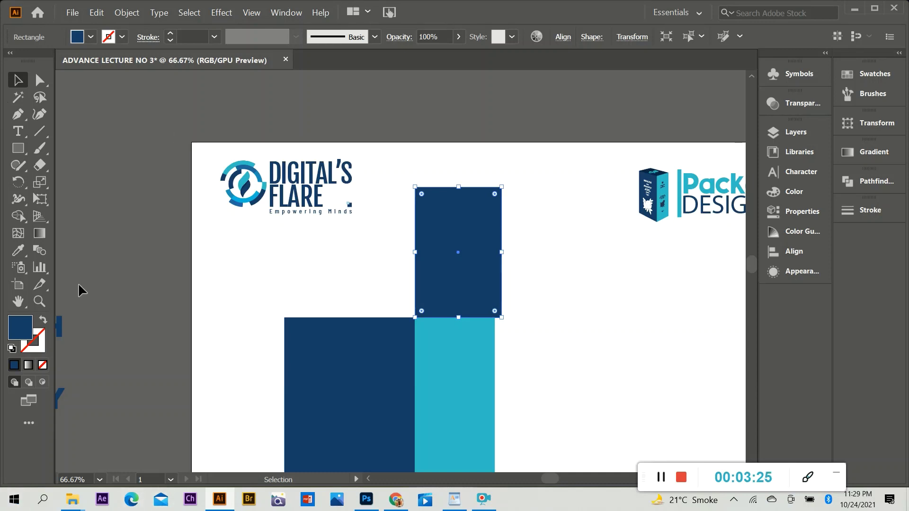
Rotate the narrowed navy copy by 90 degrees and seat it flush on the top edge of the navy front panel.
{"action": "left_click_drag", "start_coordinate": [507, 183], "coordinate": [381, 195]}
{"action": "left_click_drag", "start_coordinate": [482, 265], "coordinate": [372, 284]}
{"action": "left_click", "coordinate": [501, 290]}
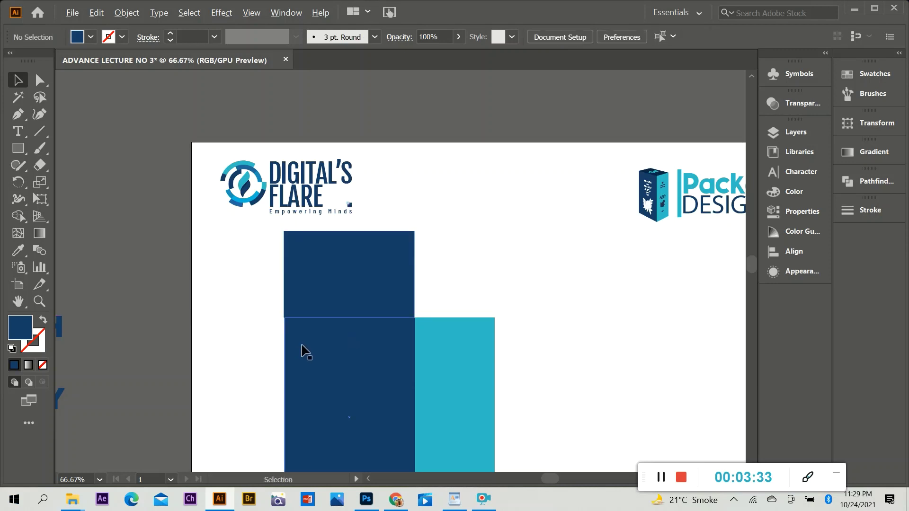
{"action": "scroll", "coordinate": [302, 351], "scroll_direction": "up", "scroll_amount": 2}
{"action": "scroll", "coordinate": [544, 283], "scroll_direction": "down", "scroll_amount": 1}
{"action": "scroll", "coordinate": [532, 283], "scroll_direction": "up", "scroll_amount": 1}
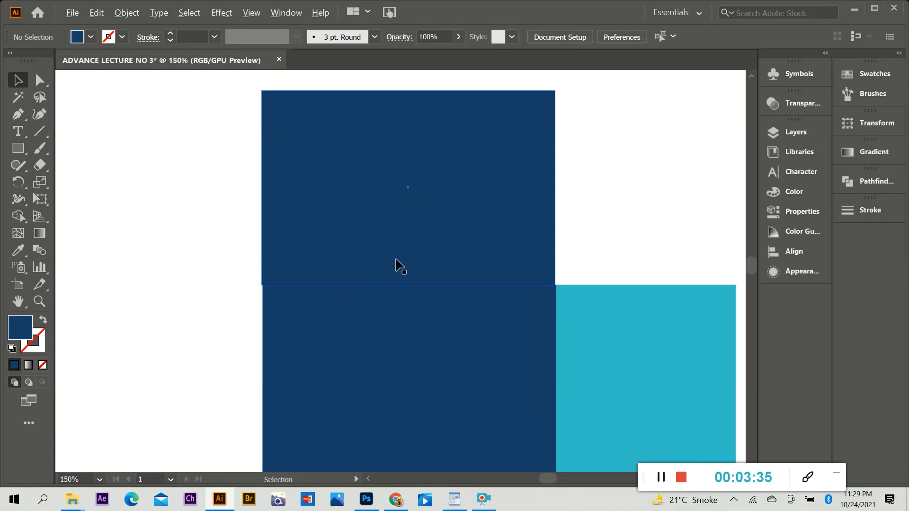
{"action": "left_click_drag", "start_coordinate": [397, 264], "coordinate": [398, 263]}
{"action": "left_click", "coordinate": [634, 254]}
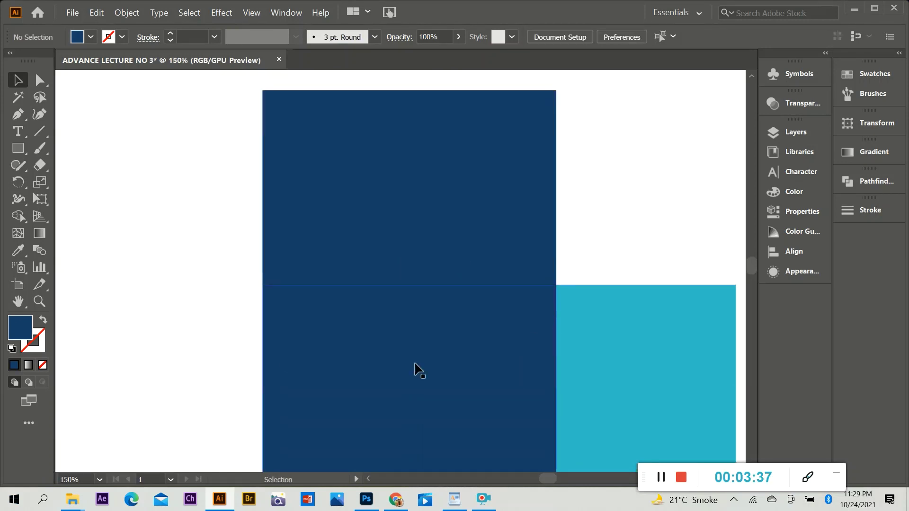
Fill the panel above the navy front panel with a darker shade of navy.
{"action": "scroll", "coordinate": [218, 345], "scroll_direction": "down", "scroll_amount": 1}
{"action": "left_click", "coordinate": [362, 257]}
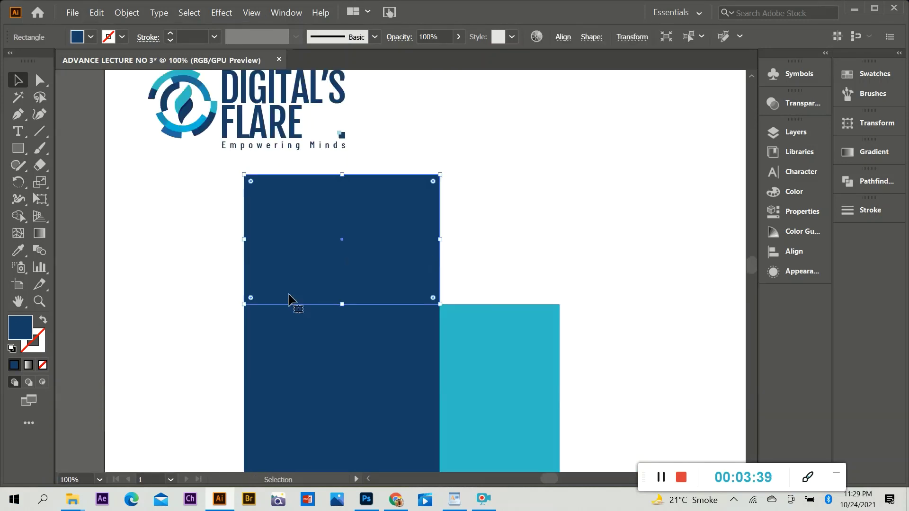
{"action": "double_click", "coordinate": [13, 335]}
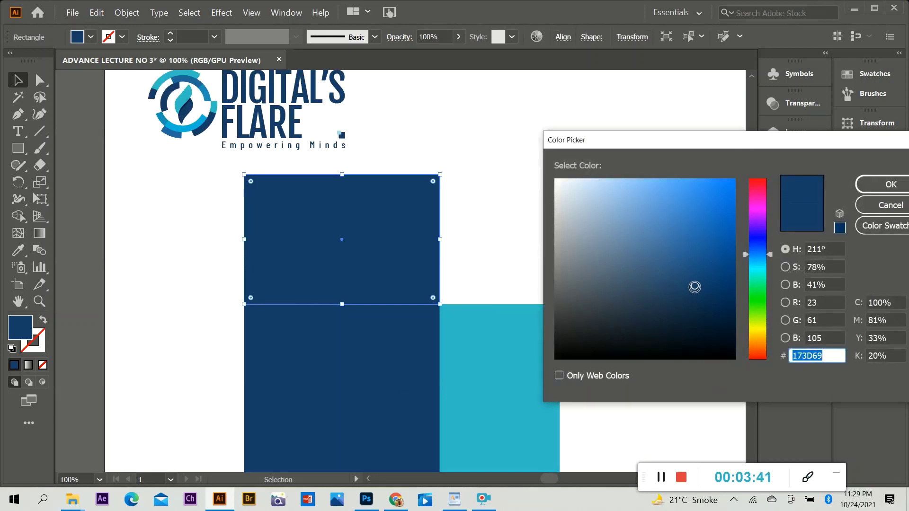
{"action": "left_click", "coordinate": [709, 302]}
{"action": "key", "text": "Return"}
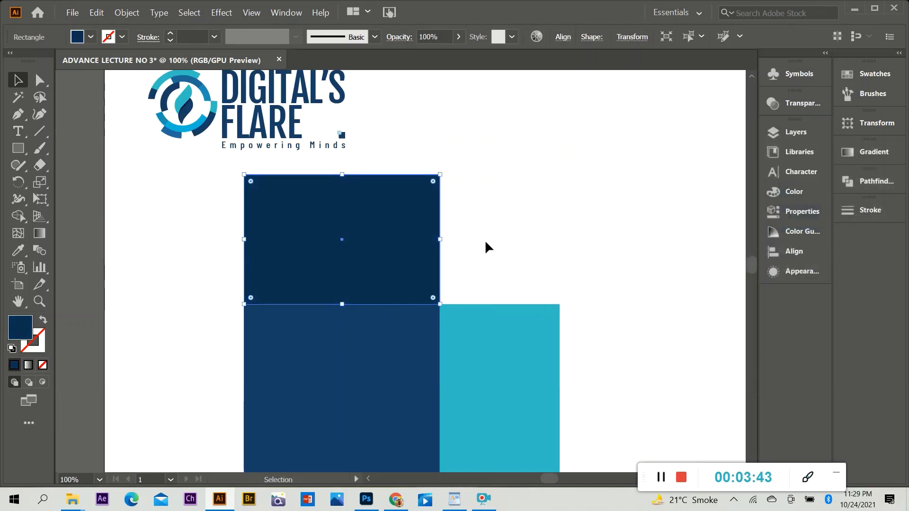
{"action": "left_click", "coordinate": [485, 247]}
Select all three box panels, scale them down together and reposition them below the Digital's Flare logo.
{"action": "scroll", "coordinate": [327, 313], "scroll_direction": "down", "scroll_amount": 2}
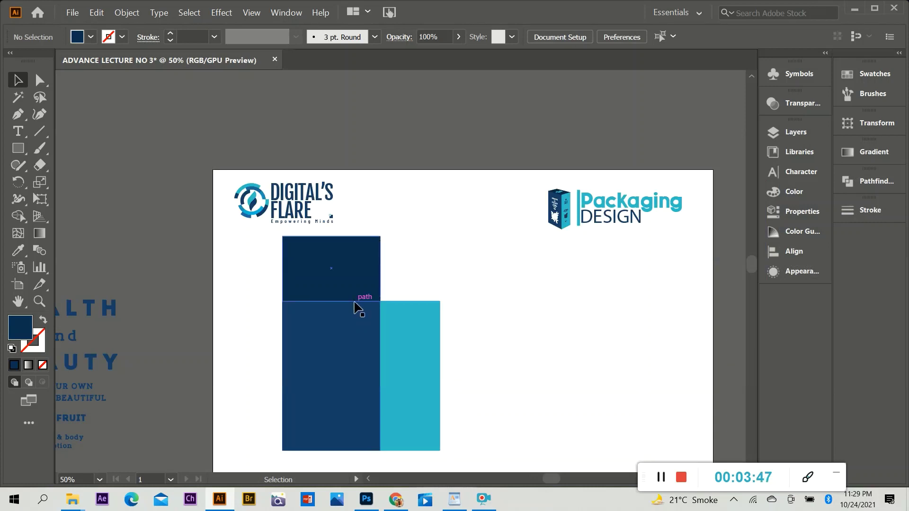
{"action": "left_click_drag", "start_coordinate": [461, 267], "coordinate": [375, 270]}
{"action": "scroll", "coordinate": [369, 332], "scroll_direction": "down", "scroll_amount": 1}
{"action": "scroll", "coordinate": [414, 331], "scroll_direction": "down", "scroll_amount": 1}
{"action": "scroll", "coordinate": [413, 331], "scroll_direction": "up", "scroll_amount": 1}
{"action": "left_click_drag", "start_coordinate": [300, 190], "coordinate": [290, 215]}
{"action": "left_click", "coordinate": [389, 241]}
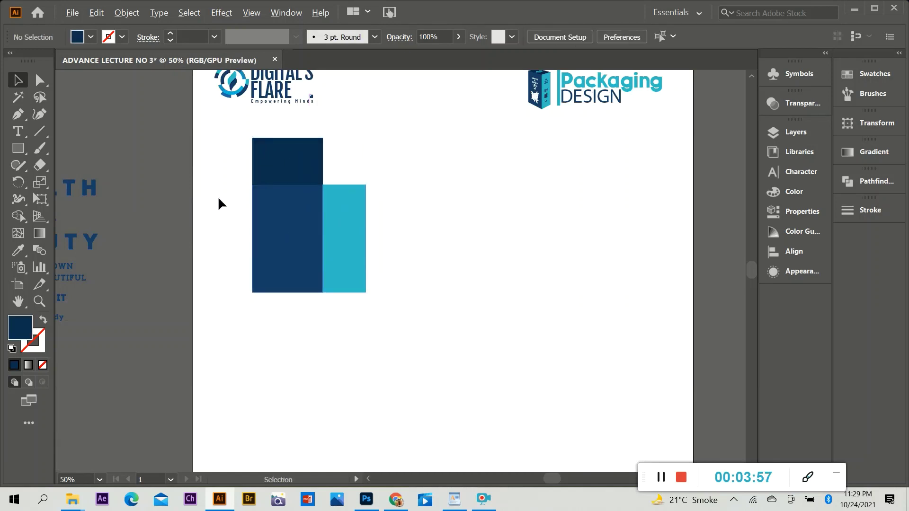
Scale down the "HEALTH and BEAUTY" text group beside the artboard and place it on the navy front panel.
{"action": "scroll", "coordinate": [220, 198], "scroll_direction": "up", "scroll_amount": 2}
{"action": "scroll", "coordinate": [381, 237], "scroll_direction": "down", "scroll_amount": 3}
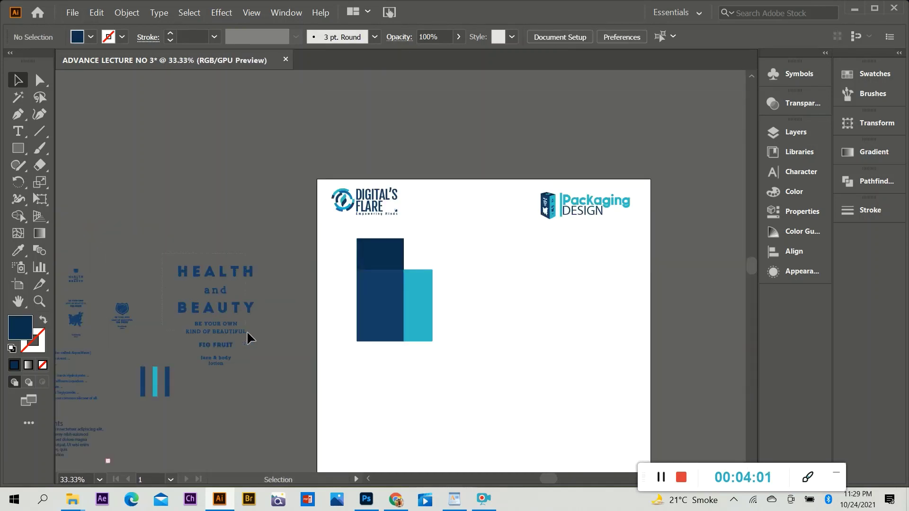
{"action": "left_click", "coordinate": [268, 356]}
{"action": "scroll", "coordinate": [238, 365], "scroll_direction": "up", "scroll_amount": 2}
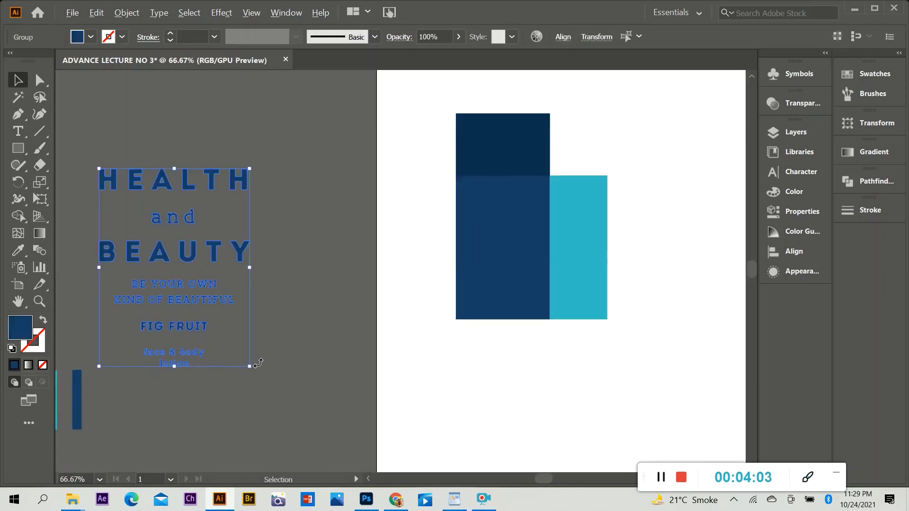
{"action": "mouse_move", "coordinate": [255, 367]}
{"action": "left_mouse_down"}
{"action": "mouse_move", "coordinate": [202, 289]}
{"action": "mouse_move", "coordinate": [560, 210]}
{"action": "mouse_move", "coordinate": [570, 233]}
{"action": "mouse_move", "coordinate": [577, 223]}
{"action": "mouse_move", "coordinate": [517, 228]}
{"action": "mouse_move", "coordinate": [514, 241]}
{"action": "left_mouse_up"}
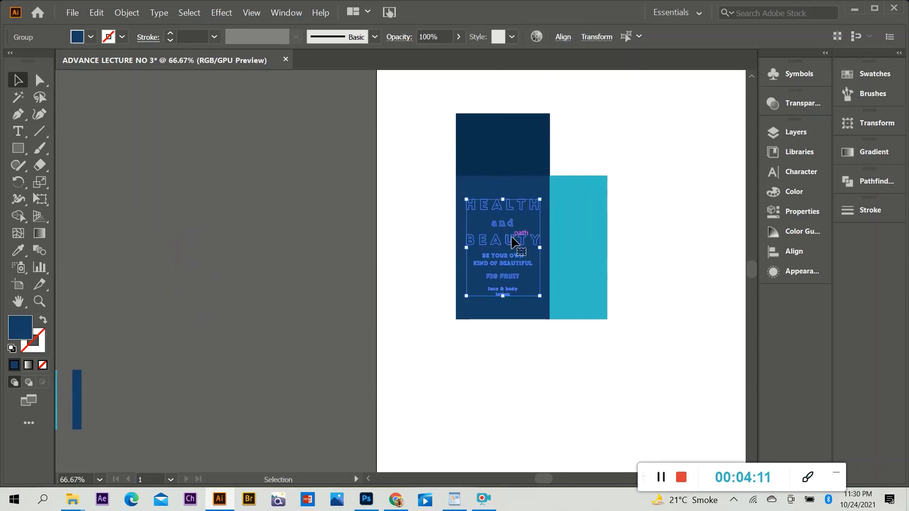
Recolor the "HEALTH and BEAUTY" text group by sampling the teal fill of the side panel.
{"action": "key", "text": "i"}
{"action": "left_click", "coordinate": [573, 216]}
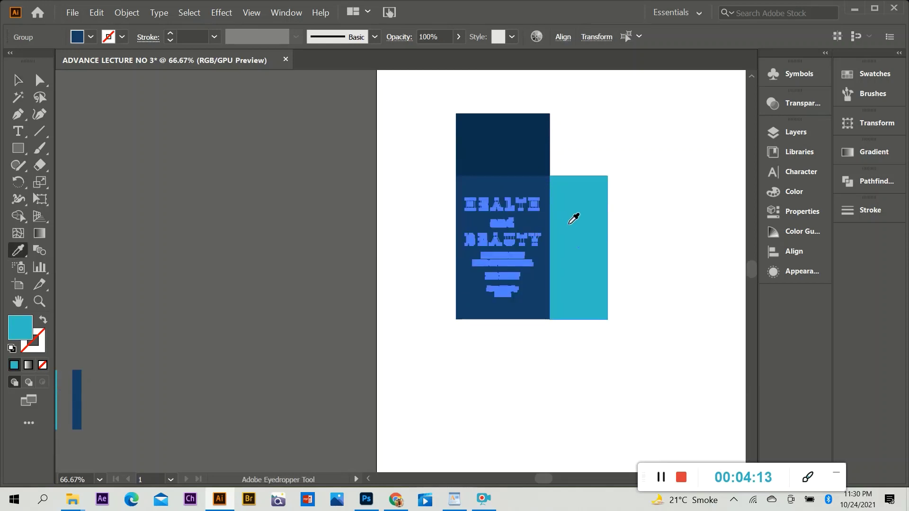
{"action": "scroll", "coordinate": [592, 248], "scroll_direction": "up", "scroll_amount": 2}
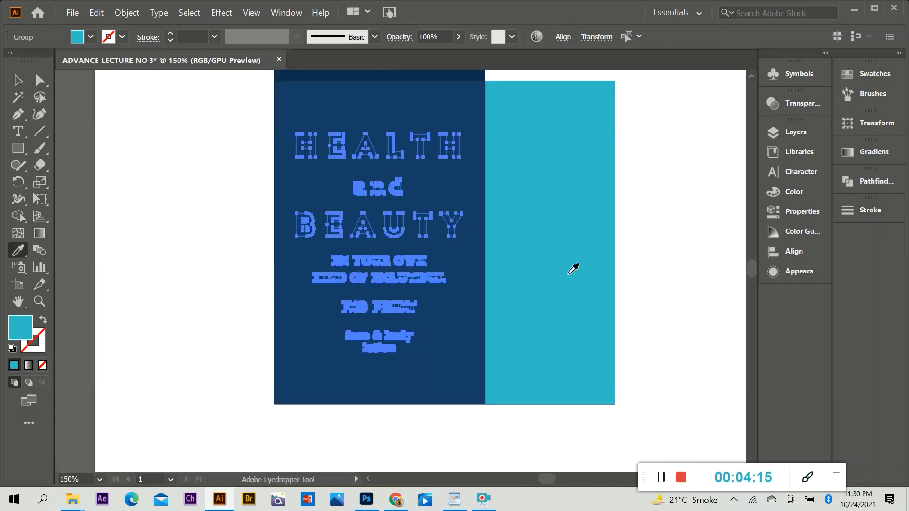
{"action": "scroll", "coordinate": [542, 268], "scroll_direction": "down", "scroll_amount": 2}
{"action": "left_click", "coordinate": [43, 321]}
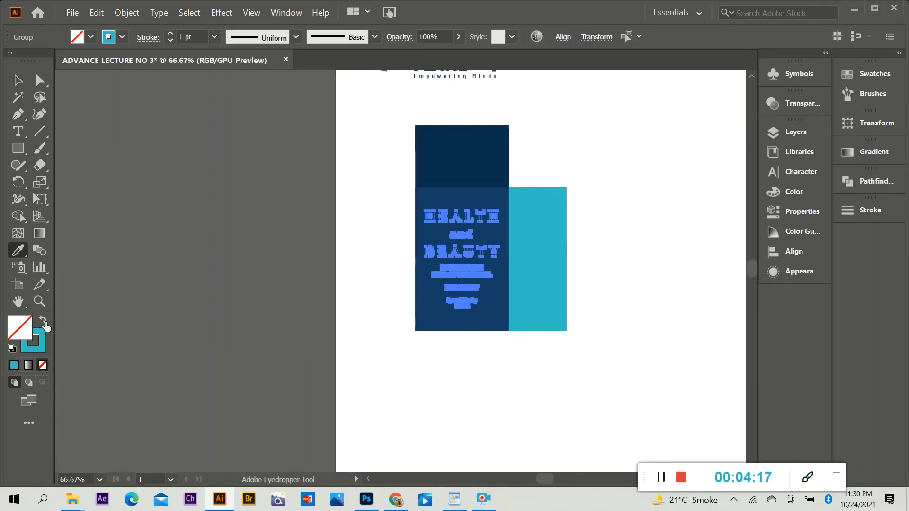
{"action": "left_click", "coordinate": [44, 322]}
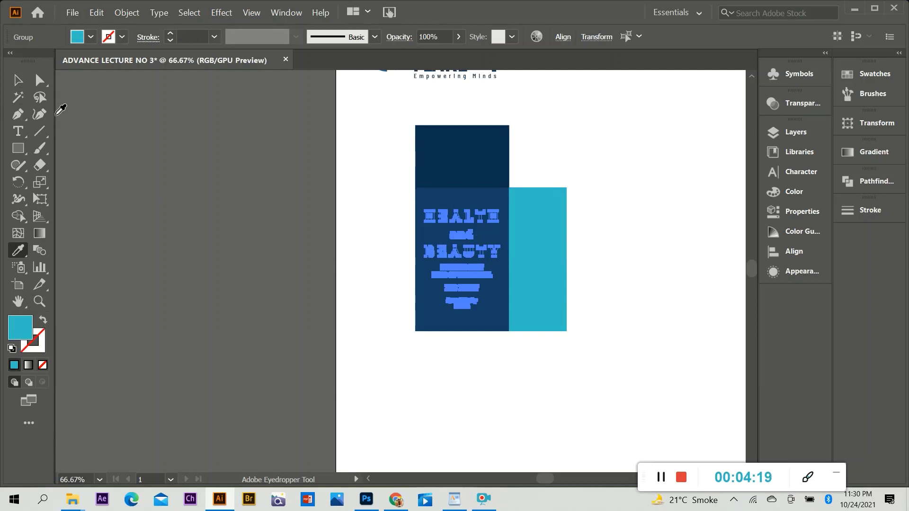
{"action": "left_click", "coordinate": [18, 81]}
{"action": "left_click", "coordinate": [597, 256]}
Send the navy front panel to the back, behind the teal text.
{"action": "scroll", "coordinate": [513, 307], "scroll_direction": "up", "scroll_amount": 1}
{"action": "left_click", "coordinate": [414, 311]}
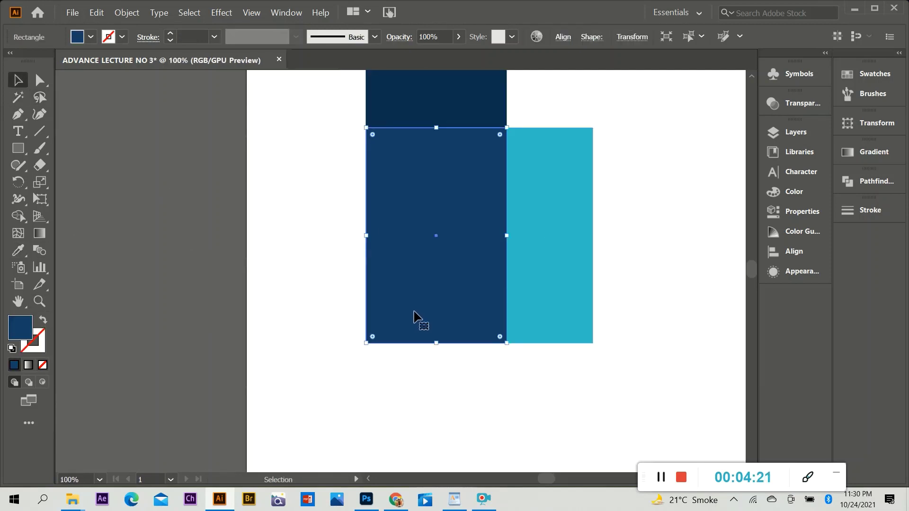
{"action": "key", "text": "ctrl+shift+bracketleft"}
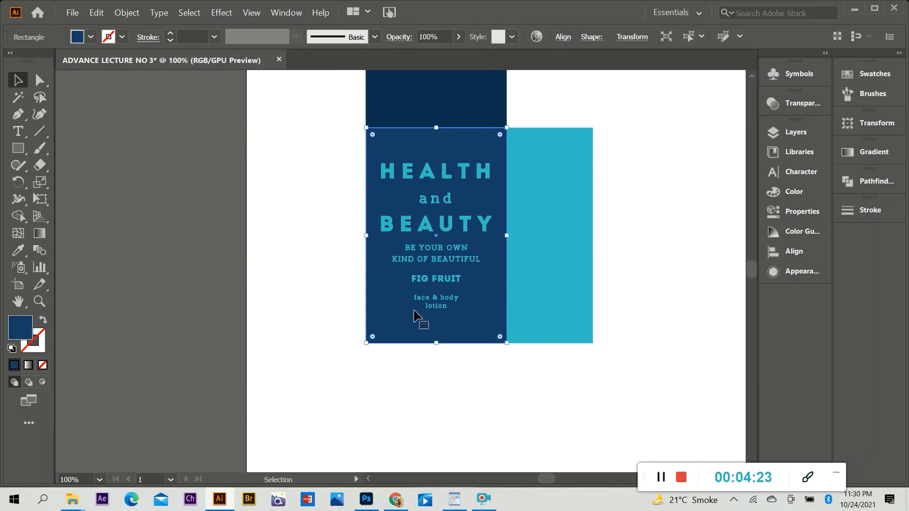
{"action": "left_click", "coordinate": [354, 308]}
Shrink the teal text group proportionally and position it slightly above the middle of the navy front panel.
{"action": "mouse_move", "coordinate": [482, 297]}
{"action": "left_mouse_down"}
{"action": "mouse_move", "coordinate": [481, 312]}
{"action": "mouse_move", "coordinate": [489, 299]}
{"action": "mouse_move", "coordinate": [476, 287]}
{"action": "left_mouse_up"}
{"action": "left_click", "coordinate": [480, 323], "text": "shift"}
{"action": "left_click_drag", "start_coordinate": [445, 232], "coordinate": [445, 224]}
{"action": "left_click", "coordinate": [435, 355]}
Delete the fruit illustration from the small text artwork beside the artboard.
{"action": "scroll", "coordinate": [435, 355], "scroll_direction": "down", "scroll_amount": 2}
{"action": "scroll", "coordinate": [455, 366], "scroll_direction": "down", "scroll_amount": 2}
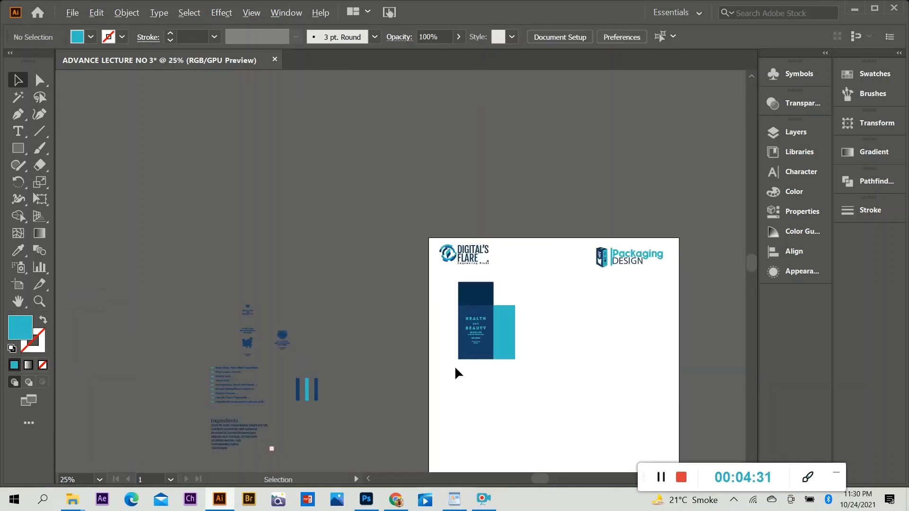
{"action": "scroll", "coordinate": [188, 326], "scroll_direction": "down", "scroll_amount": 3}
{"action": "scroll", "coordinate": [255, 323], "scroll_direction": "up", "scroll_amount": 2}
{"action": "scroll", "coordinate": [232, 327], "scroll_direction": "up", "scroll_amount": 1}
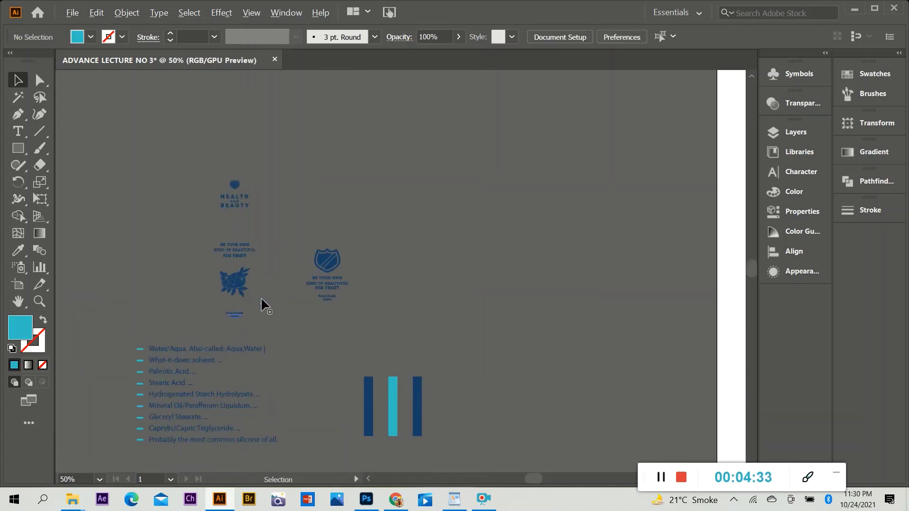
{"action": "scroll", "coordinate": [249, 299], "scroll_direction": "up", "scroll_amount": 1}
{"action": "scroll", "coordinate": [137, 299], "scroll_direction": "down", "scroll_amount": 2}
{"action": "left_click", "coordinate": [189, 290]}
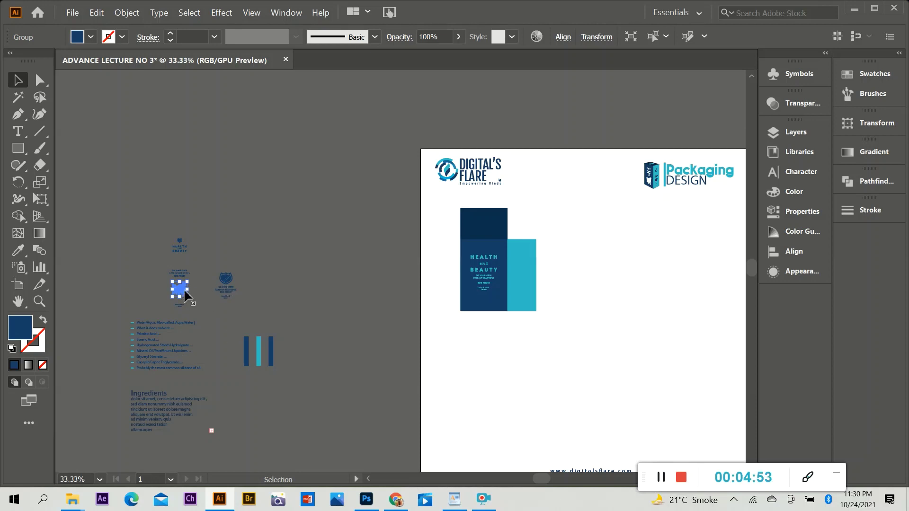
{"action": "left_click", "coordinate": [660, 479]}
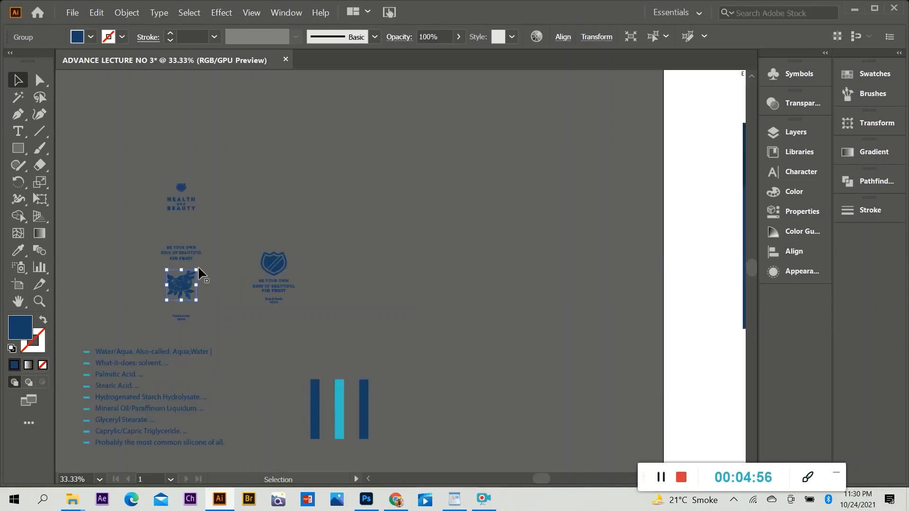
{"action": "scroll", "coordinate": [190, 297], "scroll_direction": "up", "scroll_amount": 2}
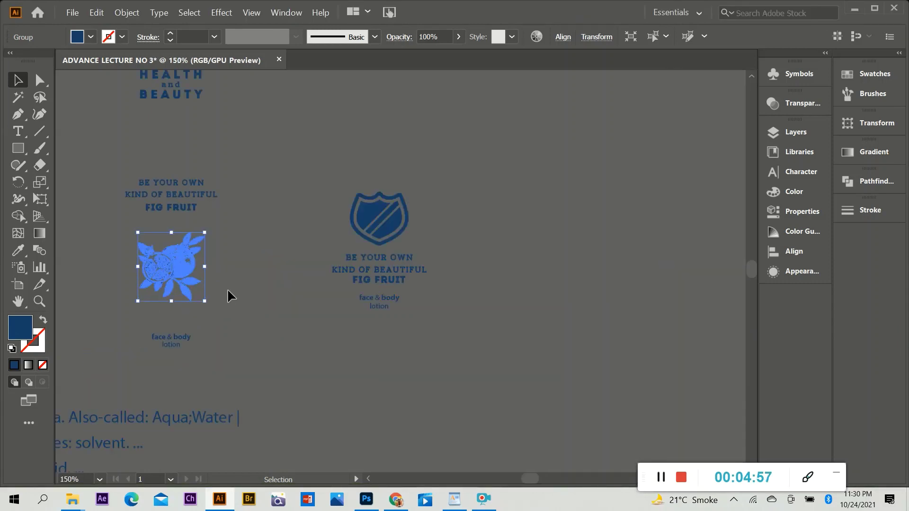
{"action": "left_click", "coordinate": [228, 290]}
{"action": "left_click_drag", "start_coordinate": [110, 225], "coordinate": [217, 293]}
{"action": "key", "text": "Delete"}
{"action": "scroll", "coordinate": [154, 322], "scroll_direction": "down", "scroll_amount": 1}
{"action": "scroll", "coordinate": [154, 320], "scroll_direction": "down", "scroll_amount": 3}
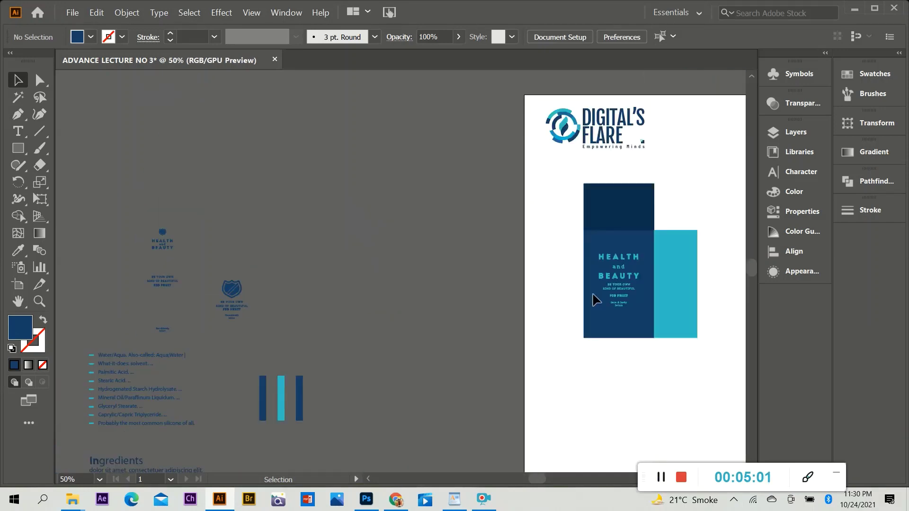
{"action": "left_click", "coordinate": [231, 293]}
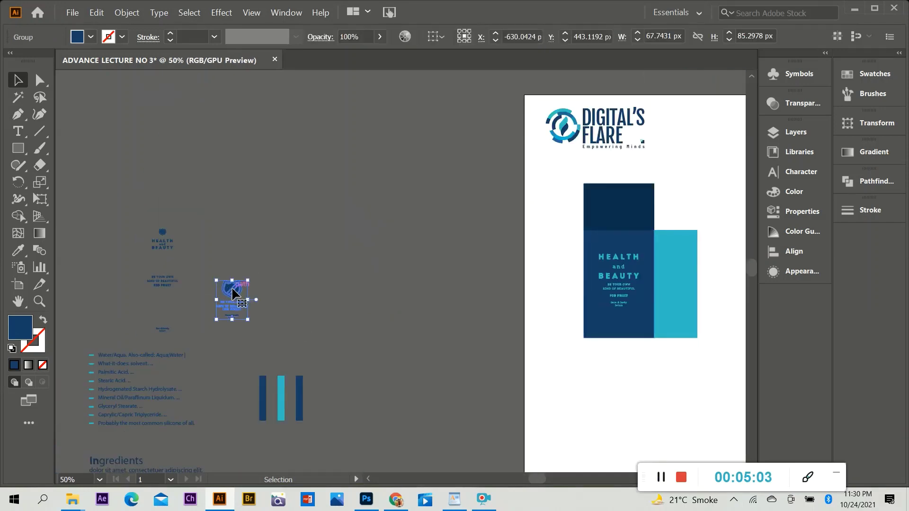
{"action": "left_click", "coordinate": [204, 288]}
{"action": "left_click", "coordinate": [231, 294]}
{"action": "left_click_drag", "start_coordinate": [229, 294], "coordinate": [402, 309]}
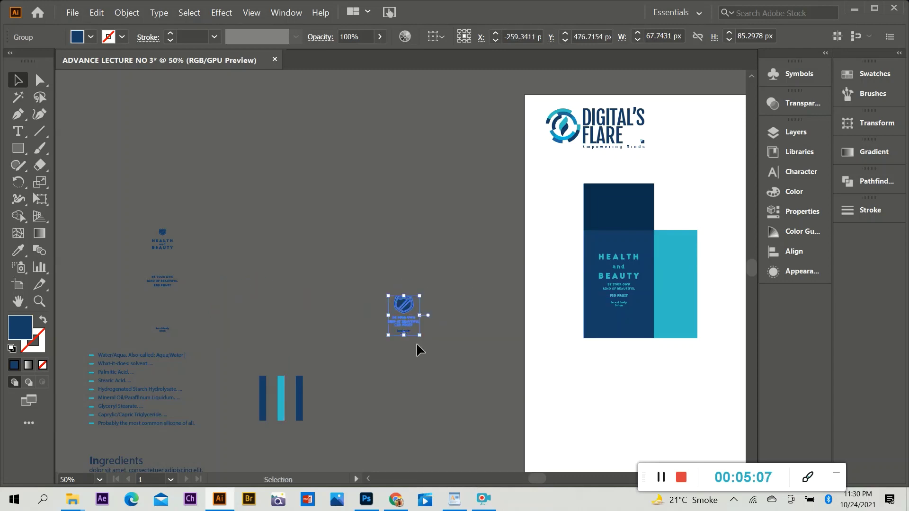
{"action": "key", "text": "ctrl+z"}
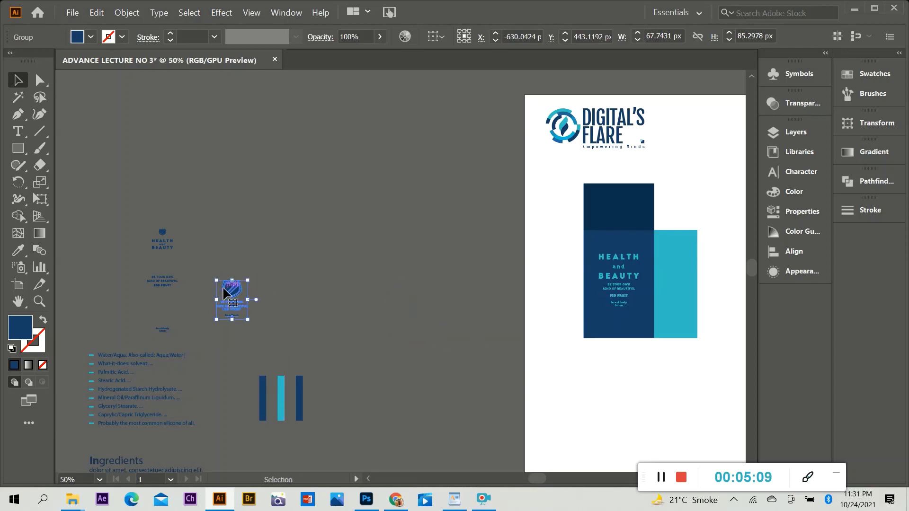
Move the shield emblem group onto the dark navy top panel and scale it down to about 64 by 80 px.
{"action": "left_click_drag", "start_coordinate": [223, 290], "coordinate": [621, 225]}
{"action": "scroll", "coordinate": [648, 228], "scroll_direction": "up", "scroll_amount": 2}
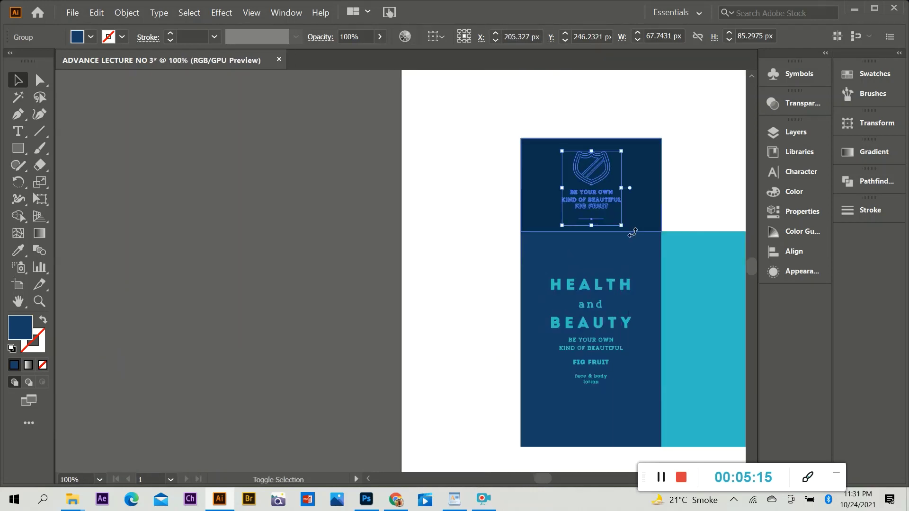
{"action": "key", "text": "ctrl"}
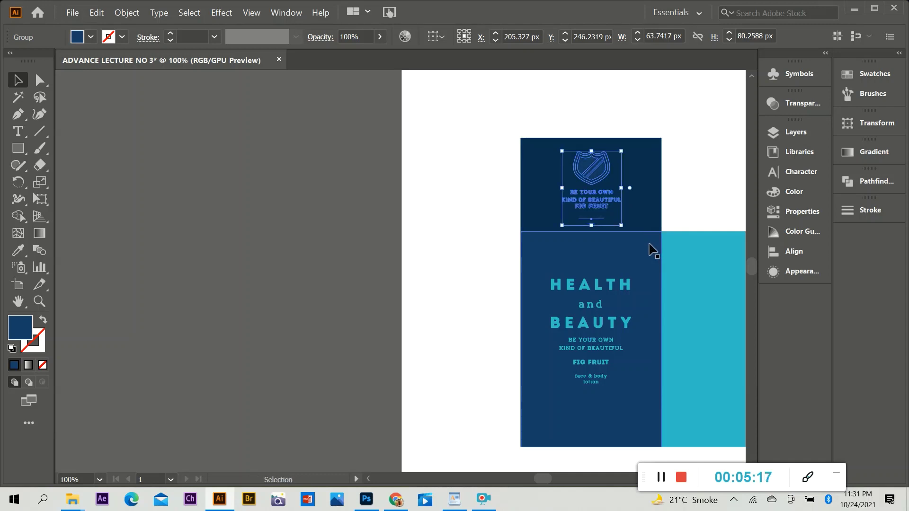
Recolor the shield emblem group on the top panel with the side panel's teal.
{"action": "key", "text": "i"}
{"action": "left_click", "coordinate": [710, 306]}
{"action": "key", "text": "v"}
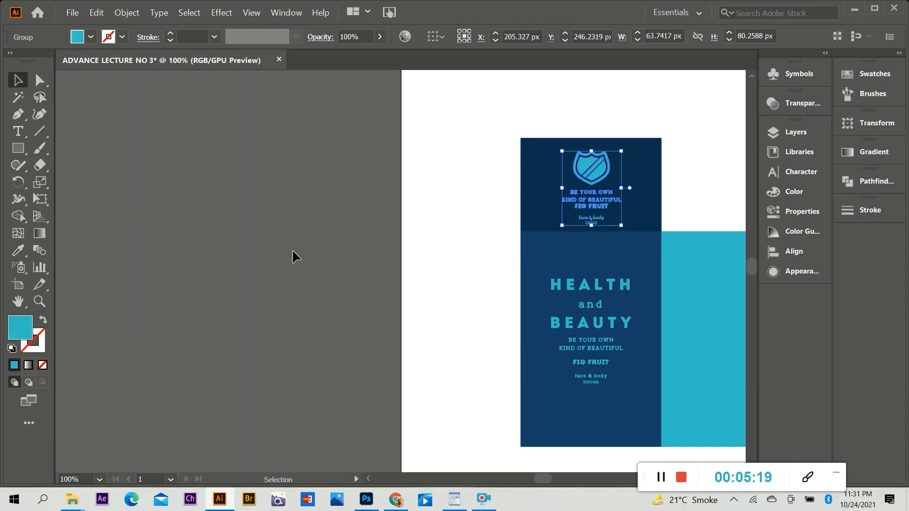
{"action": "left_click", "coordinate": [295, 256]}
Select the remaining small emblem and text pieces beside the artboard and move them onto the teal side panel.
{"action": "scroll", "coordinate": [419, 291], "scroll_direction": "down", "scroll_amount": 2}
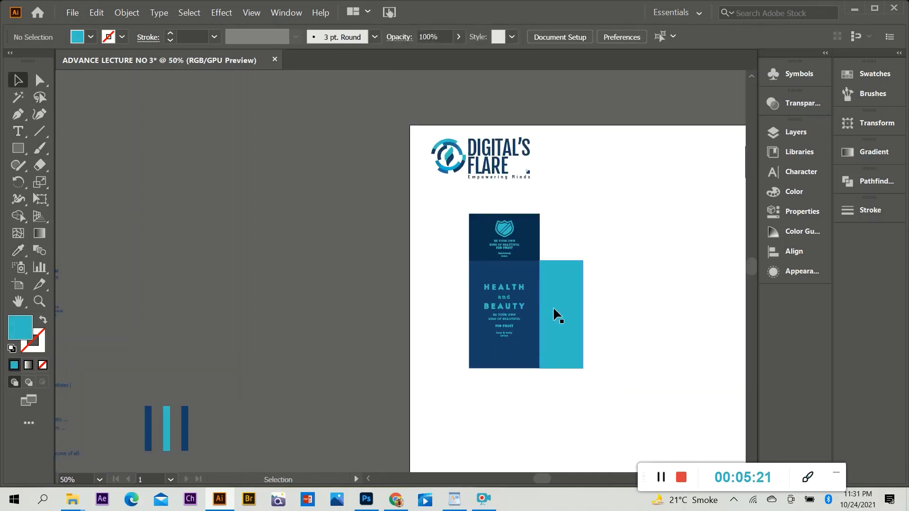
{"action": "scroll", "coordinate": [407, 357], "scroll_direction": "down", "scroll_amount": 1}
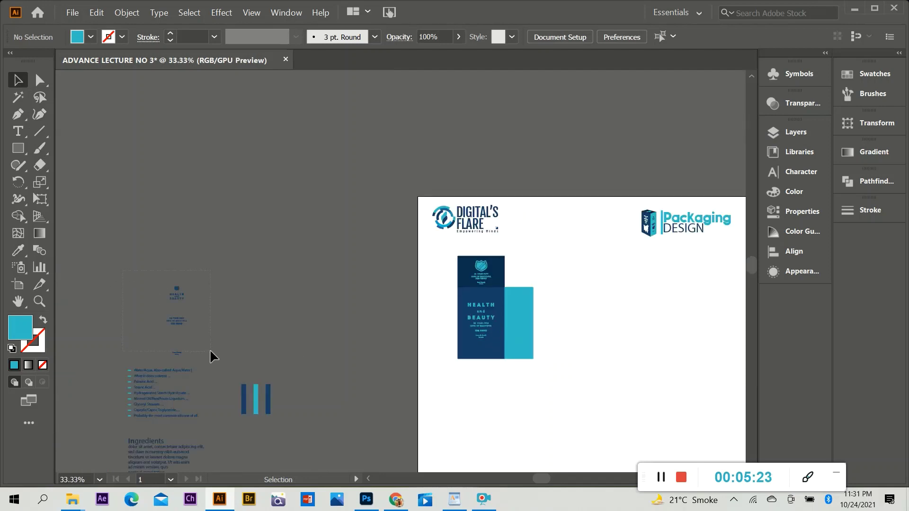
{"action": "left_click_drag", "start_coordinate": [209, 351], "coordinate": [206, 353]}
{"action": "left_click_drag", "start_coordinate": [176, 322], "coordinate": [517, 321]}
Scale the emblem and text pieces down slightly to leave wider margins within the teal side panel.
{"action": "scroll", "coordinate": [535, 321], "scroll_direction": "up", "scroll_amount": 1}
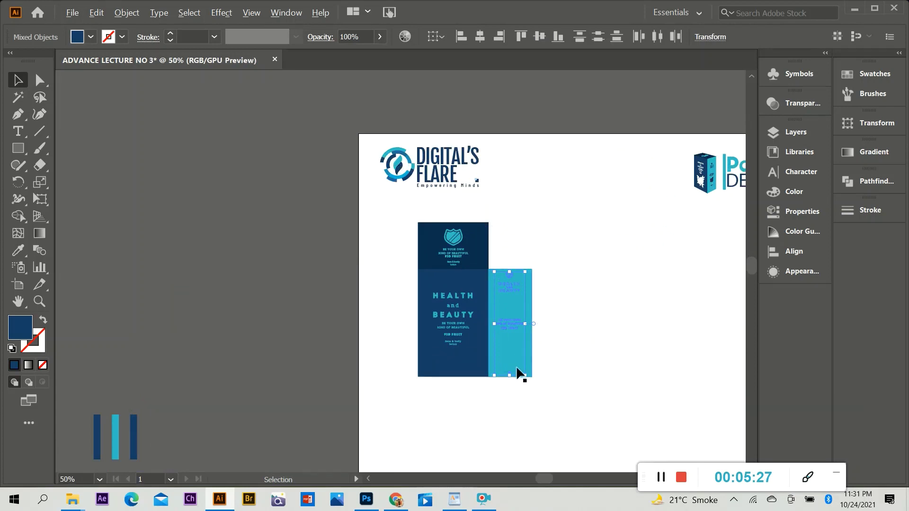
{"action": "scroll", "coordinate": [520, 374], "scroll_direction": "up", "scroll_amount": 1}
{"action": "scroll", "coordinate": [523, 379], "scroll_direction": "up", "scroll_amount": 2}
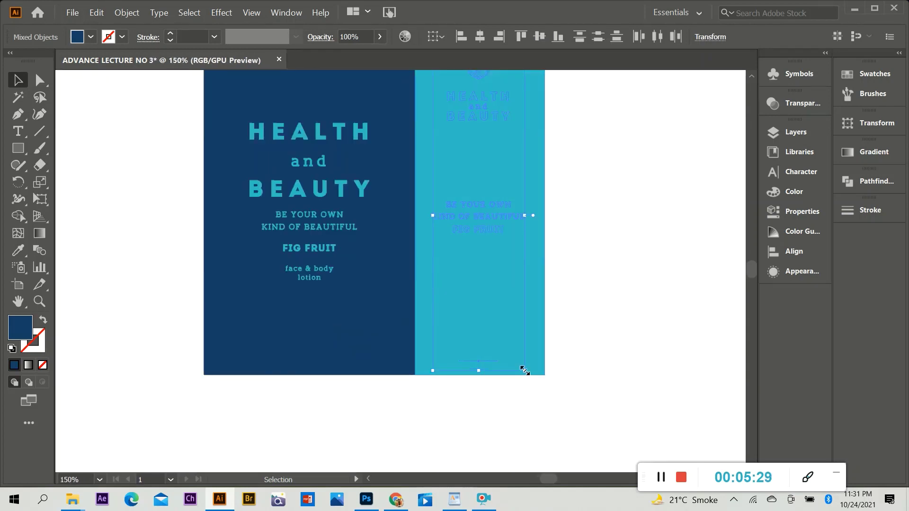
{"action": "left_click_drag", "start_coordinate": [524, 370], "coordinate": [519, 371]}
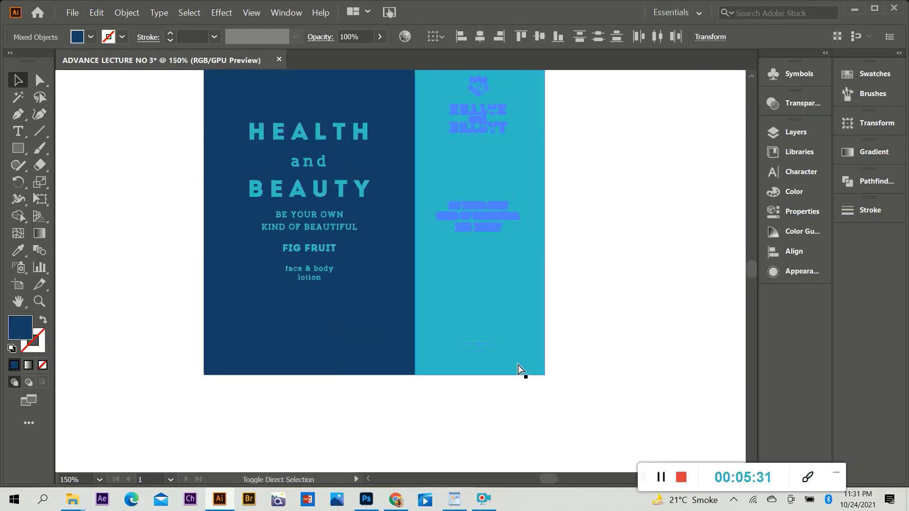
{"action": "scroll", "coordinate": [438, 290], "scroll_direction": "down", "scroll_amount": 1}
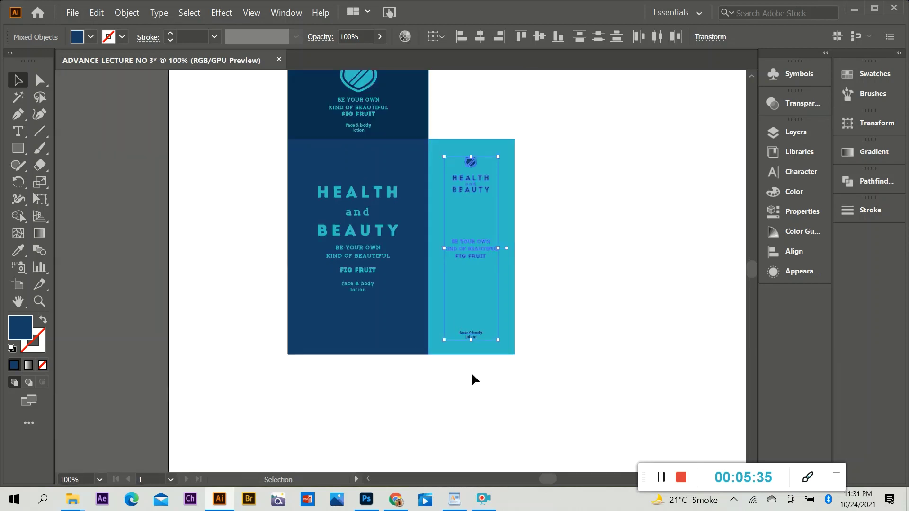
Nudge the emblem and text pieces so they sit centred within the teal side panel.
{"action": "left_click_drag", "start_coordinate": [470, 243], "coordinate": [467, 243]}
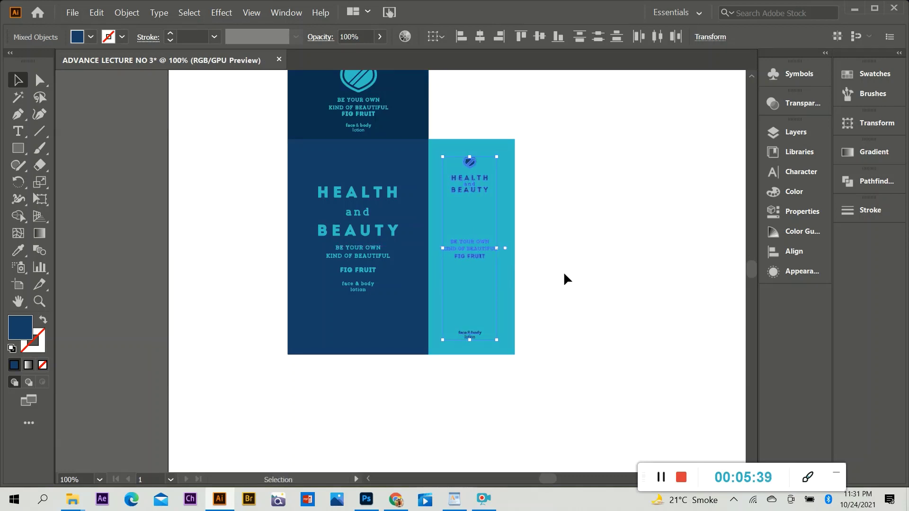
{"action": "left_click", "coordinate": [561, 271]}
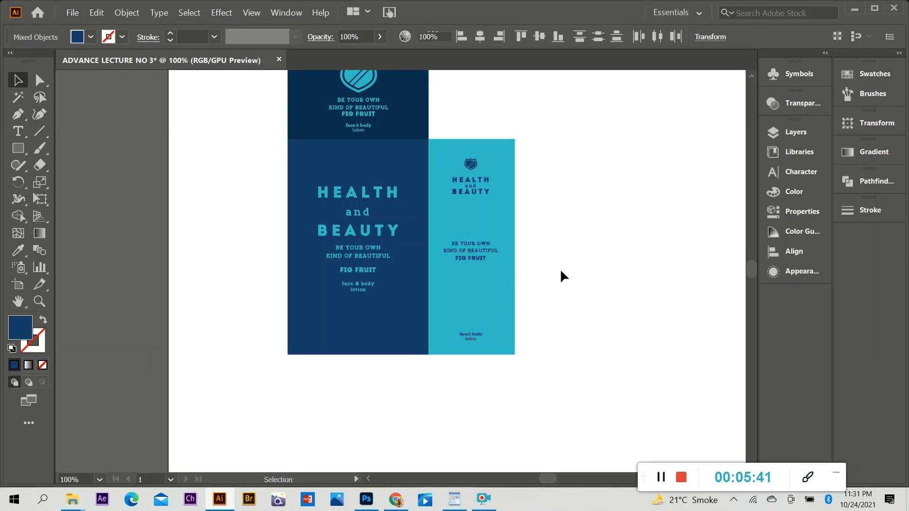
{"action": "scroll", "coordinate": [364, 360], "scroll_direction": "down", "scroll_amount": 1}
{"action": "scroll", "coordinate": [412, 377], "scroll_direction": "up", "scroll_amount": 1}
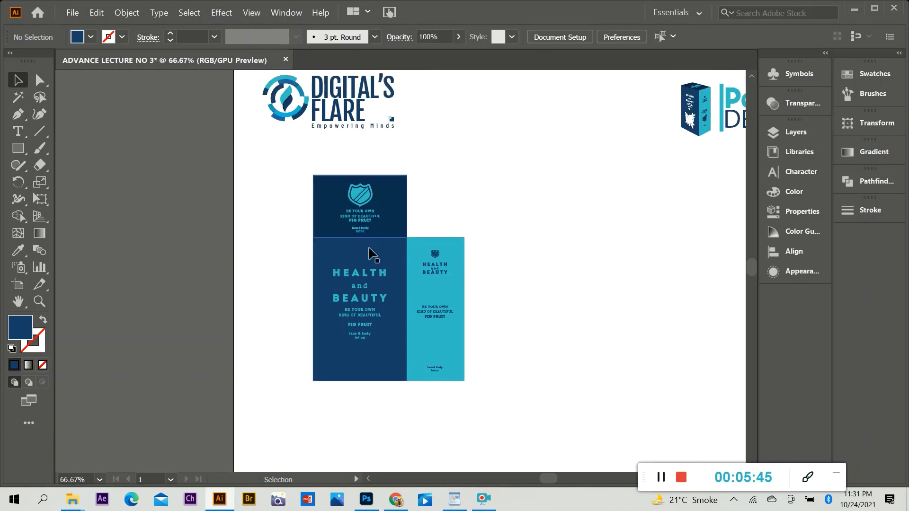
{"action": "scroll", "coordinate": [383, 285], "scroll_direction": "up", "scroll_amount": 1}
{"action": "scroll", "coordinate": [450, 265], "scroll_direction": "down", "scroll_amount": 1}
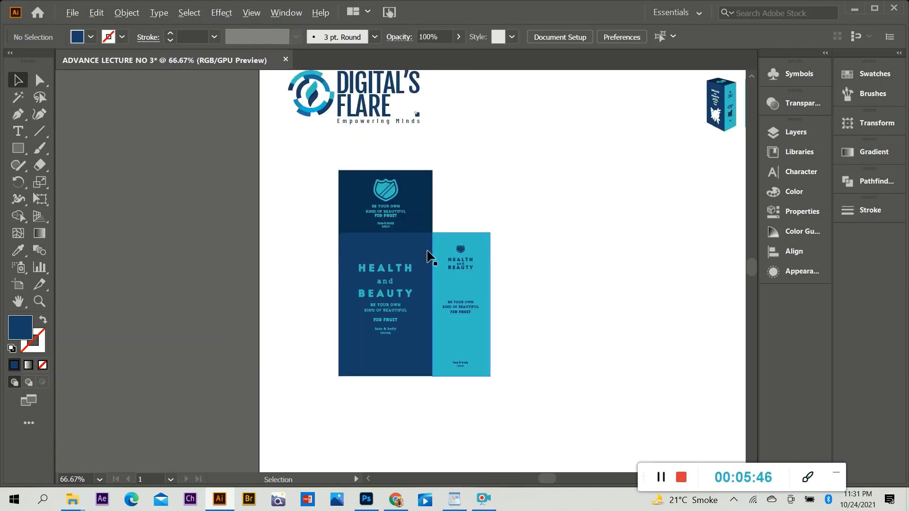
Look over the box panels and the spare text and colour bars beside the artboard.
{"action": "left_click", "coordinate": [386, 192]}
{"action": "left_click", "coordinate": [448, 216]}
{"action": "scroll", "coordinate": [398, 280], "scroll_direction": "down", "scroll_amount": 2}
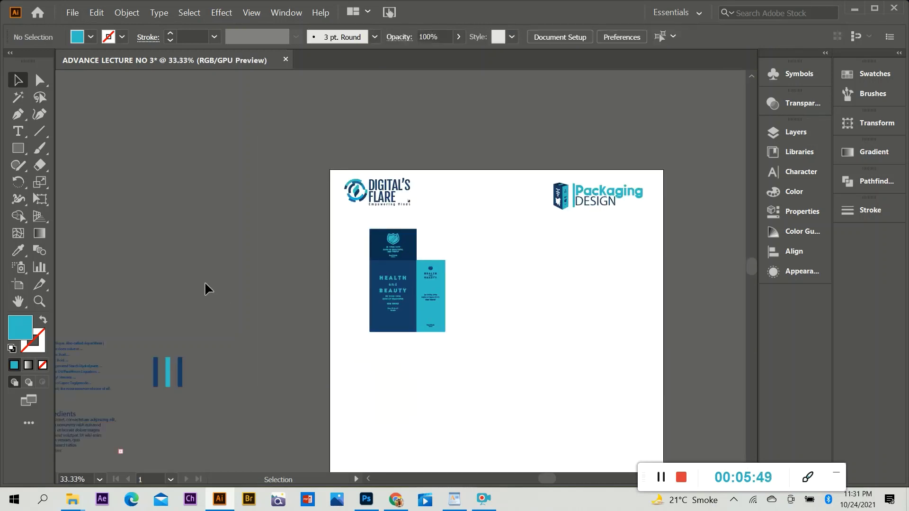
{"action": "scroll", "coordinate": [306, 359], "scroll_direction": "down", "scroll_amount": 2}
{"action": "scroll", "coordinate": [236, 384], "scroll_direction": "down", "scroll_amount": 1}
{"action": "scroll", "coordinate": [229, 386], "scroll_direction": "up", "scroll_amount": 5}
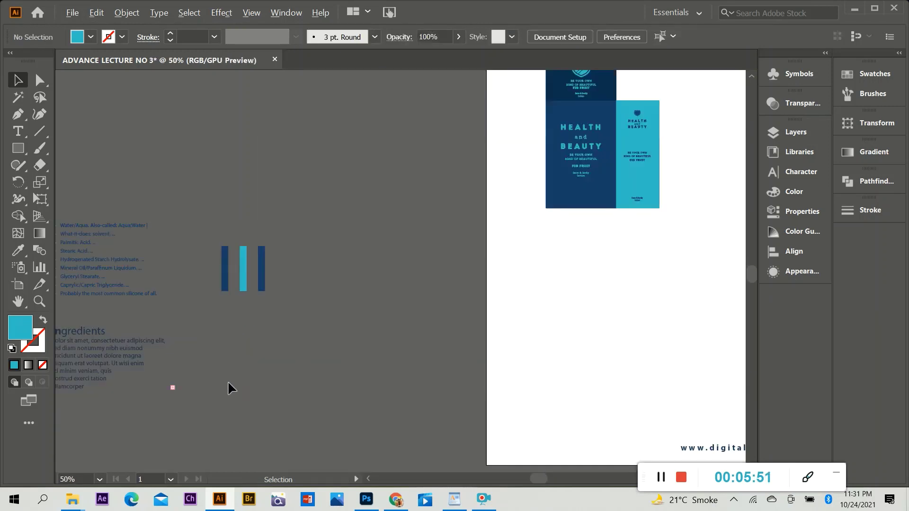
{"action": "scroll", "coordinate": [229, 385], "scroll_direction": "down", "scroll_amount": 2}
{"action": "scroll", "coordinate": [379, 227], "scroll_direction": "up", "scroll_amount": 3}
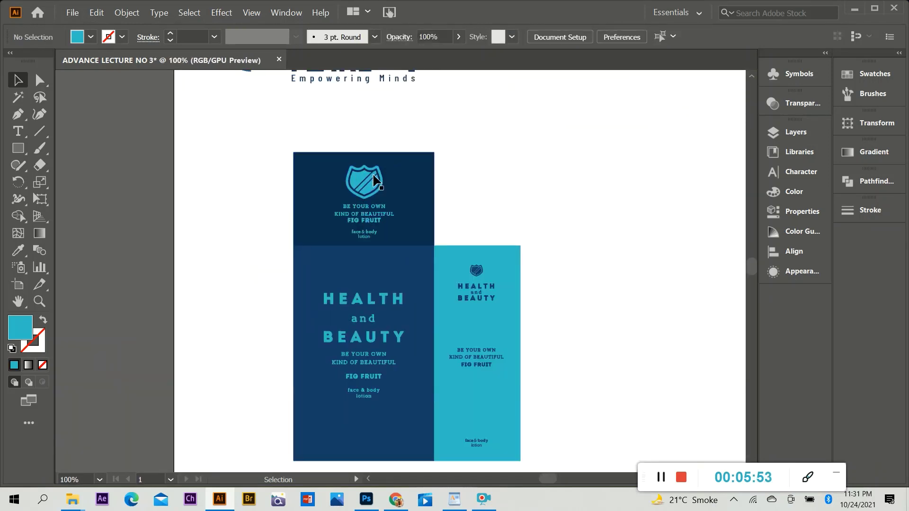
Ungroup the top panel's emblem group and place a smaller copy of the shield below the text on the navy front panel.
{"action": "scroll", "coordinate": [392, 208], "scroll_direction": "down", "scroll_amount": 1}
{"action": "left_click", "coordinate": [362, 160]}
{"action": "right_click", "coordinate": [362, 160]}
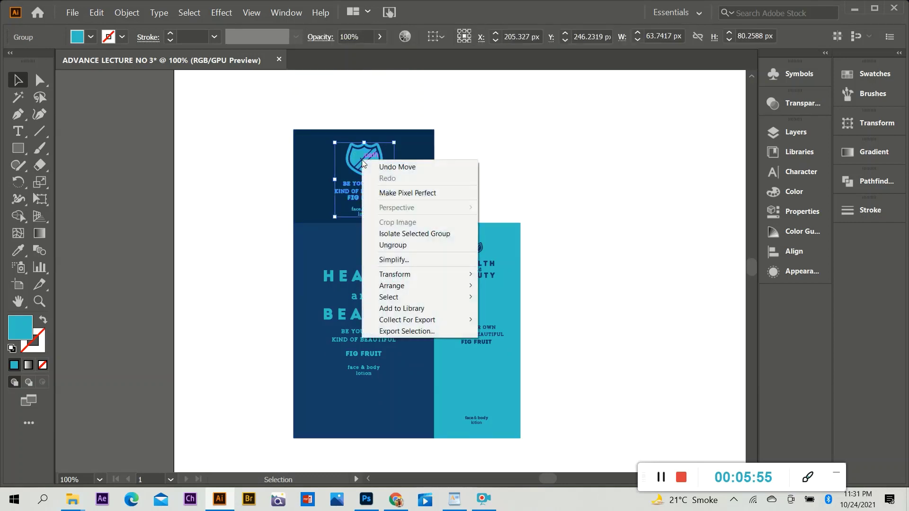
{"action": "left_click", "coordinate": [406, 245]}
{"action": "left_click", "coordinate": [412, 166]}
{"action": "left_click_drag", "start_coordinate": [370, 162], "coordinate": [379, 420]}
{"action": "left_click", "coordinate": [390, 463]}
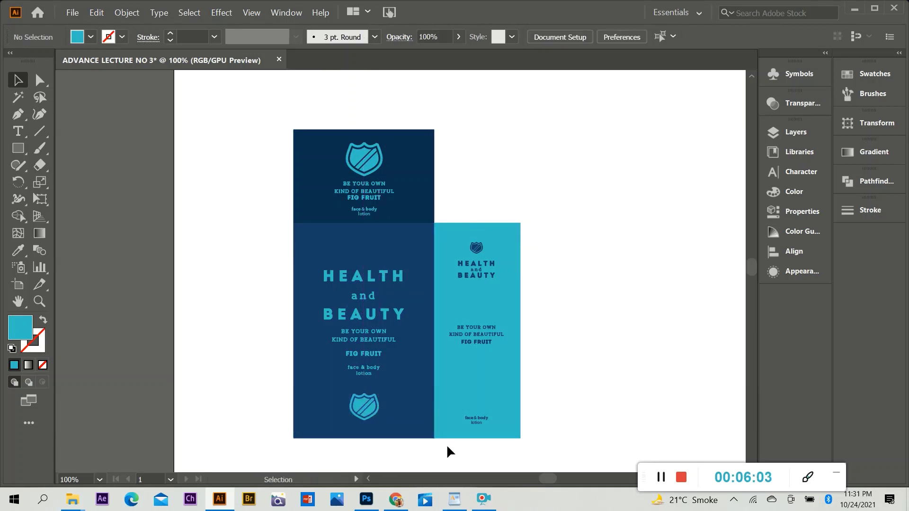
Duplicate the complete three-panel box layout horizontally onto the empty area to its right on the artboard.
{"action": "scroll", "coordinate": [308, 284], "scroll_direction": "down", "scroll_amount": 2}
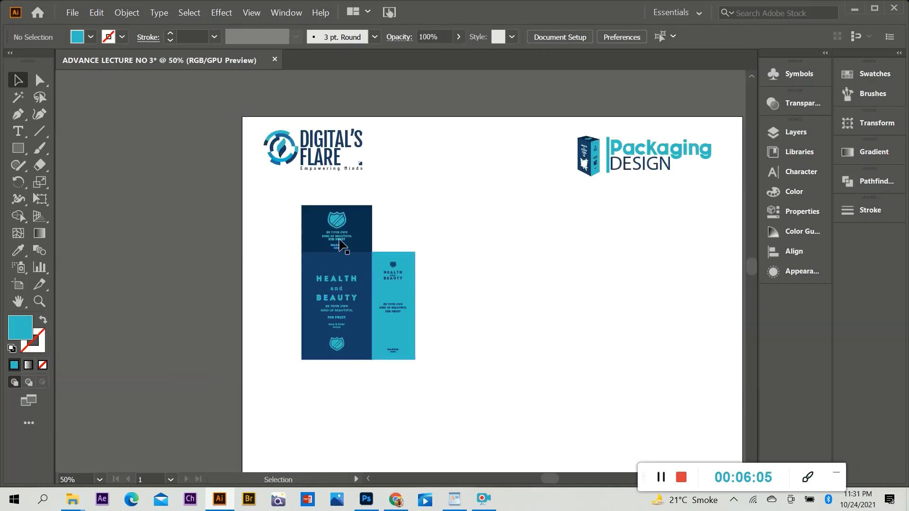
{"action": "scroll", "coordinate": [344, 243], "scroll_direction": "up", "scroll_amount": 2}
{"action": "scroll", "coordinate": [273, 226], "scroll_direction": "down", "scroll_amount": 3}
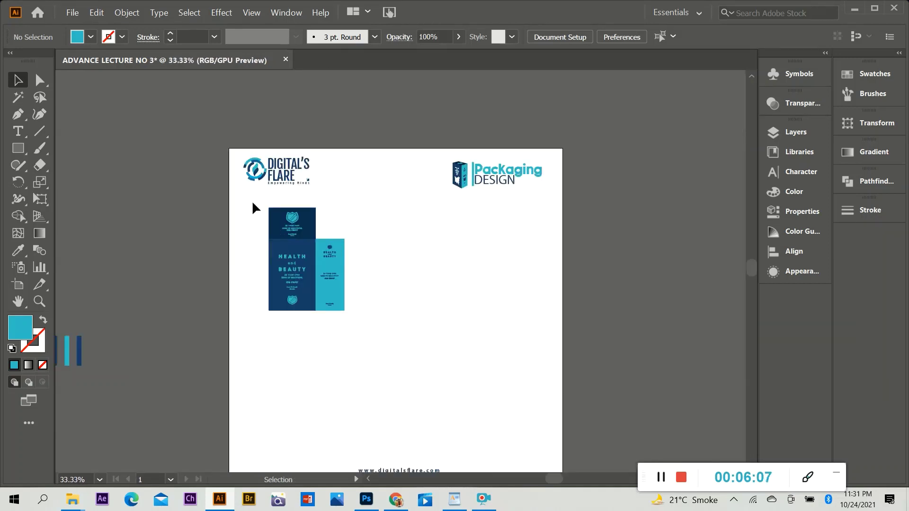
{"action": "left_click_drag", "start_coordinate": [256, 208], "coordinate": [356, 330]}
{"action": "left_click_drag", "start_coordinate": [318, 284], "coordinate": [483, 293]}
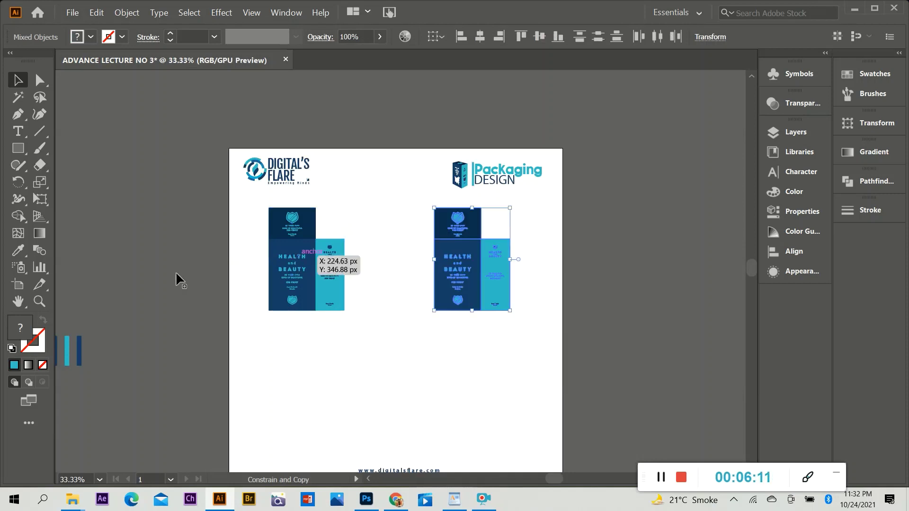
{"action": "left_click", "coordinate": [411, 358]}
Draw a straight horizontal line with the Pen tool just above the original layout's top panel, matching the panel's width.
{"action": "scroll", "coordinate": [272, 256], "scroll_direction": "up", "scroll_amount": 3}
{"action": "scroll", "coordinate": [273, 228], "scroll_direction": "up", "scroll_amount": 1}
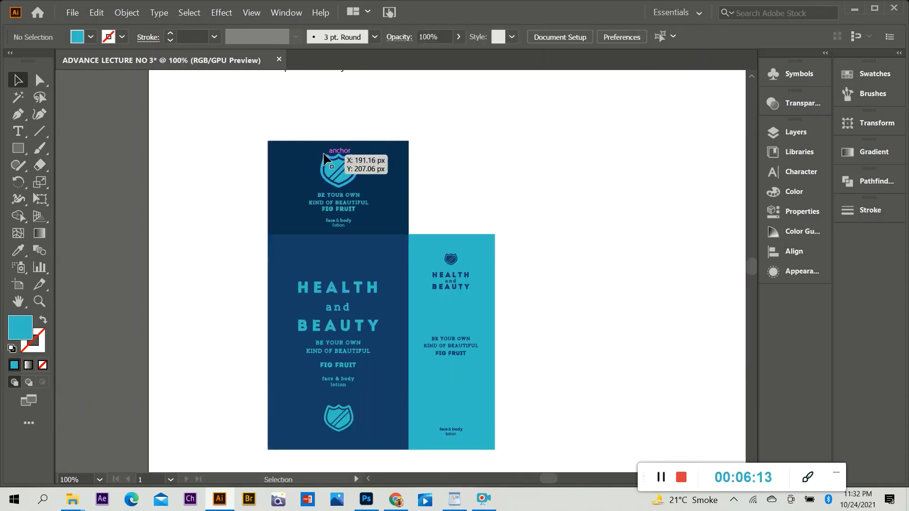
{"action": "scroll", "coordinate": [326, 167], "scroll_direction": "down", "scroll_amount": 1}
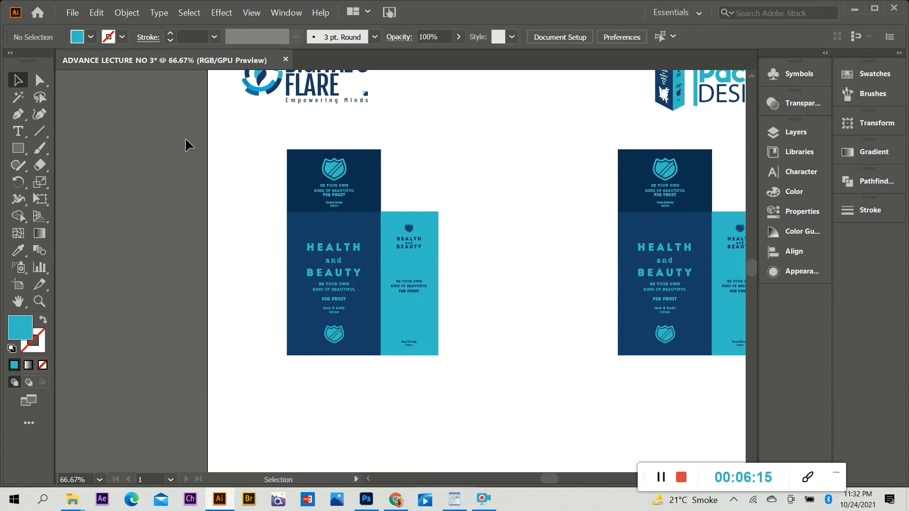
{"action": "left_click", "coordinate": [17, 115]}
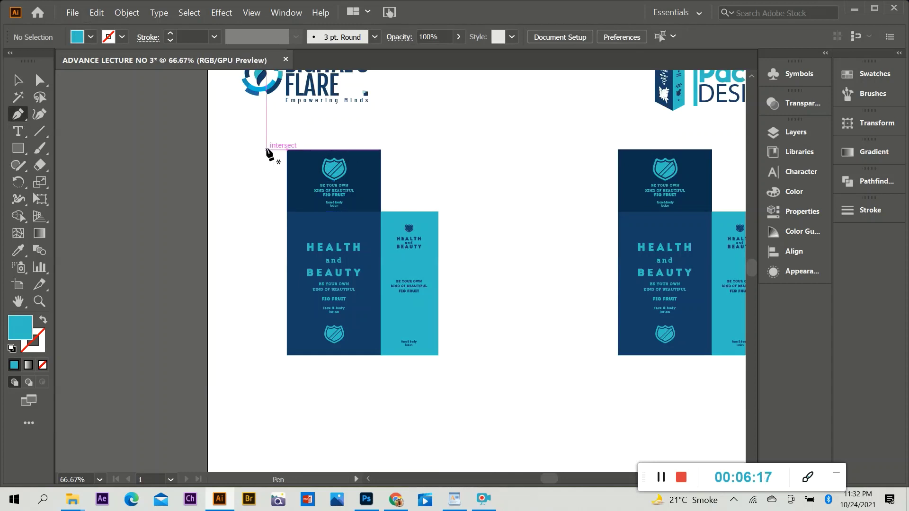
{"action": "left_click", "coordinate": [286, 132]}
{"action": "left_click", "coordinate": [380, 132]}
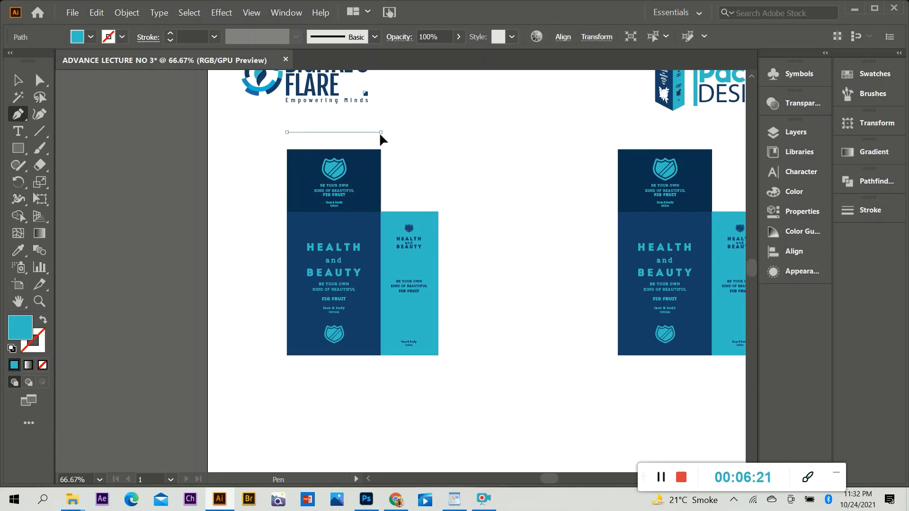
Give the horizontal line no fill and a stroke in the dark navy sampled from the top panel.
{"action": "left_click", "coordinate": [43, 321]}
{"action": "scroll", "coordinate": [338, 147], "scroll_direction": "up", "scroll_amount": 2}
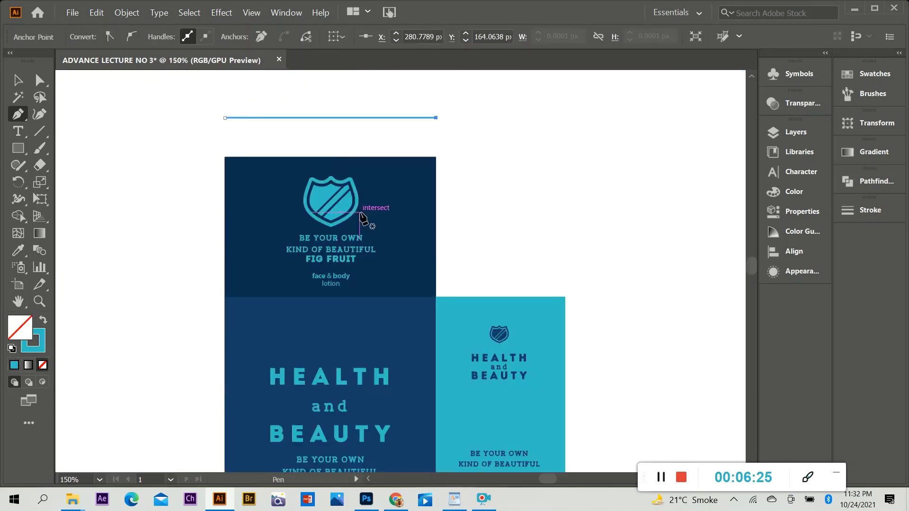
{"action": "key", "text": "i"}
{"action": "left_click", "coordinate": [400, 203]}
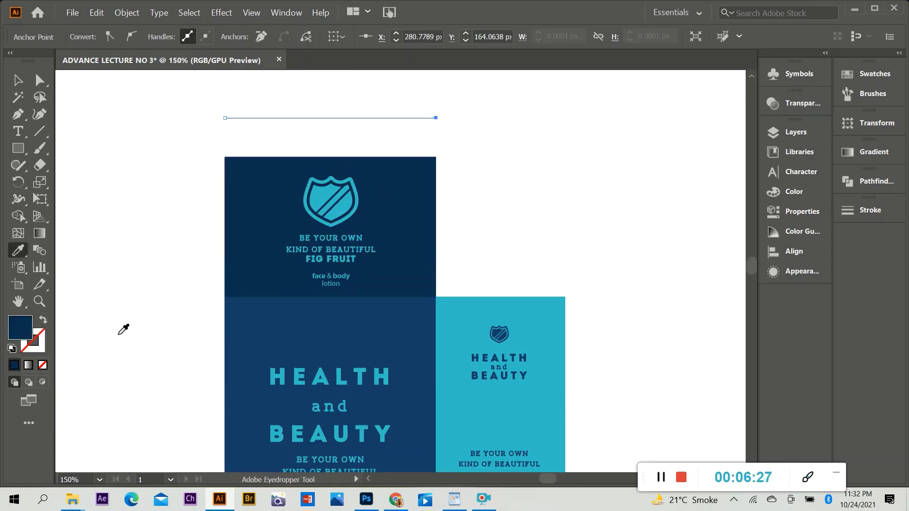
{"action": "left_click", "coordinate": [43, 322]}
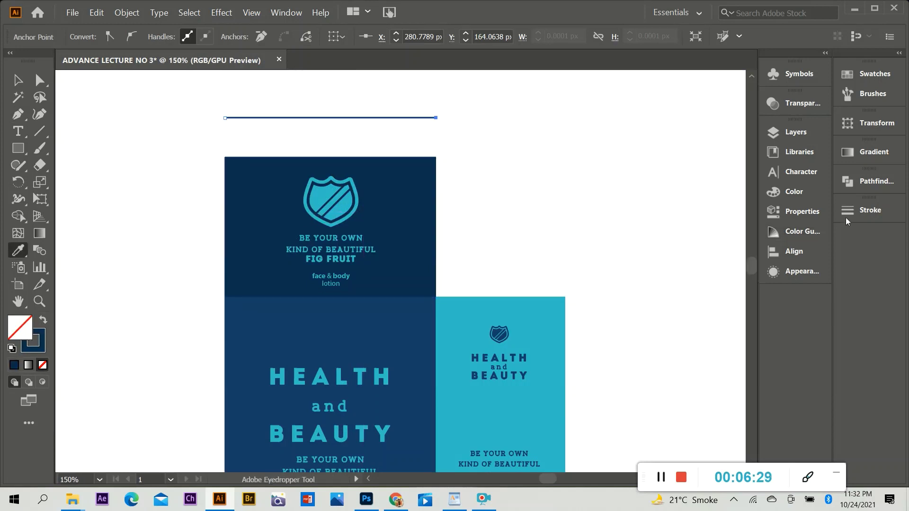
Make the horizontal line dashed with 3 pt dashes and round caps, then deselect it.
{"action": "left_click", "coordinate": [870, 210]}
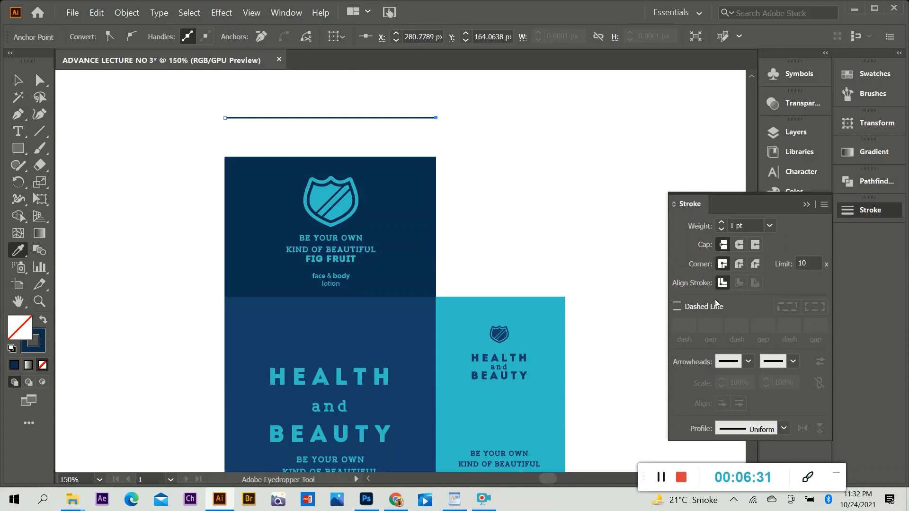
{"action": "left_click", "coordinate": [677, 308]}
{"action": "type", "text": "10"}
{"action": "key", "text": "Return"}
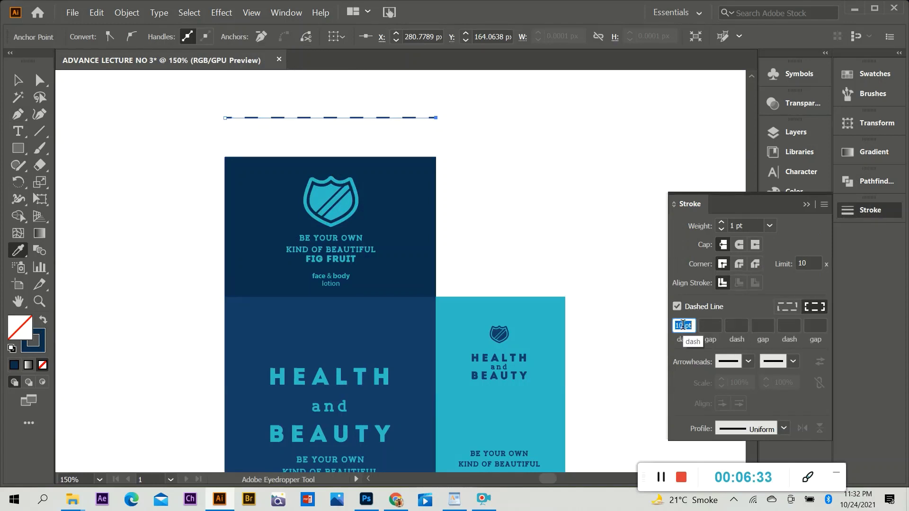
{"action": "type", "text": "1"}
{"action": "key", "text": "Return"}
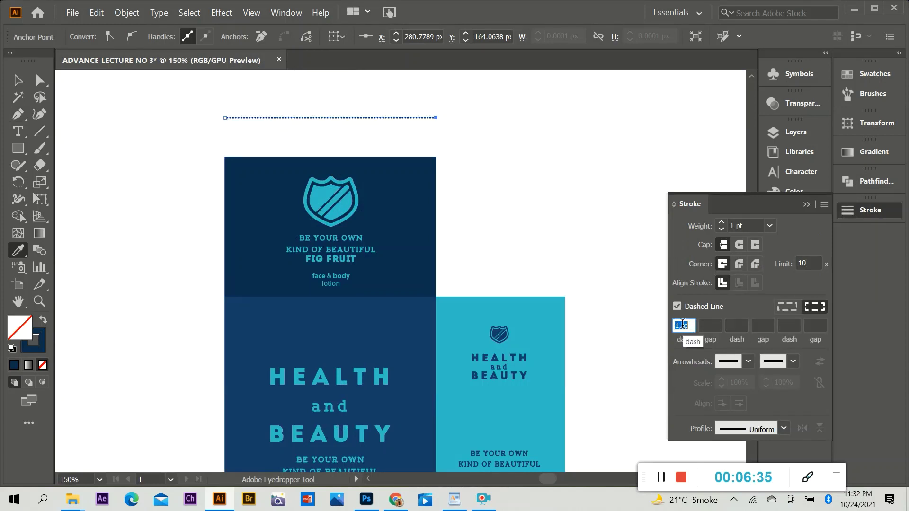
{"action": "type", "text": "3"}
{"action": "key", "text": "Return"}
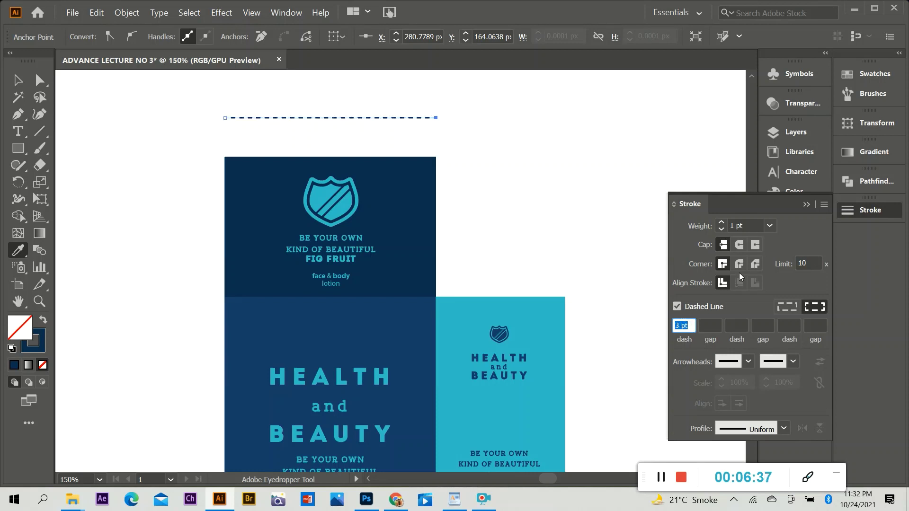
{"action": "left_click", "coordinate": [739, 245]}
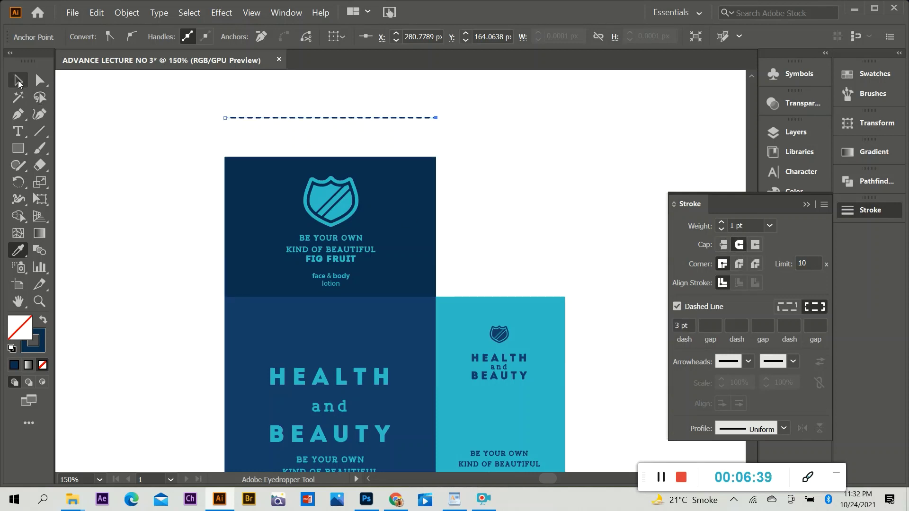
{"action": "left_click", "coordinate": [18, 80]}
{"action": "left_click", "coordinate": [154, 201]}
Add Arrow 10 arrowheads to both ends of the dashed horizontal line above the top panel.
{"action": "scroll", "coordinate": [295, 216], "scroll_direction": "down", "scroll_amount": 2}
{"action": "scroll", "coordinate": [305, 189], "scroll_direction": "up", "scroll_amount": 2}
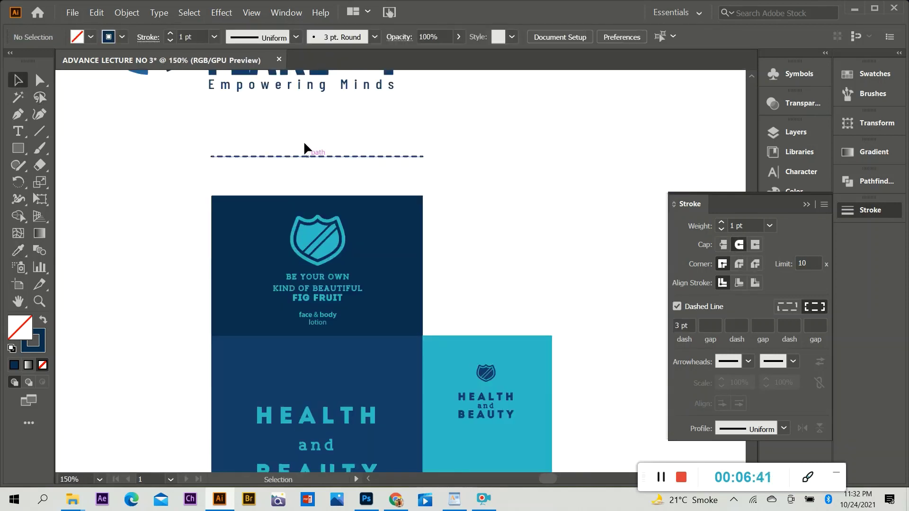
{"action": "left_click", "coordinate": [305, 155]}
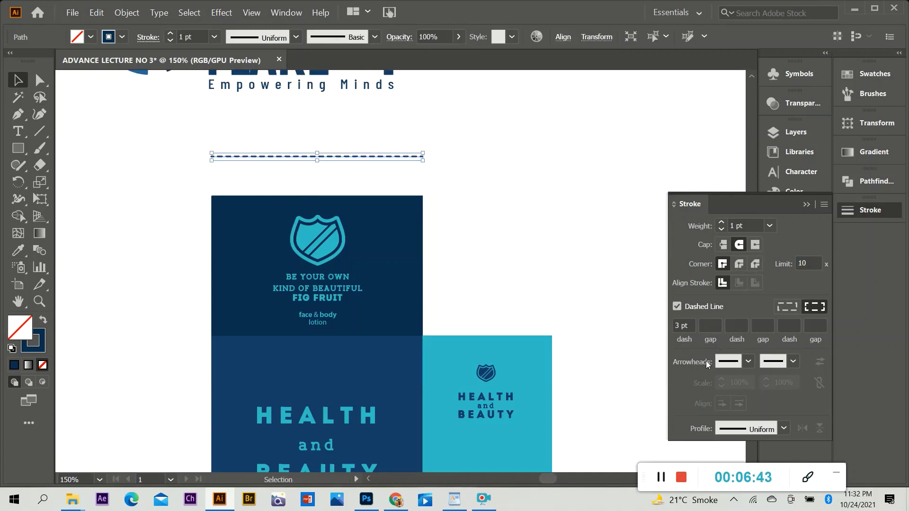
{"action": "left_click", "coordinate": [747, 361]}
{"action": "scroll", "coordinate": [680, 273], "scroll_direction": "down", "scroll_amount": 2}
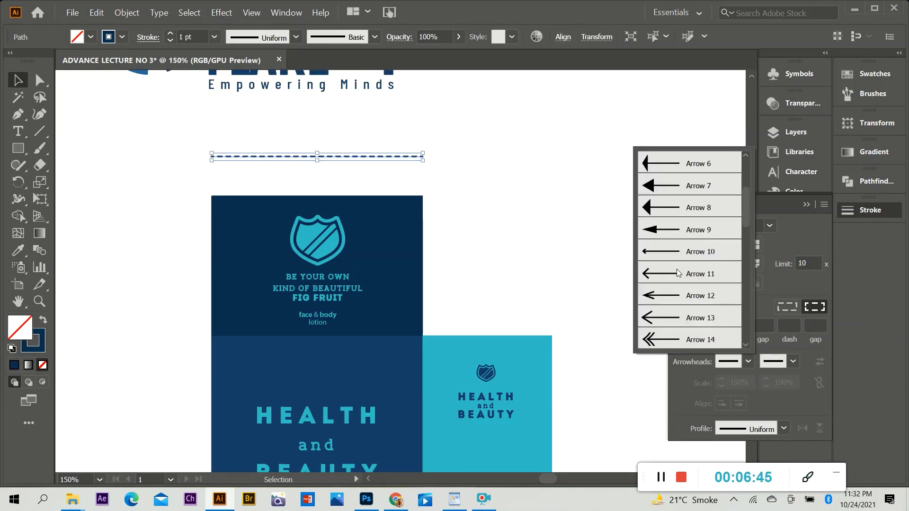
{"action": "left_click", "coordinate": [643, 258]}
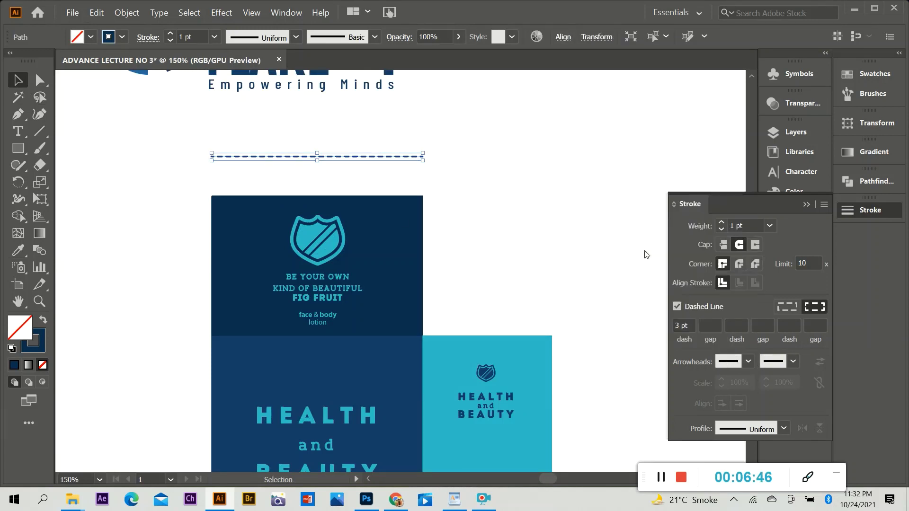
{"action": "left_click", "coordinate": [794, 362]}
{"action": "scroll", "coordinate": [721, 322], "scroll_direction": "down", "scroll_amount": 1}
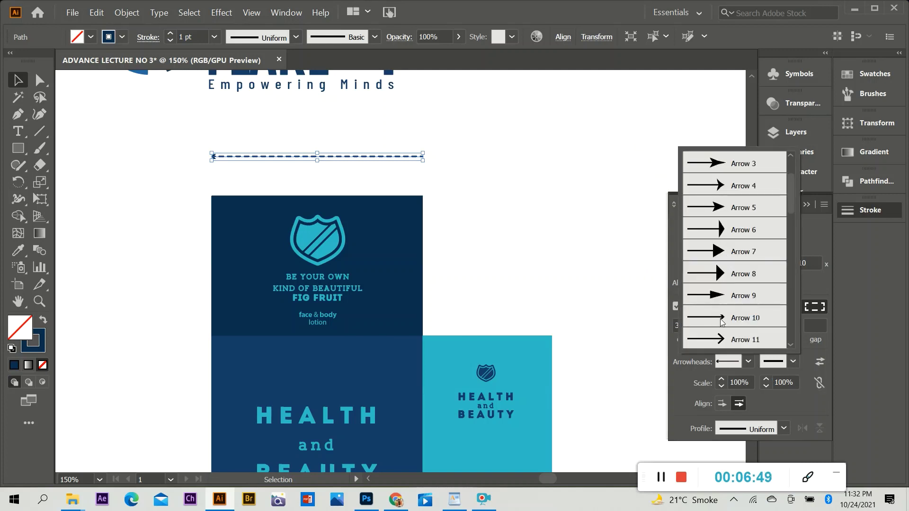
{"action": "left_click", "coordinate": [721, 319]}
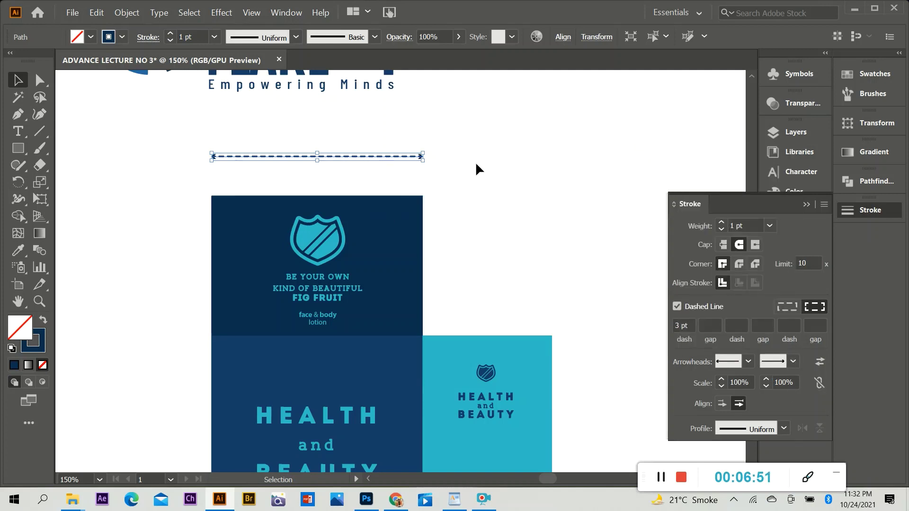
{"action": "left_click", "coordinate": [181, 216]}
Draw a vertical dashed line with the Pen tool just left of the top panel, matching the panel's height.
{"action": "scroll", "coordinate": [390, 248], "scroll_direction": "down", "scroll_amount": 2}
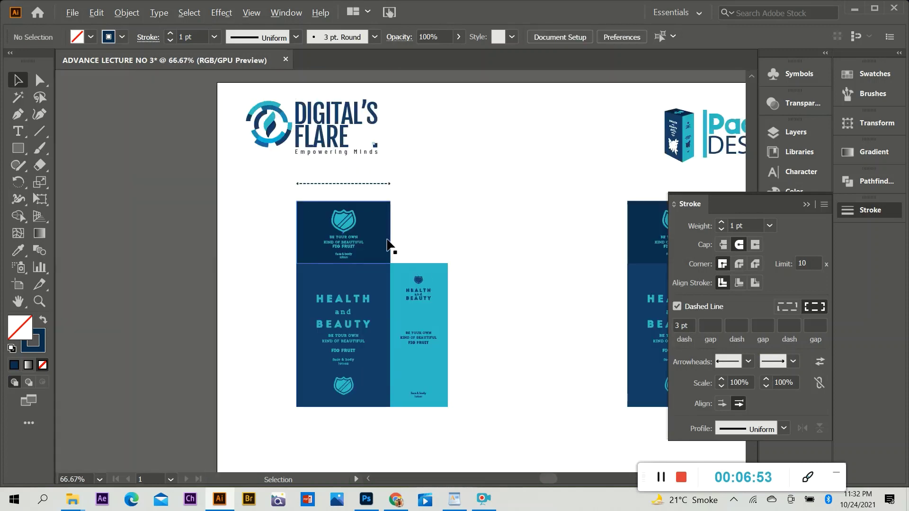
{"action": "scroll", "coordinate": [416, 264], "scroll_direction": "up", "scroll_amount": 1}
{"action": "left_click", "coordinate": [18, 114]}
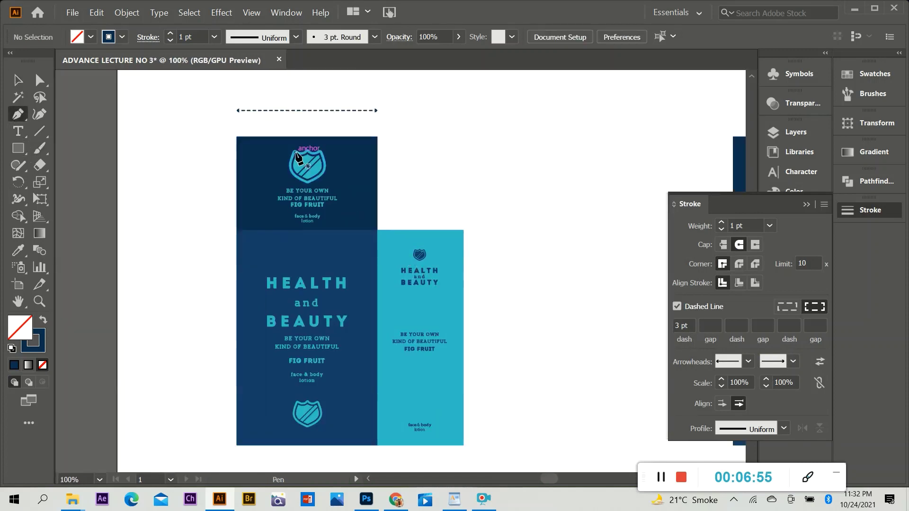
{"action": "left_click", "coordinate": [213, 136]}
{"action": "left_click", "coordinate": [213, 230]}
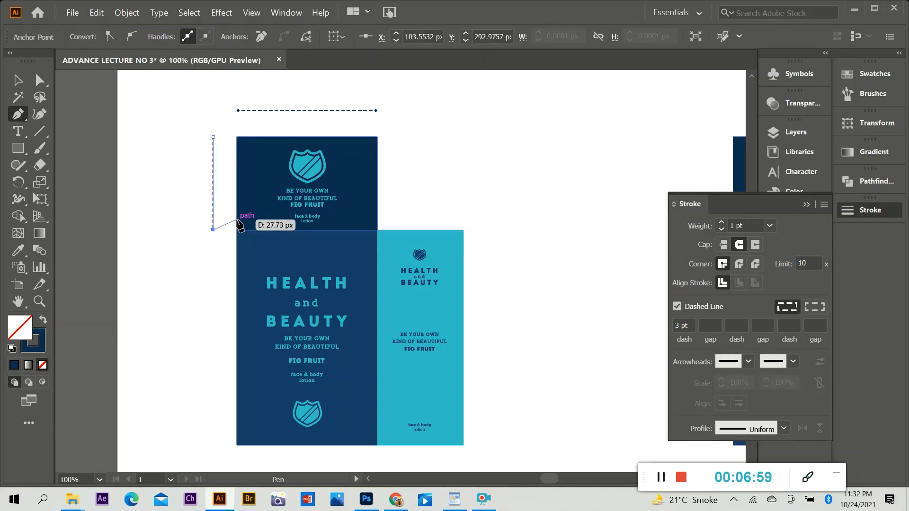
{"action": "key", "text": "v"}
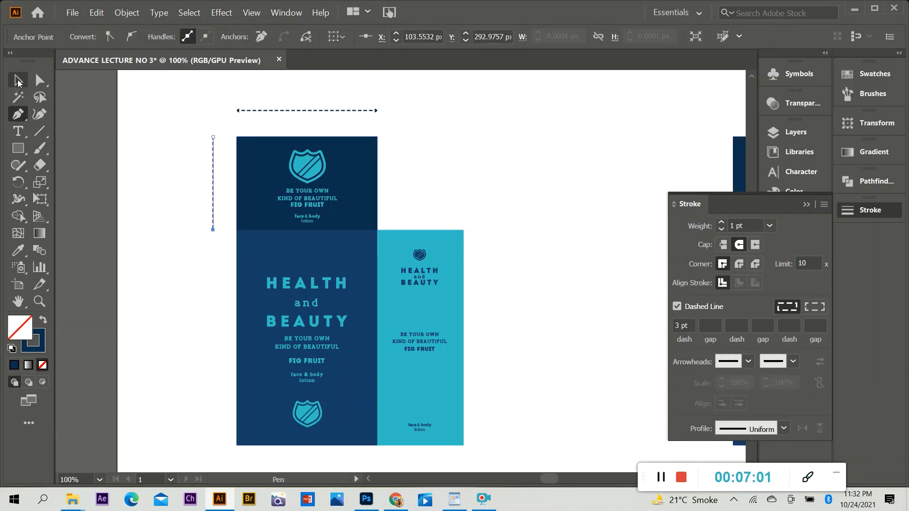
Duplicate the vertical dashed line to the right side of the top panel and reselect the original line.
{"action": "left_click_drag", "start_coordinate": [213, 199], "coordinate": [304, 217]}
{"action": "left_click_drag", "start_coordinate": [406, 222], "coordinate": [406, 222]}
{"action": "left_click", "coordinate": [407, 222]}
{"action": "left_click", "coordinate": [213, 202]}
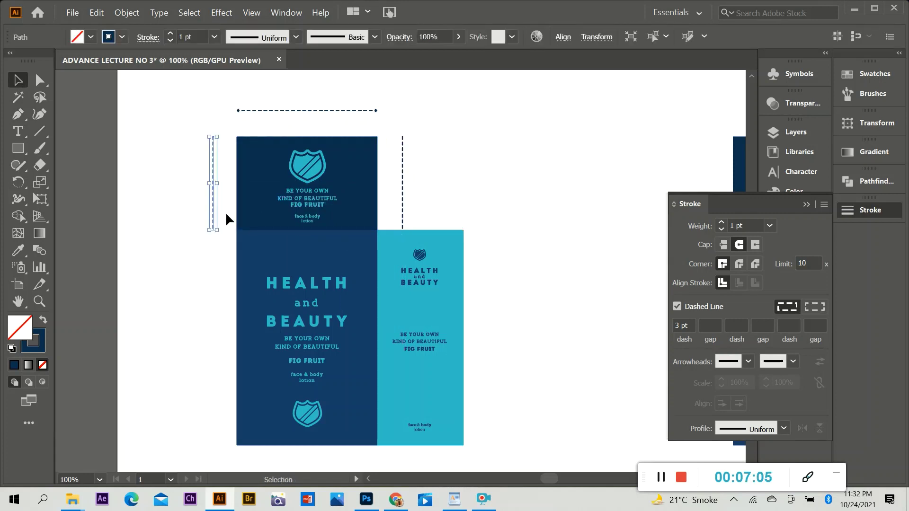
Delete the vertical line beside the top panel's left edge and draw a dashed one left of the main front panel, matching its height.
{"action": "key", "text": "Delete"}
{"action": "key", "text": "p"}
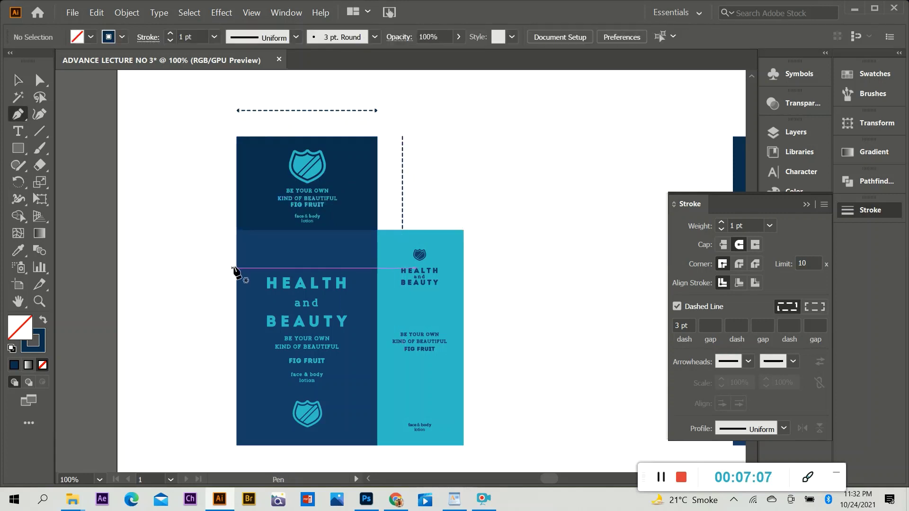
{"action": "left_click", "coordinate": [213, 229]}
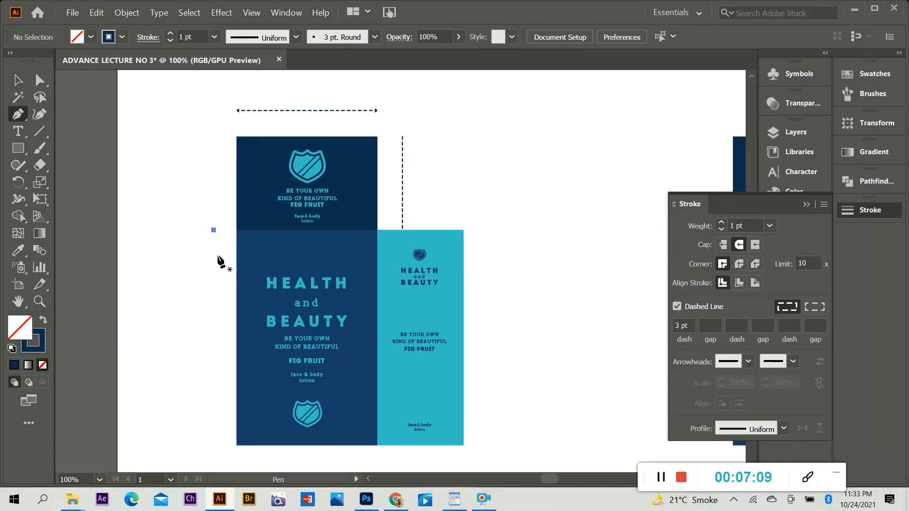
{"action": "left_click", "coordinate": [224, 445], "text": "shift"}
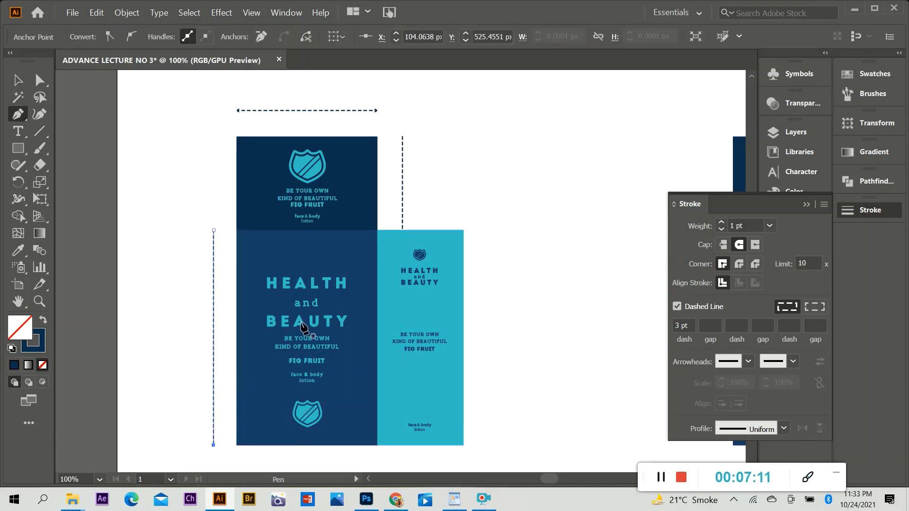
{"action": "key", "text": "v"}
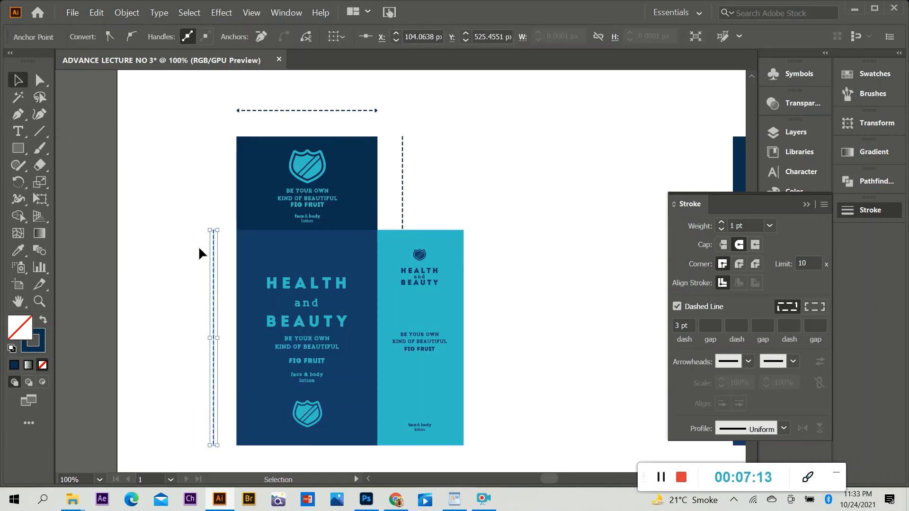
Add arrowheads to both ends of the two vertical dashed lines, matching the horizontal dimension line, and deselect them.
{"action": "left_click", "coordinate": [402, 184], "text": "shift"}
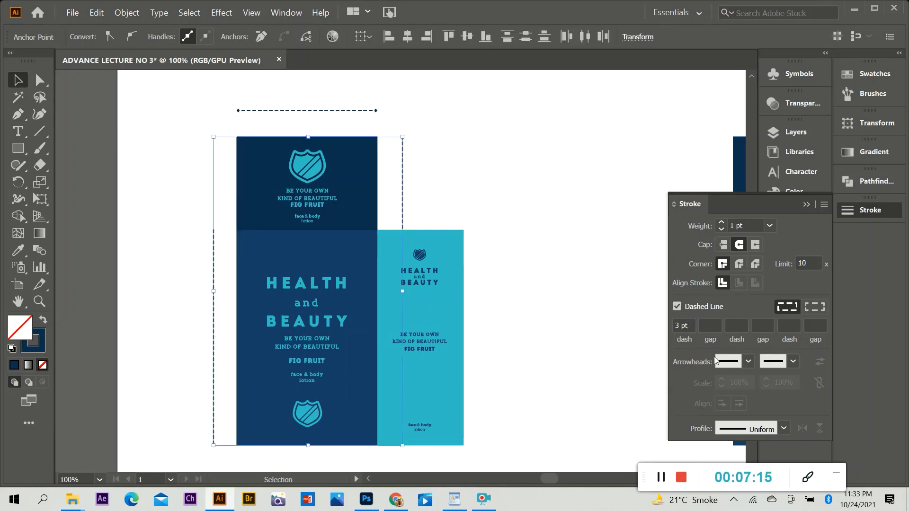
{"action": "left_click", "coordinate": [747, 361]}
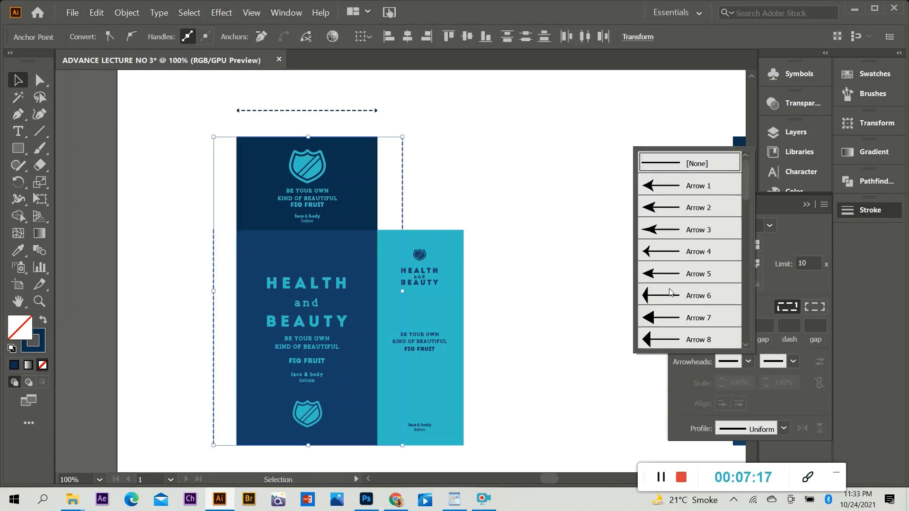
{"action": "scroll", "coordinate": [656, 326], "scroll_direction": "down", "scroll_amount": 1}
{"action": "left_click", "coordinate": [656, 326]}
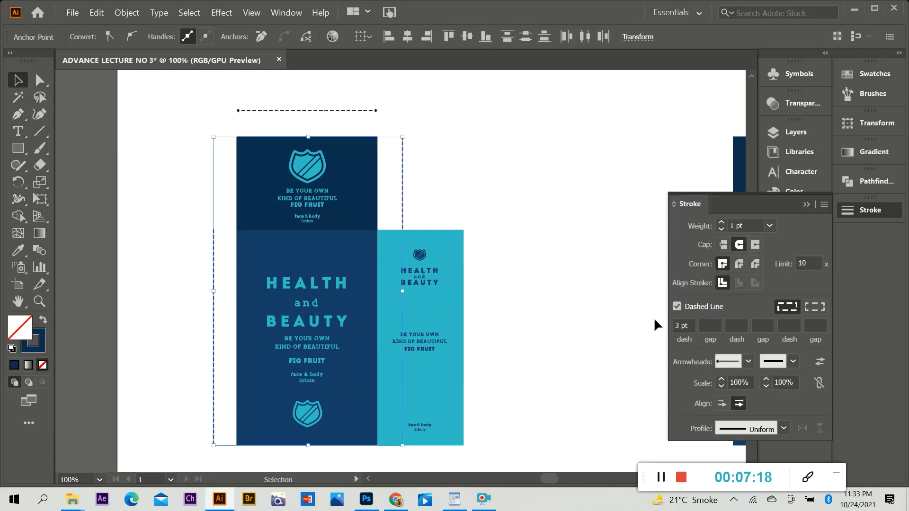
{"action": "left_click", "coordinate": [793, 362]}
{"action": "scroll", "coordinate": [725, 331], "scroll_direction": "down", "scroll_amount": 2}
{"action": "left_click", "coordinate": [714, 197]}
{"action": "left_click", "coordinate": [189, 248]}
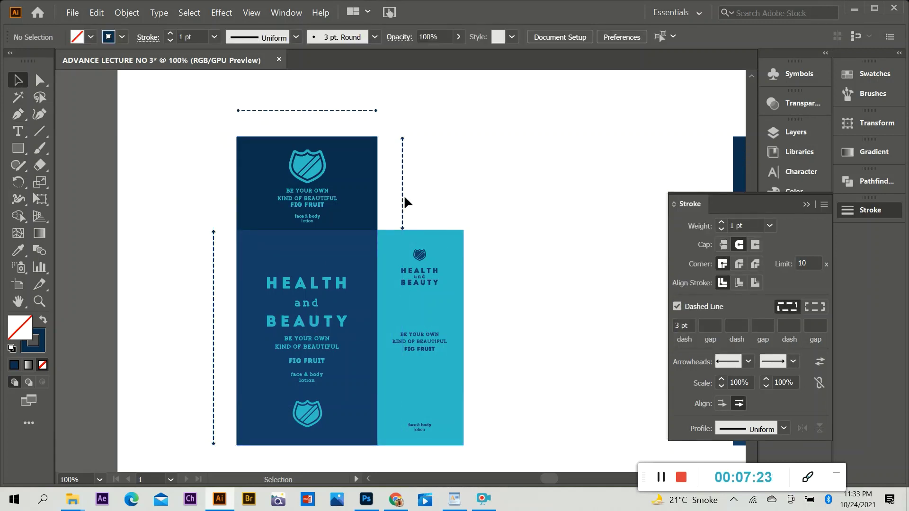
Add the text label "3inh" above the horizontal dimension line.
{"action": "scroll", "coordinate": [435, 217], "scroll_direction": "down", "scroll_amount": 1}
{"action": "scroll", "coordinate": [365, 164], "scroll_direction": "up", "scroll_amount": 1}
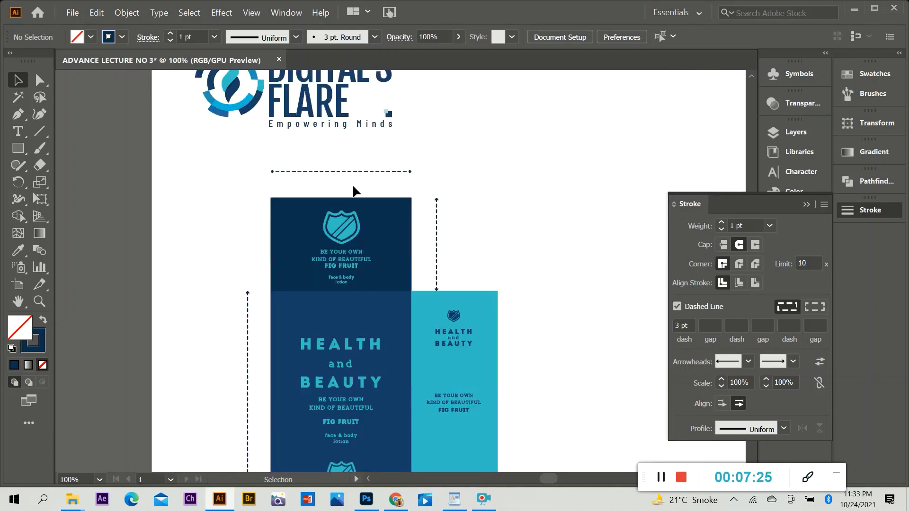
{"action": "key", "text": "t"}
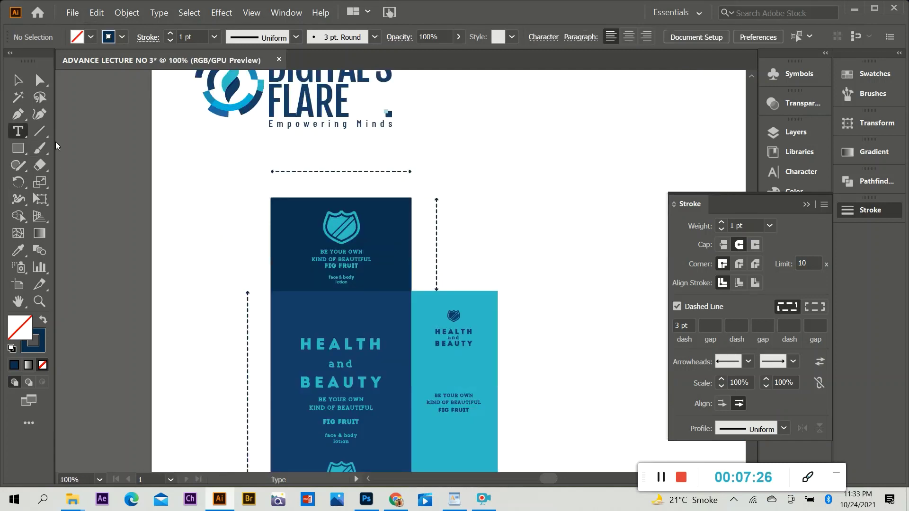
{"action": "left_click", "coordinate": [341, 160]}
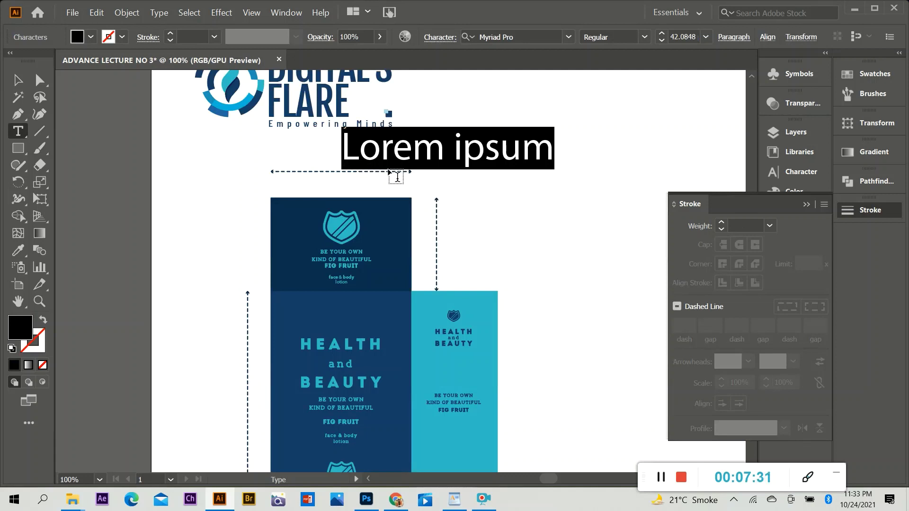
{"action": "type", "text": "2"}
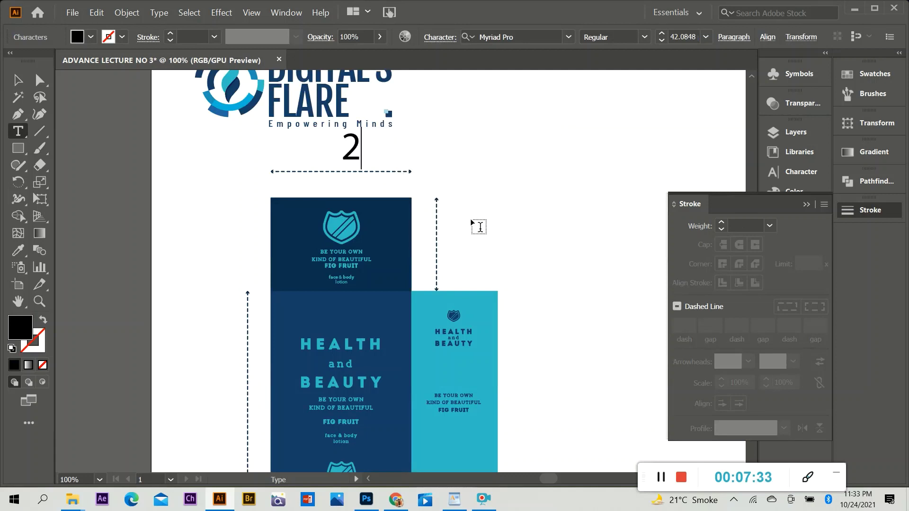
{"action": "key", "text": "BackSpace"}
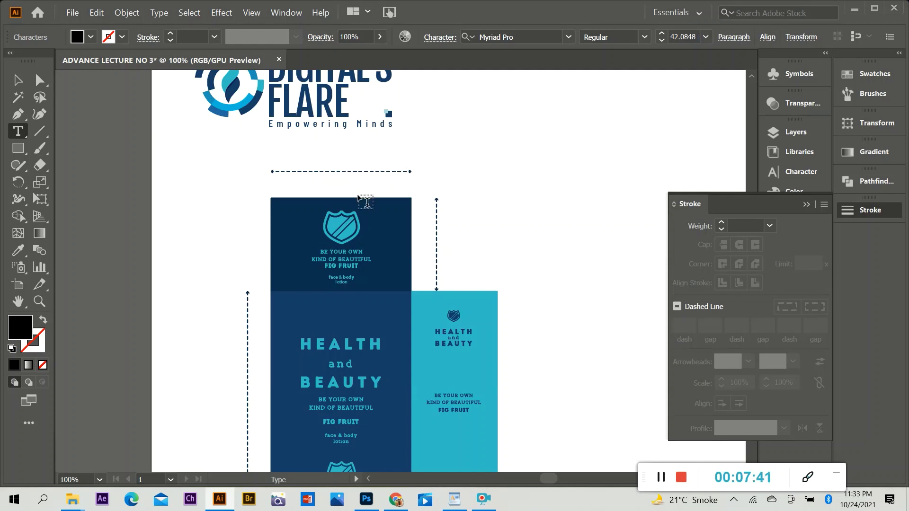
{"action": "type", "text": "3in"}
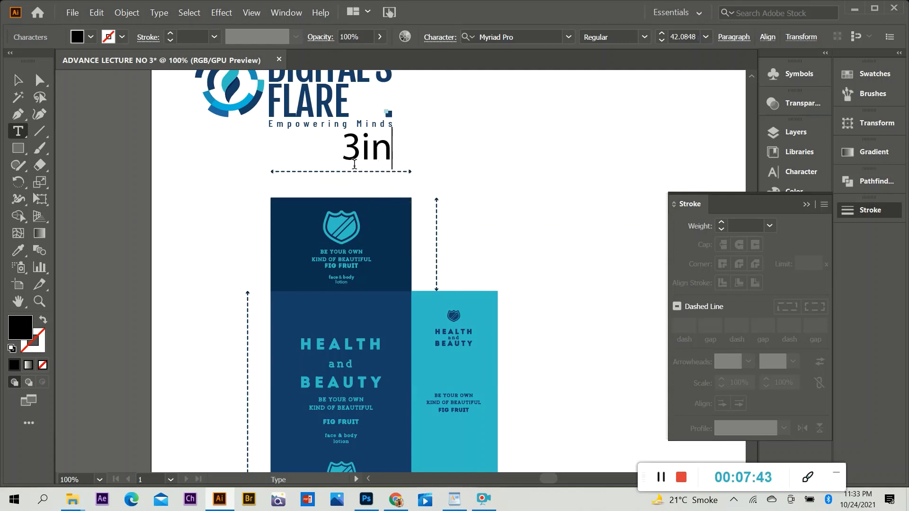
{"action": "type", "text": "h"}
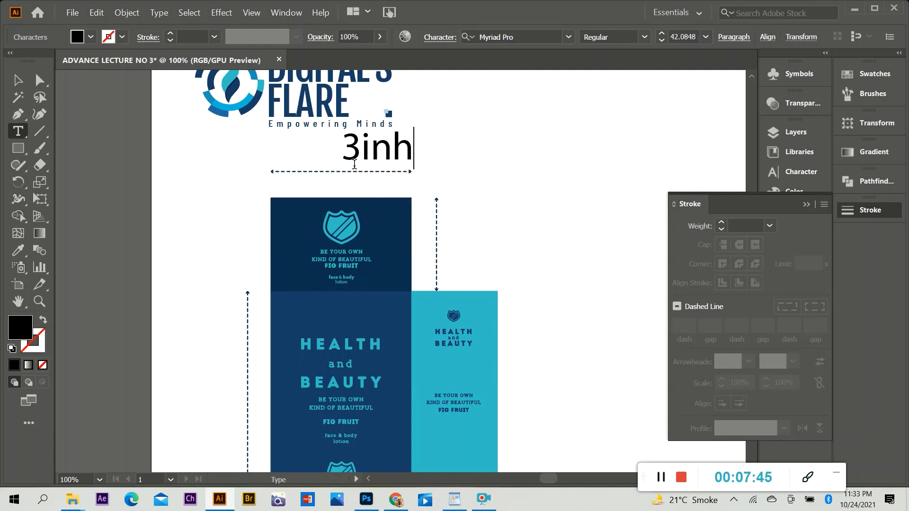
Scale the 3inh label down and centre it just above the horizontal dimension line.
{"action": "key", "text": "Escape"}
{"action": "left_click_drag", "start_coordinate": [415, 129], "coordinate": [346, 163]}
{"action": "left_click", "coordinate": [449, 165]}
{"action": "left_click", "coordinate": [467, 188]}
{"action": "scroll", "coordinate": [510, 208], "scroll_direction": "down", "scroll_amount": 1}
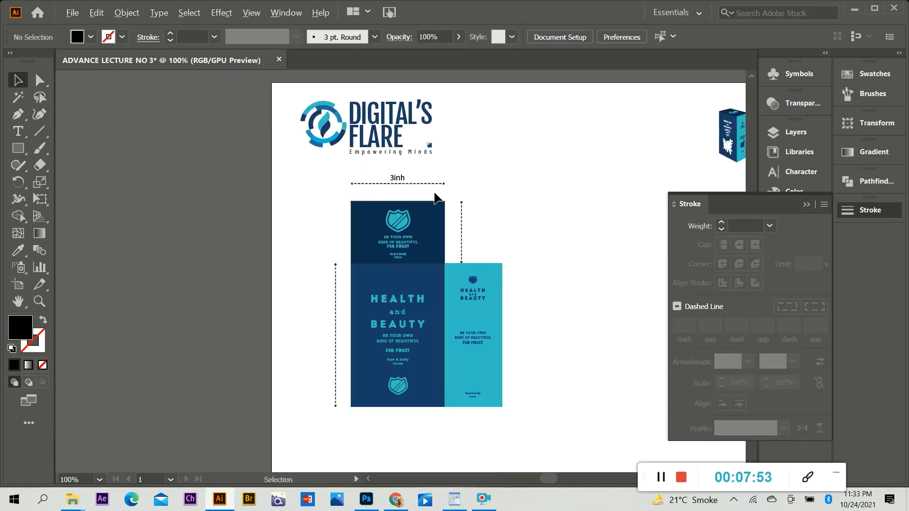
{"action": "scroll", "coordinate": [435, 197], "scroll_direction": "up", "scroll_amount": 2}
Duplicate the 3inh label to the left of the main panel's vertical dimension line and change the copy to "6inh".
{"action": "left_click", "coordinate": [384, 161]}
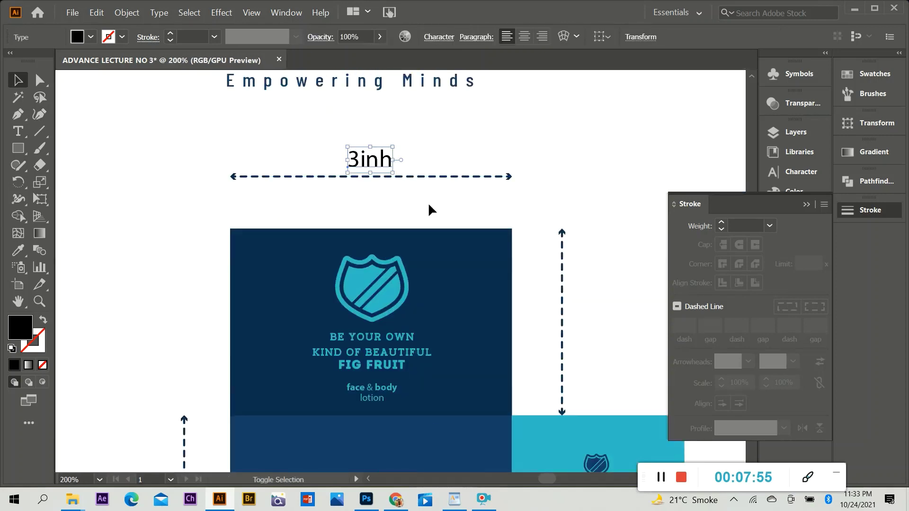
{"action": "scroll", "coordinate": [458, 192], "scroll_direction": "down", "scroll_amount": 2}
{"action": "left_click_drag", "start_coordinate": [416, 177], "coordinate": [305, 406]}
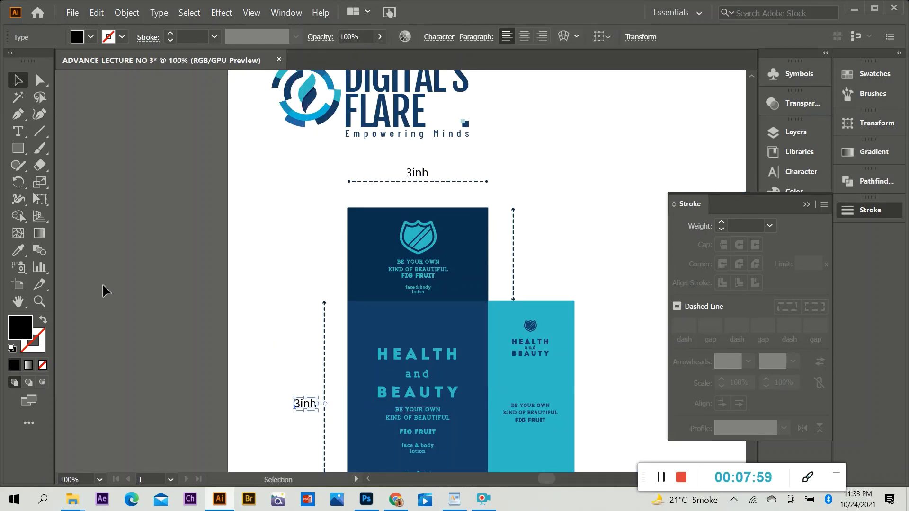
{"action": "left_click", "coordinate": [14, 133]}
{"action": "type", "text": "6"}
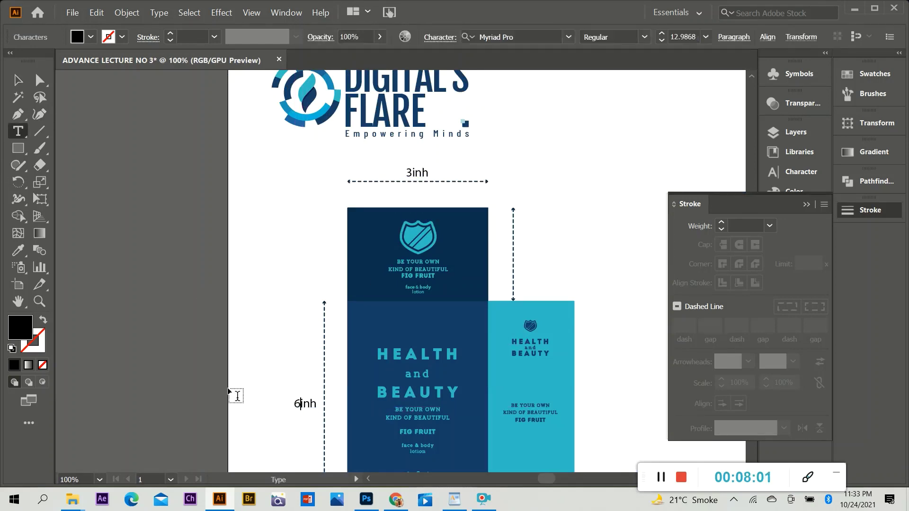
{"action": "left_click", "coordinate": [17, 81]}
{"action": "left_click", "coordinate": [82, 180]}
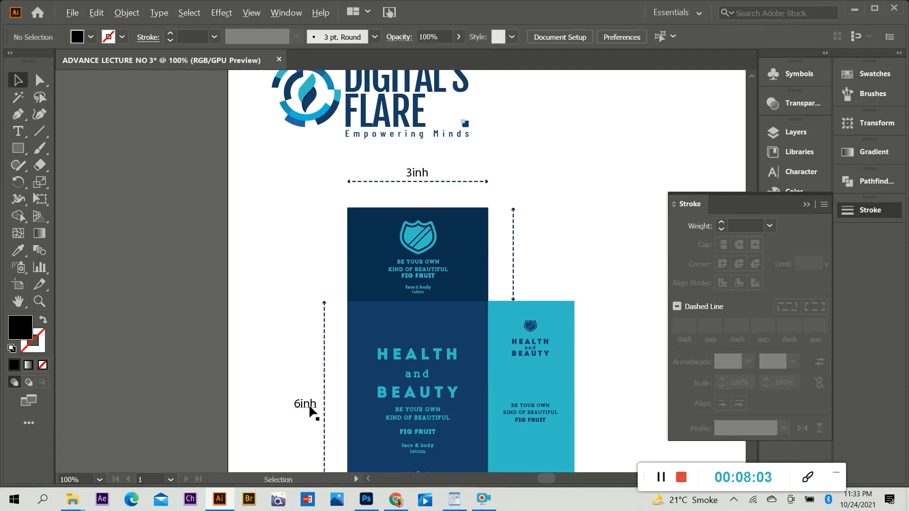
Duplicate the 6inh label to the right of the top panel's vertical dimension line and change the copy to "2.6 inh".
{"action": "left_click_drag", "start_coordinate": [310, 408], "coordinate": [534, 260]}
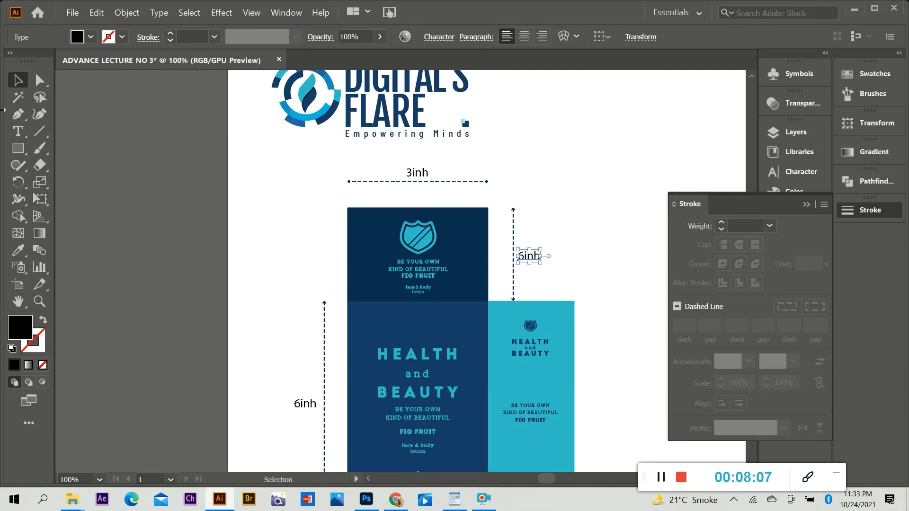
{"action": "left_click", "coordinate": [18, 131]}
{"action": "mouse_move", "coordinate": [517, 256]}
{"action": "left_mouse_down"}
{"action": "mouse_move", "coordinate": [537, 260]}
{"action": "mouse_move", "coordinate": [523, 256]}
{"action": "left_mouse_up"}
{"action": "type", "text": "2"}
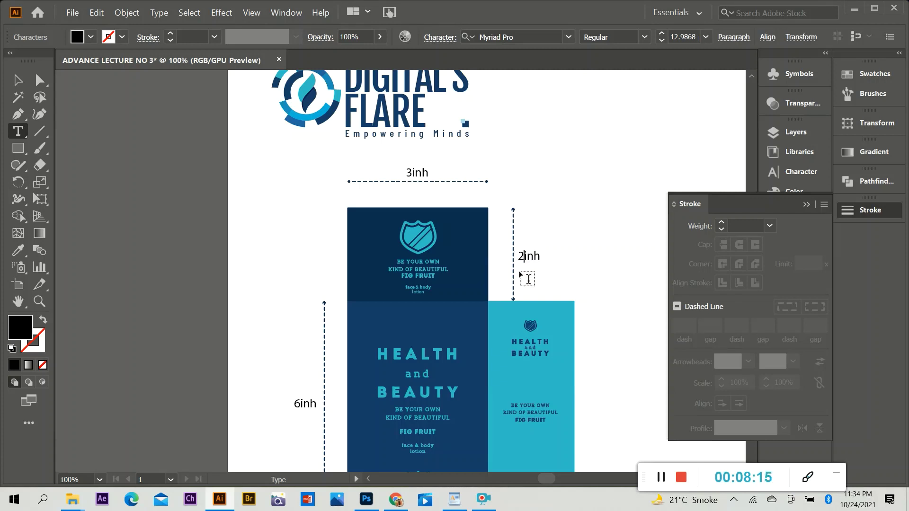
{"action": "type", "text": ".6"}
{"action": "key", "text": "Escape"}
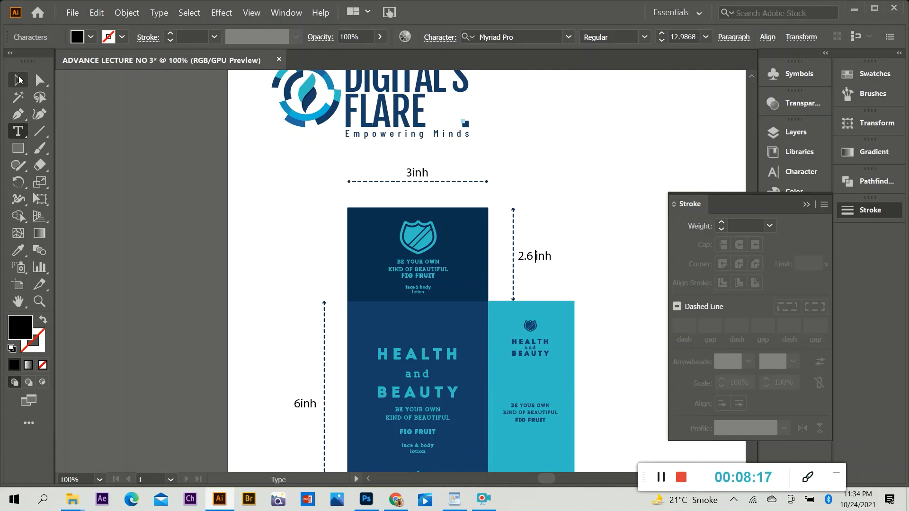
{"action": "left_click", "coordinate": [152, 288]}
{"action": "scroll", "coordinate": [415, 303], "scroll_direction": "down", "scroll_amount": 3}
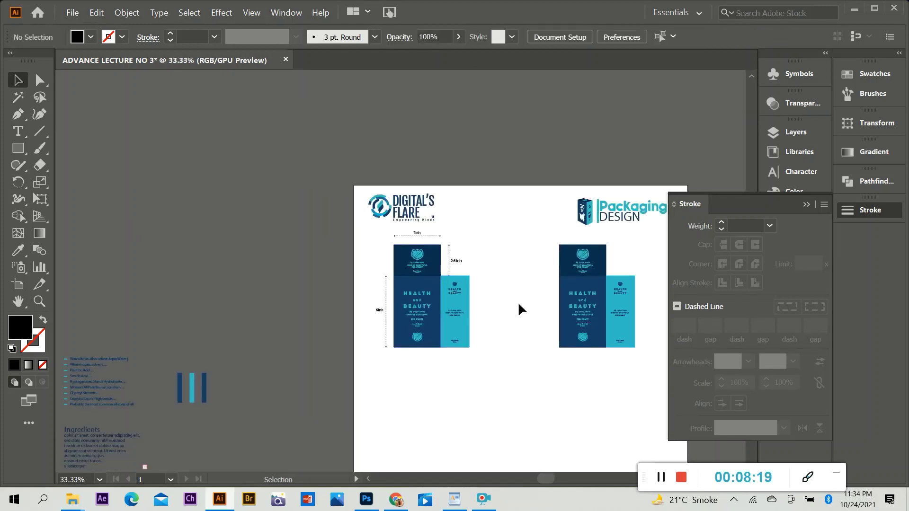
{"action": "scroll", "coordinate": [518, 306], "scroll_direction": "up", "scroll_amount": 2}
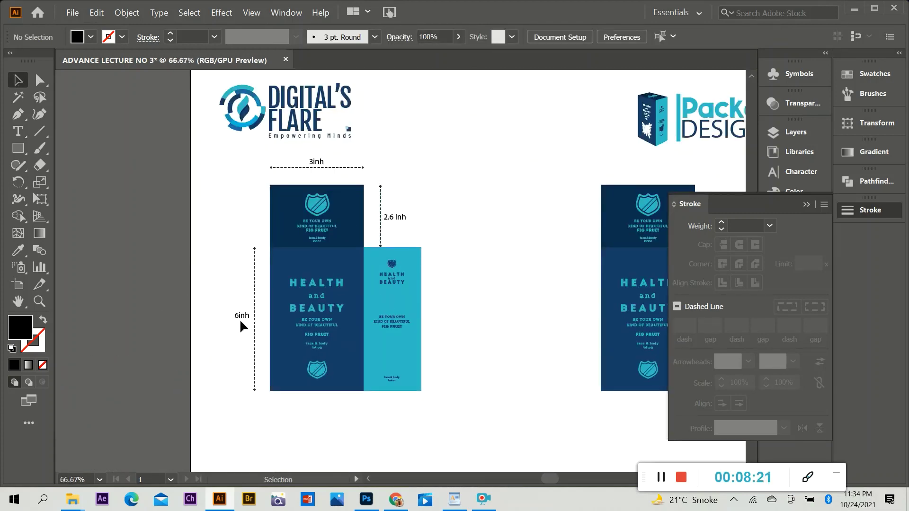
{"action": "scroll", "coordinate": [245, 317], "scroll_direction": "down", "scroll_amount": 1}
{"action": "left_click_drag", "start_coordinate": [250, 195], "coordinate": [370, 363]}
{"action": "left_click", "coordinate": [402, 281]}
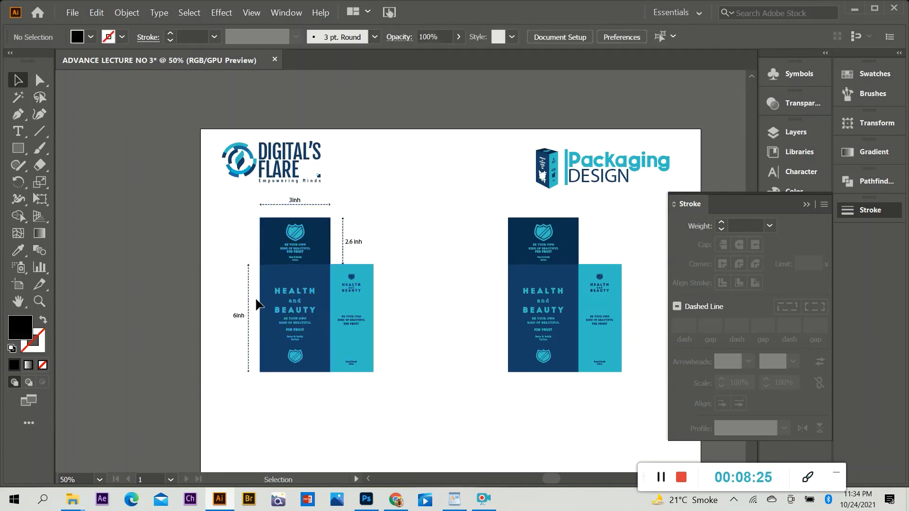
{"action": "scroll", "coordinate": [461, 246], "scroll_direction": "down", "scroll_amount": 1}
{"action": "scroll", "coordinate": [555, 263], "scroll_direction": "up", "scroll_amount": 2}
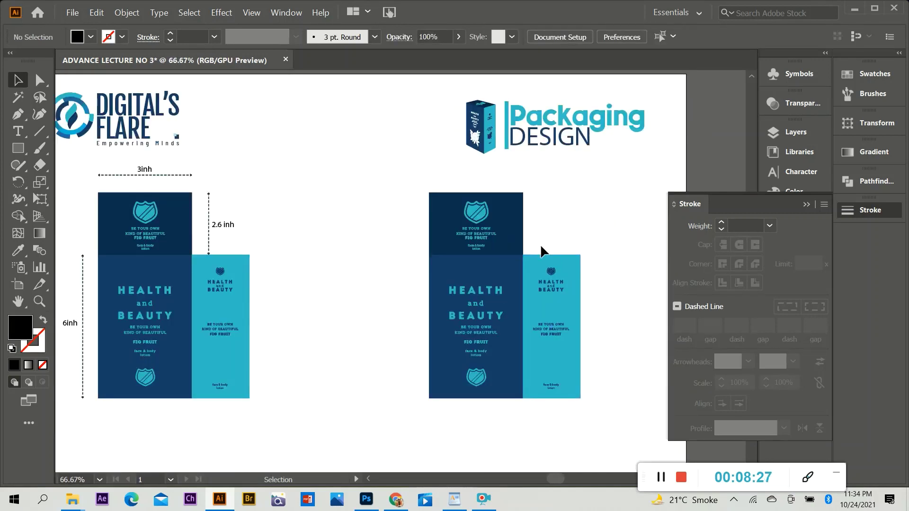
Try moving the shield logo on the duplicate layout's teal side panel, and undo the move.
{"action": "left_click_drag", "start_coordinate": [576, 392], "coordinate": [580, 392]}
{"action": "key", "text": "ctrl+shift+a"}
{"action": "left_click_drag", "start_coordinate": [553, 280], "coordinate": [563, 256]}
{"action": "key", "text": "ctrl+z"}
{"action": "key", "text": "ctrl+z"}
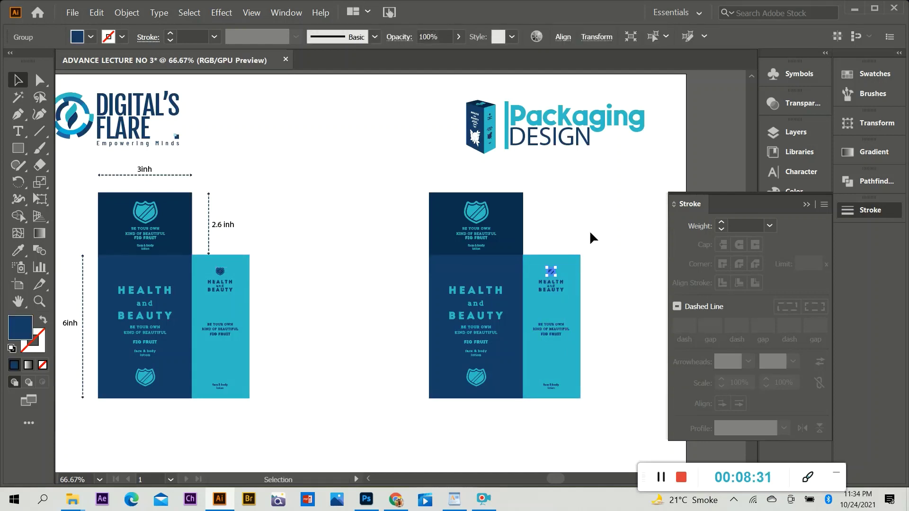
Group the duplicate layout's teal side panel with its artwork, test the group by moving it, and undo the move.
{"action": "left_click_drag", "start_coordinate": [545, 413], "coordinate": [546, 413]}
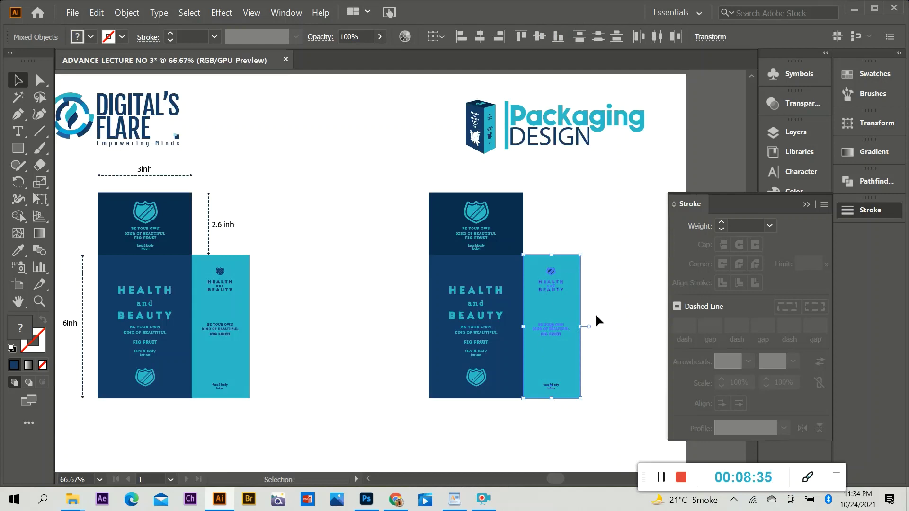
{"action": "key", "text": "a"}
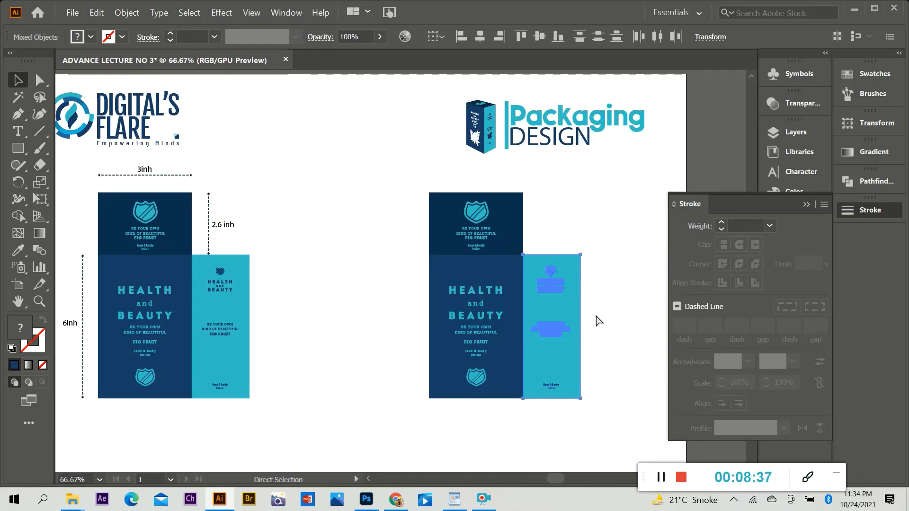
{"action": "left_click_drag", "start_coordinate": [571, 283], "coordinate": [587, 260]}
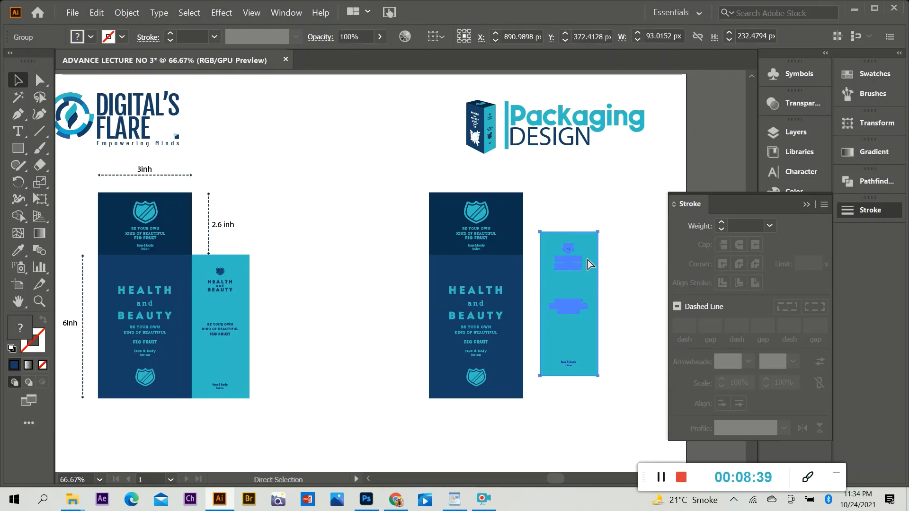
{"action": "key", "text": "ctrl+z"}
Group the duplicate layout's top panel with its artwork, and do the same for its main front panel.
{"action": "key", "text": "v"}
{"action": "left_click_drag", "start_coordinate": [394, 181], "coordinate": [530, 247]}
{"action": "key", "text": "a"}
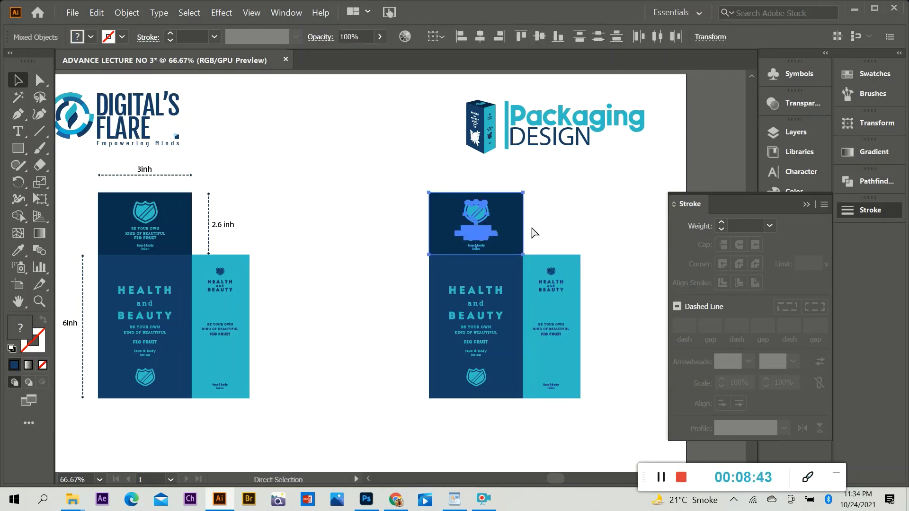
{"action": "key", "text": "v"}
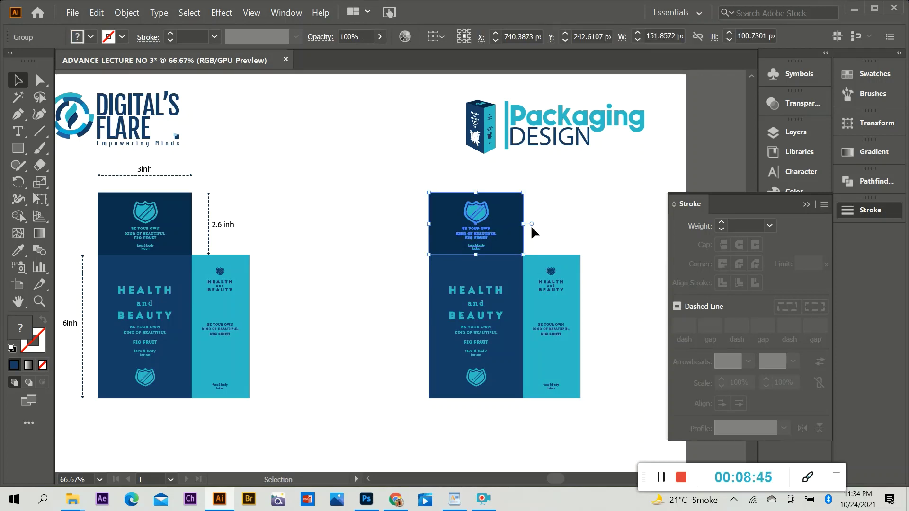
{"action": "left_click_drag", "start_coordinate": [487, 353], "coordinate": [507, 405]}
{"action": "key", "text": "a"}
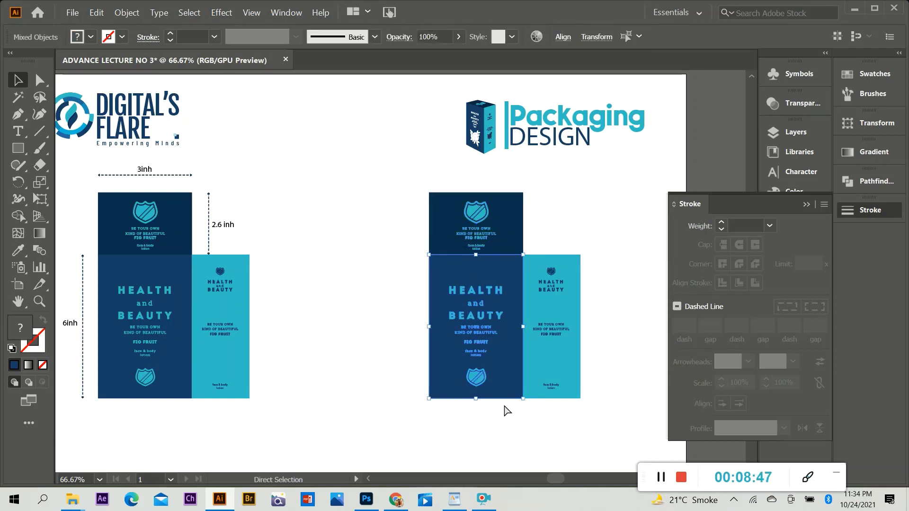
{"action": "key", "text": "v"}
Select all three panel groups of the duplicate layout and scale them down proportionally to roughly two thirds of their size.
{"action": "left_click_drag", "start_coordinate": [428, 186], "coordinate": [578, 378]}
{"action": "left_click_drag", "start_coordinate": [580, 193], "coordinate": [521, 273]}
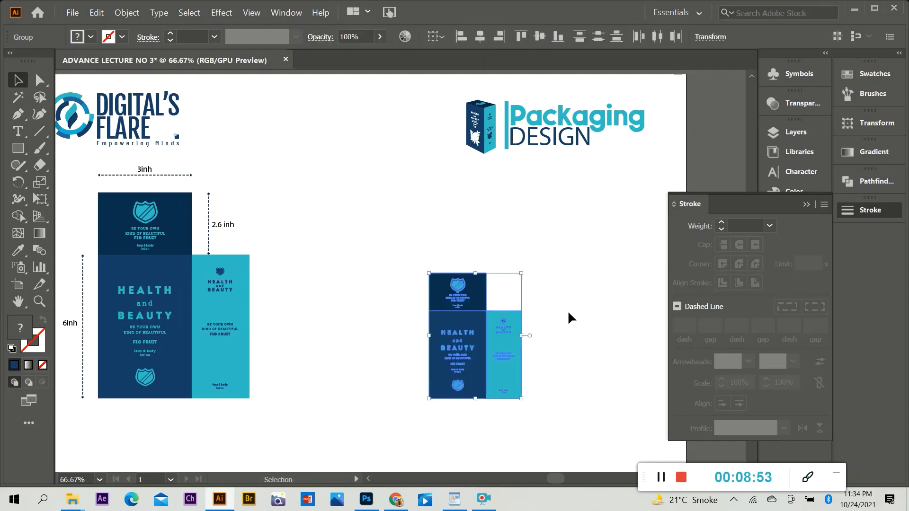
Deselect the scaled panels, show the two-point perspective grid, and lower its vertical extent to roughly half the default height.
{"action": "left_click", "coordinate": [568, 313]}
{"action": "scroll", "coordinate": [549, 313], "scroll_direction": "down", "scroll_amount": 1}
{"action": "scroll", "coordinate": [541, 319], "scroll_direction": "down", "scroll_amount": 3}
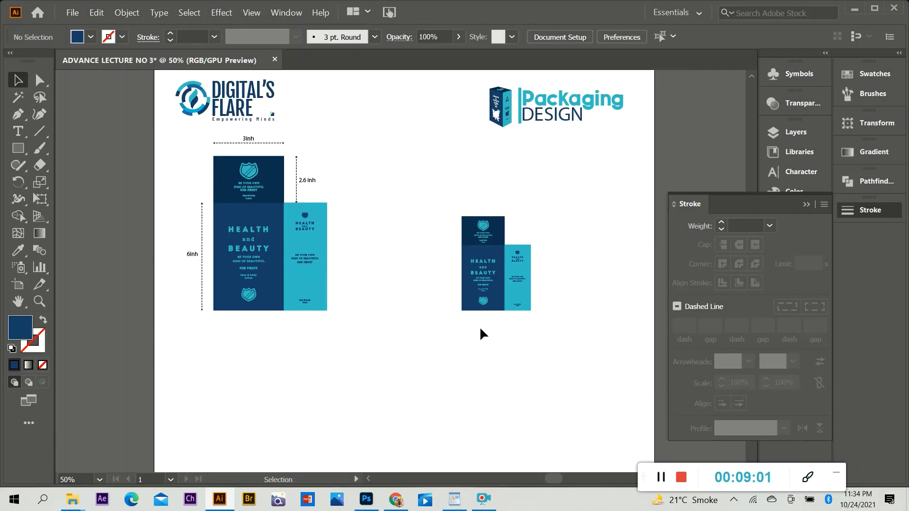
{"action": "left_click", "coordinate": [31, 218]}
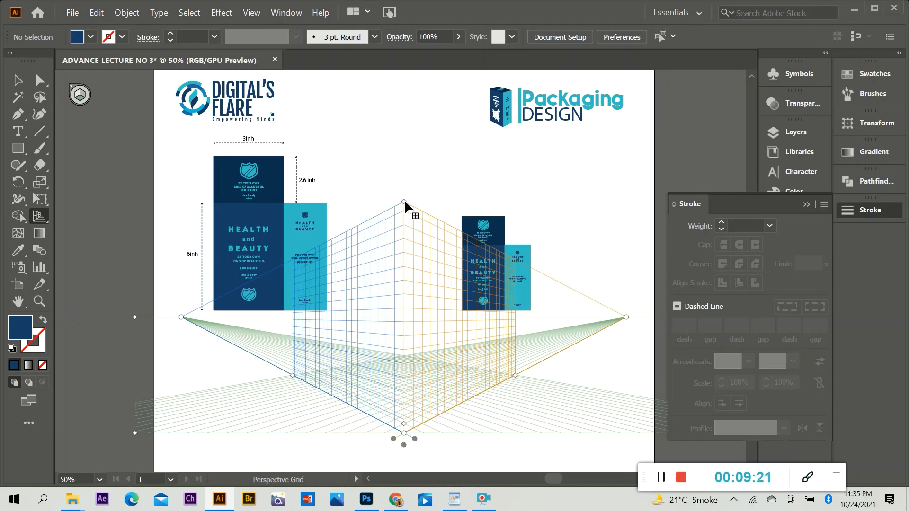
{"action": "left_click_drag", "start_coordinate": [404, 203], "coordinate": [414, 326]}
Fine-tune the perspective grid's vertical extent by moving its top corner slightly lower in small adjustments.
{"action": "scroll", "coordinate": [413, 325], "scroll_direction": "up", "scroll_amount": 1}
{"action": "scroll", "coordinate": [392, 339], "scroll_direction": "up", "scroll_amount": 8}
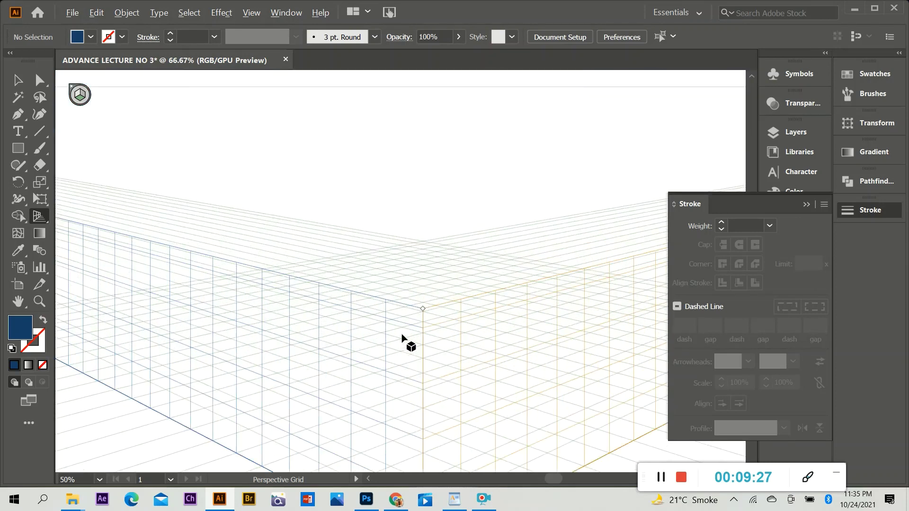
{"action": "scroll", "coordinate": [215, 301], "scroll_direction": "down", "scroll_amount": 1}
{"action": "scroll", "coordinate": [399, 237], "scroll_direction": "up", "scroll_amount": 2}
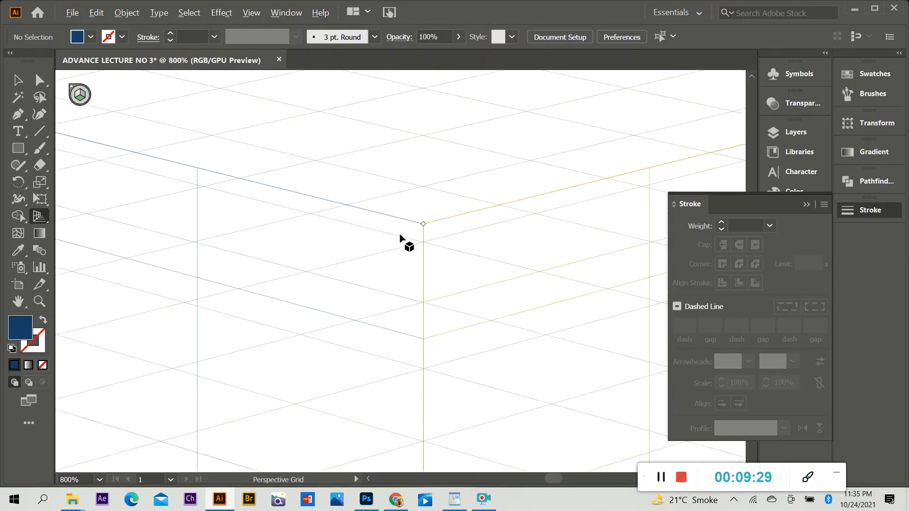
{"action": "left_click_drag", "start_coordinate": [427, 229], "coordinate": [425, 252]}
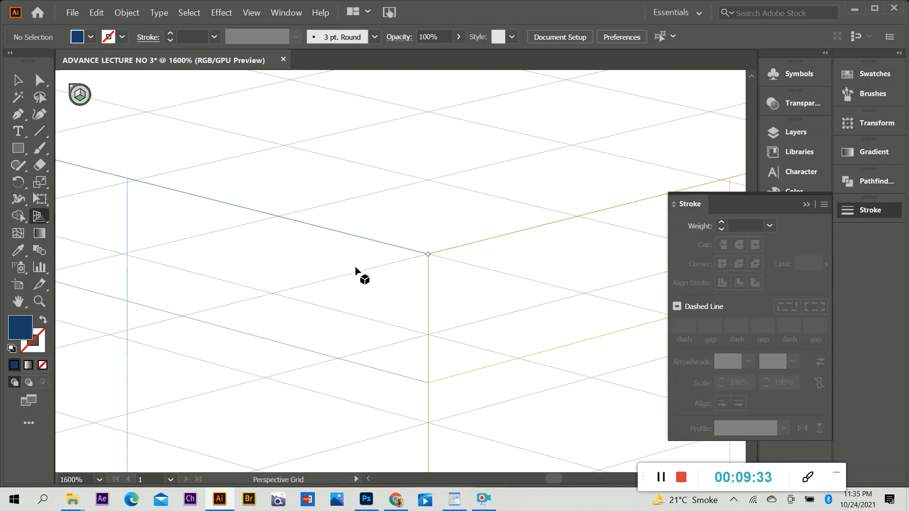
{"action": "scroll", "coordinate": [293, 274], "scroll_direction": "down", "scroll_amount": 4}
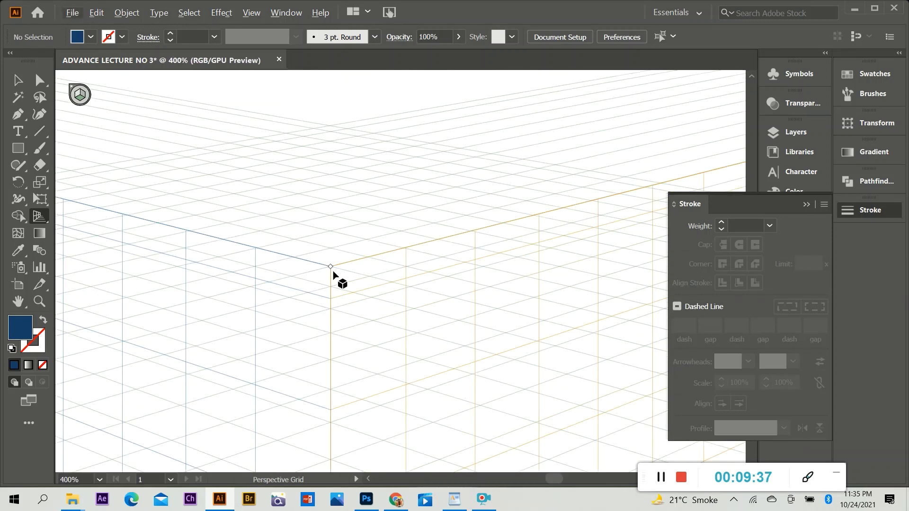
{"action": "scroll", "coordinate": [360, 282], "scroll_direction": "down", "scroll_amount": 3}
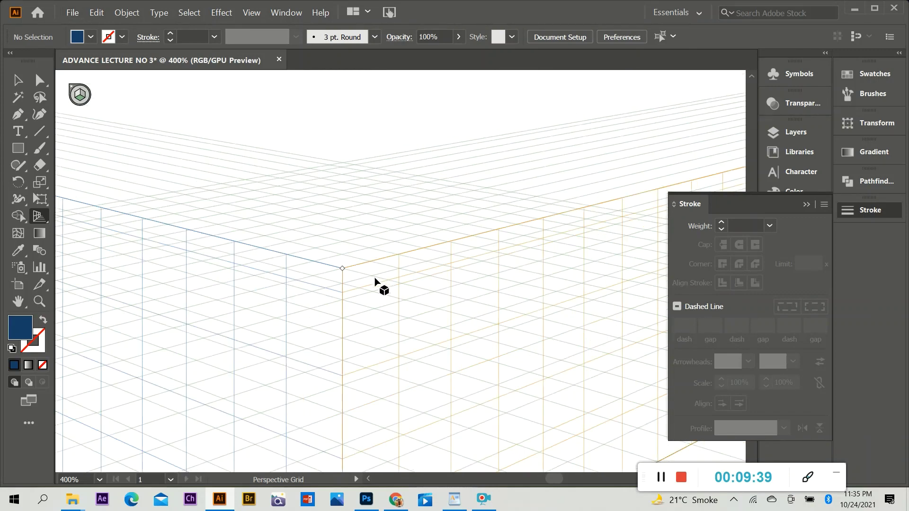
{"action": "scroll", "coordinate": [364, 284], "scroll_direction": "up", "scroll_amount": 4}
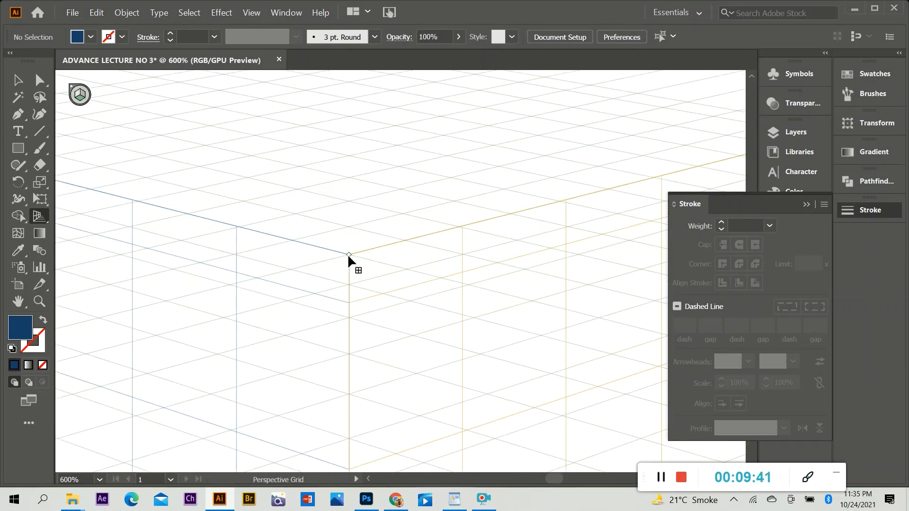
{"action": "left_click_drag", "start_coordinate": [348, 254], "coordinate": [351, 281]}
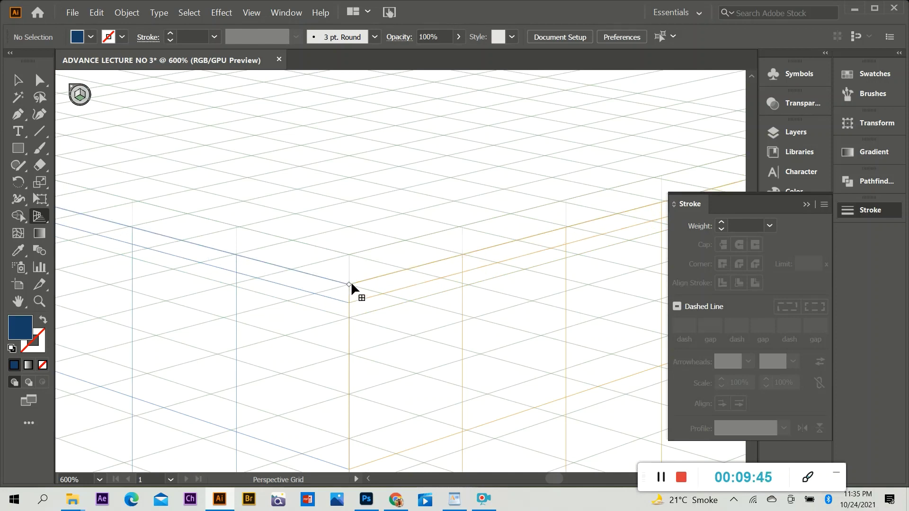
{"action": "scroll", "coordinate": [365, 280], "scroll_direction": "down", "scroll_amount": 4}
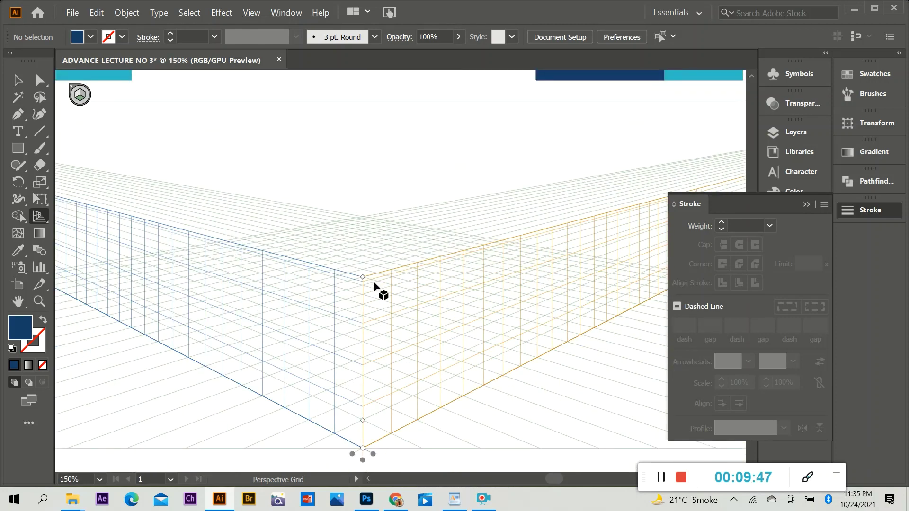
{"action": "scroll", "coordinate": [371, 287], "scroll_direction": "down", "scroll_amount": 1}
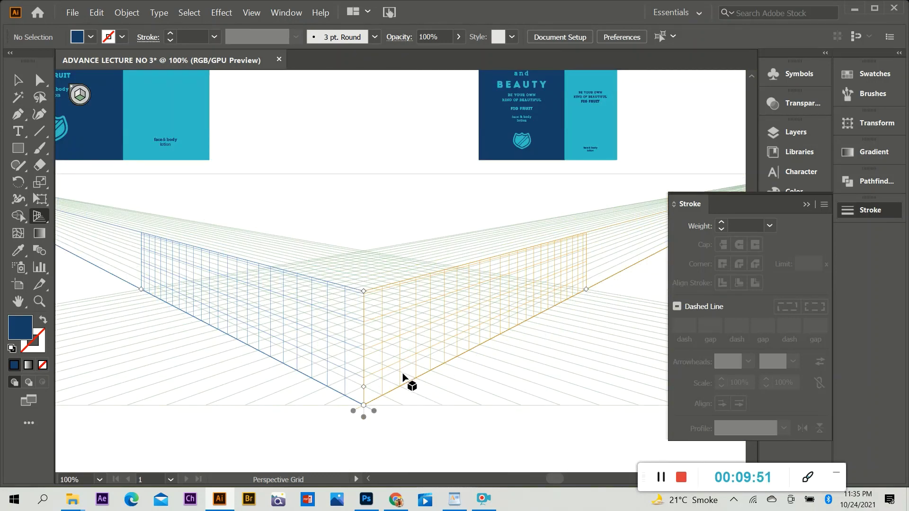
{"action": "scroll", "coordinate": [353, 336], "scroll_direction": "up", "scroll_amount": 2}
{"action": "scroll", "coordinate": [339, 305], "scroll_direction": "down", "scroll_amount": 1}
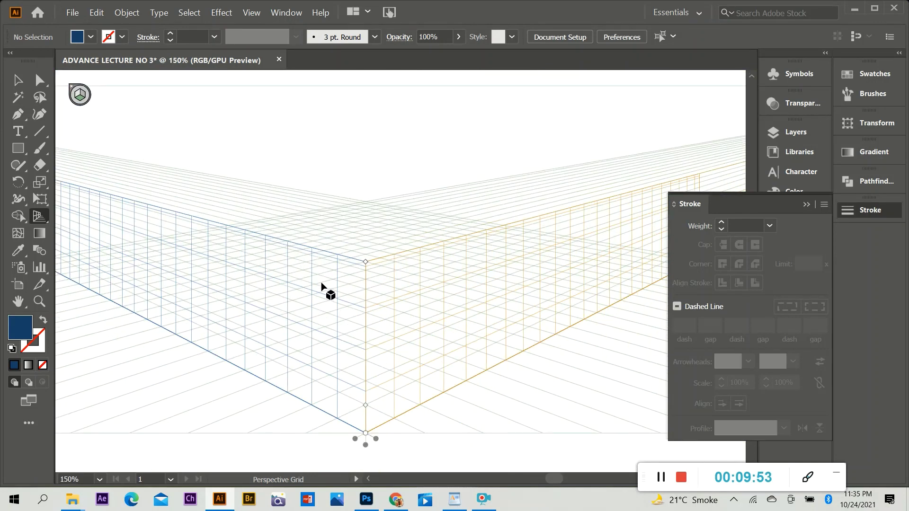
{"action": "scroll", "coordinate": [360, 305], "scroll_direction": "up", "scroll_amount": 4}
{"action": "scroll", "coordinate": [404, 330], "scroll_direction": "down", "scroll_amount": 1}
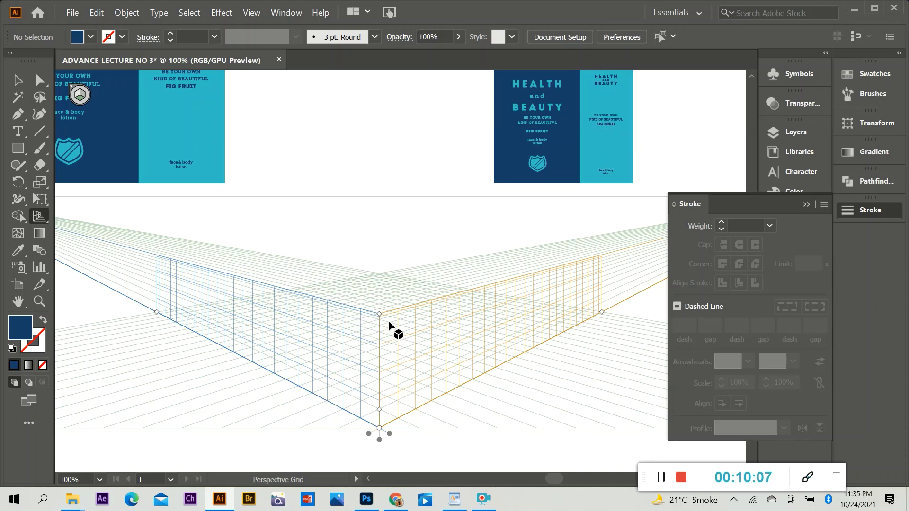
{"action": "scroll", "coordinate": [566, 141], "scroll_direction": "up", "scroll_amount": 3}
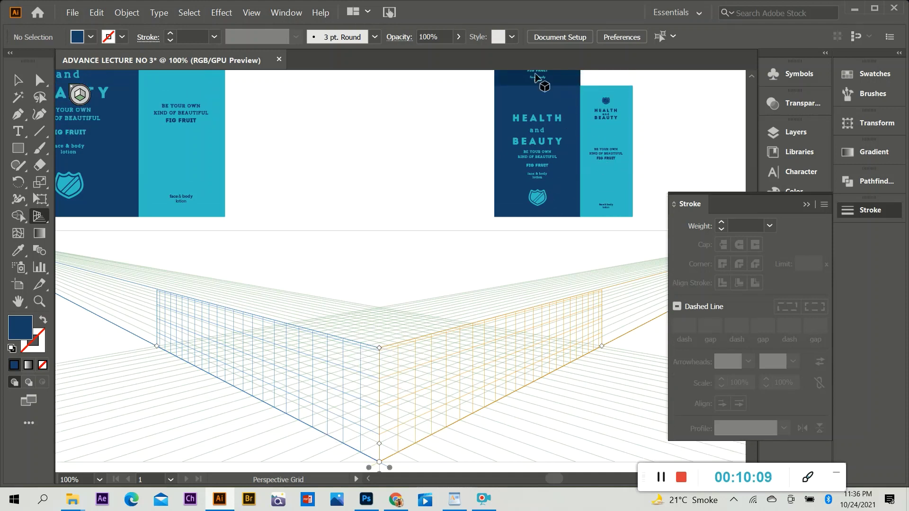
{"action": "scroll", "coordinate": [398, 317], "scroll_direction": "down", "scroll_amount": 1}
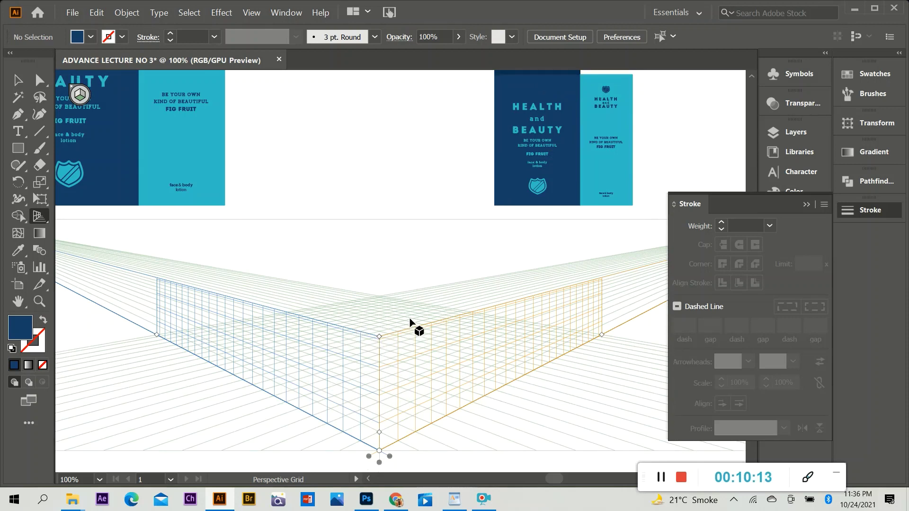
Using Perspective Selection, place the duplicate layout's front panel on the left grid plane, flush with the central vertical edge.
{"action": "left_click", "coordinate": [38, 218]}
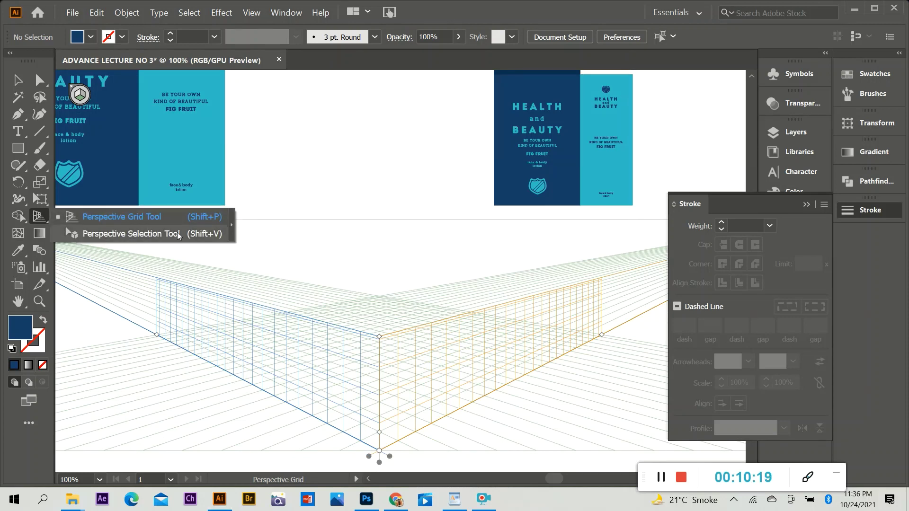
{"action": "left_click", "coordinate": [38, 219]}
{"action": "left_click", "coordinate": [131, 234]}
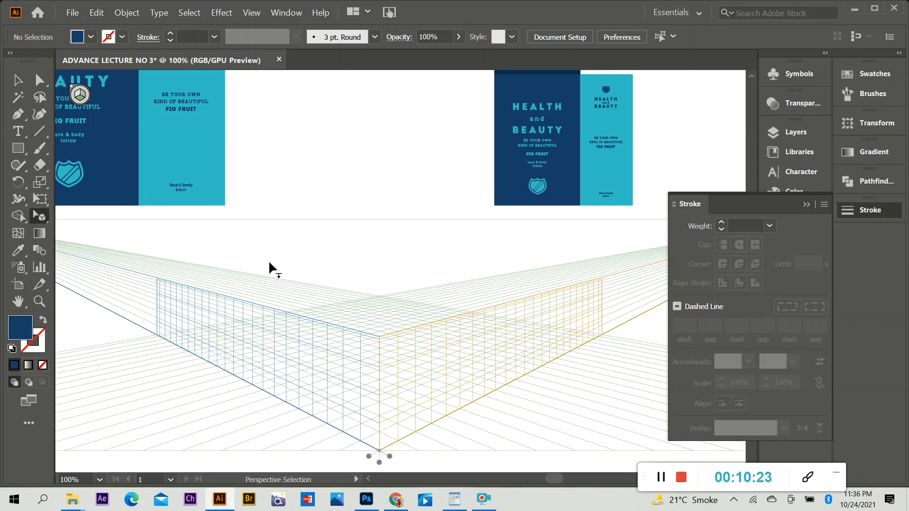
{"action": "key", "text": "ctrl+minus"}
{"action": "key", "text": "ctrl+minus"}
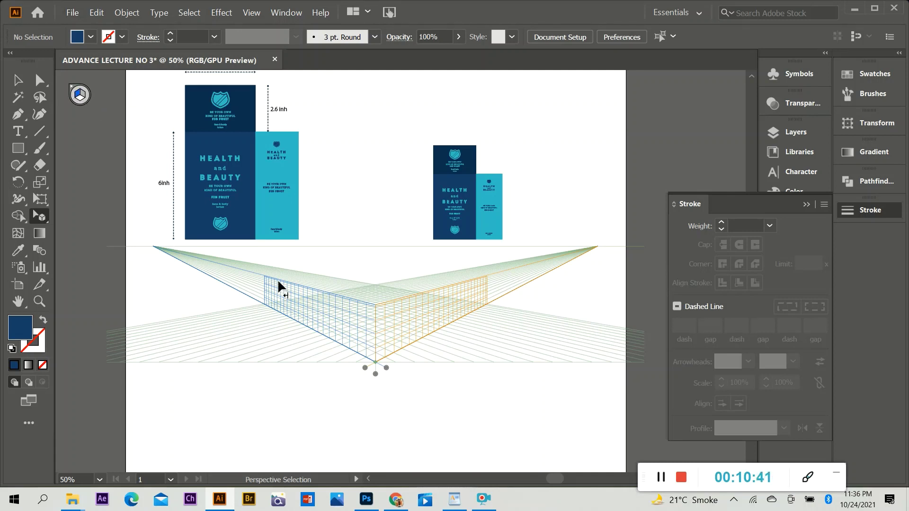
{"action": "scroll", "coordinate": [402, 236], "scroll_direction": "down", "scroll_amount": 1}
{"action": "scroll", "coordinate": [404, 263], "scroll_direction": "up", "scroll_amount": 2, "text": "alt"}
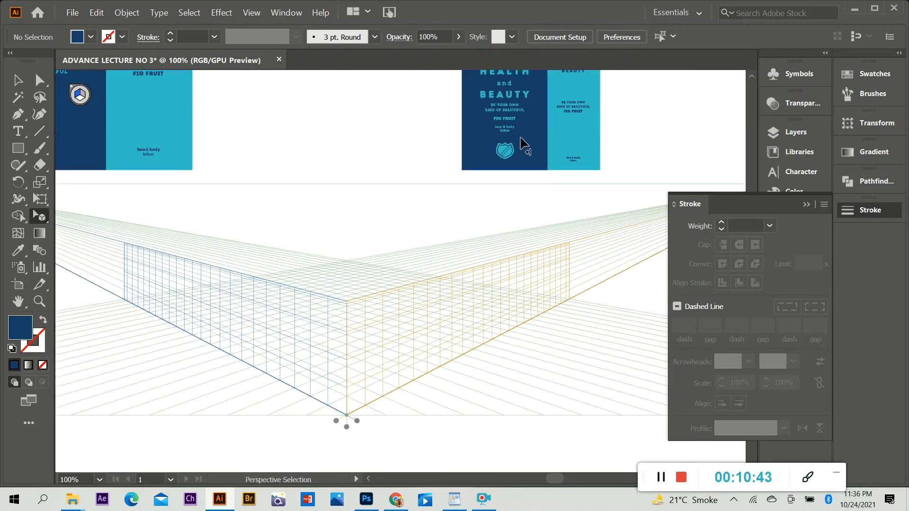
{"action": "scroll", "coordinate": [539, 163], "scroll_direction": "down", "scroll_amount": 1, "text": "alt"}
{"action": "mouse_move", "coordinate": [525, 127]}
{"action": "left_mouse_down"}
{"action": "mouse_move", "coordinate": [472, 193]}
{"action": "mouse_move", "coordinate": [405, 244]}
{"action": "mouse_move", "coordinate": [390, 264]}
{"action": "mouse_move", "coordinate": [396, 278]}
{"action": "left_mouse_up"}
Reduce the front panel's height in perspective so its top edge meets the top of the left grid plane.
{"action": "scroll", "coordinate": [392, 259], "scroll_direction": "up", "scroll_amount": 4, "text": "alt"}
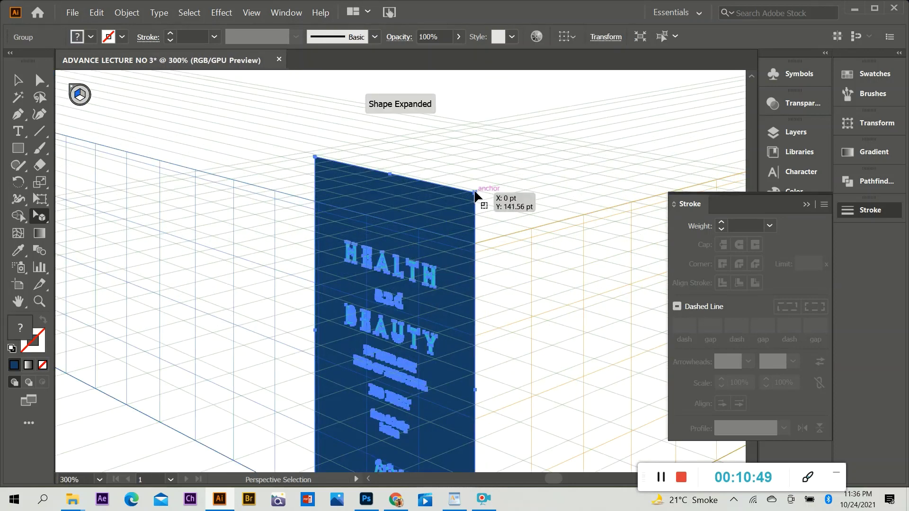
{"action": "left_click_drag", "start_coordinate": [475, 193], "coordinate": [475, 245]}
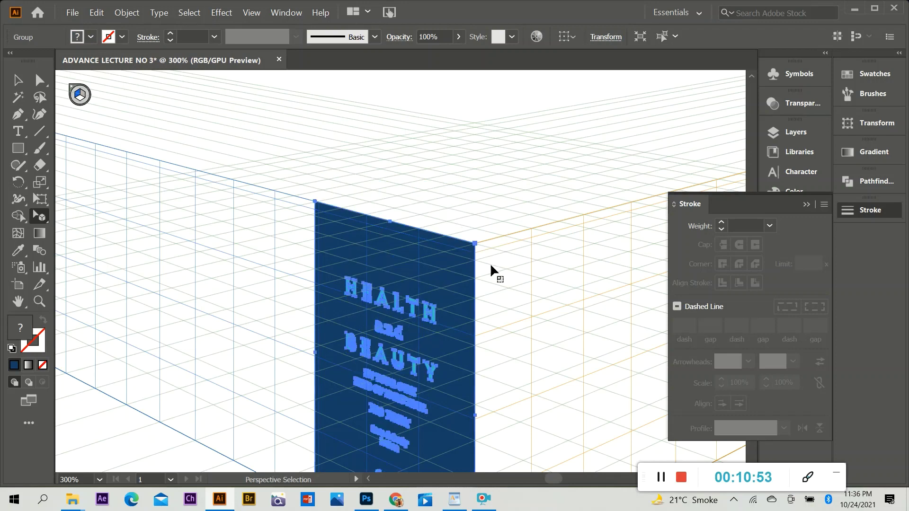
{"action": "scroll", "coordinate": [407, 212], "scroll_direction": "down", "scroll_amount": 1, "text": "alt"}
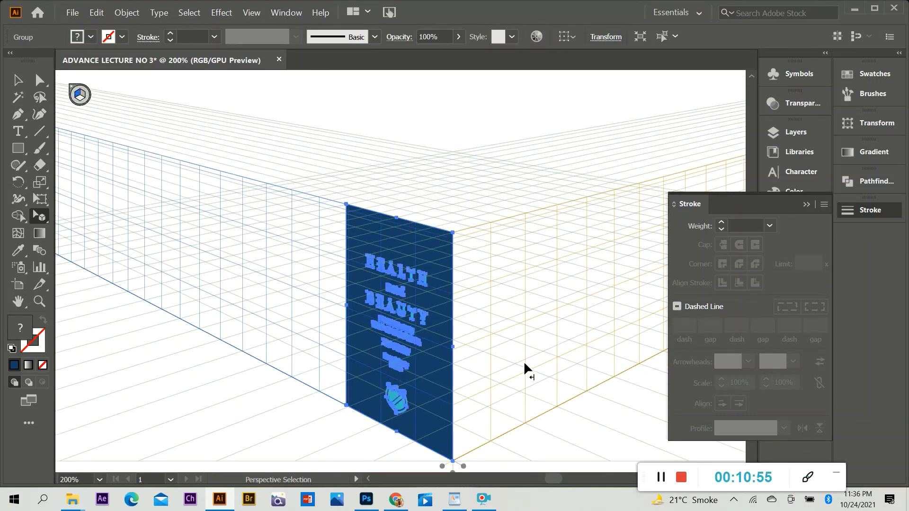
{"action": "scroll", "coordinate": [453, 317], "scroll_direction": "down", "scroll_amount": 3, "text": "alt"}
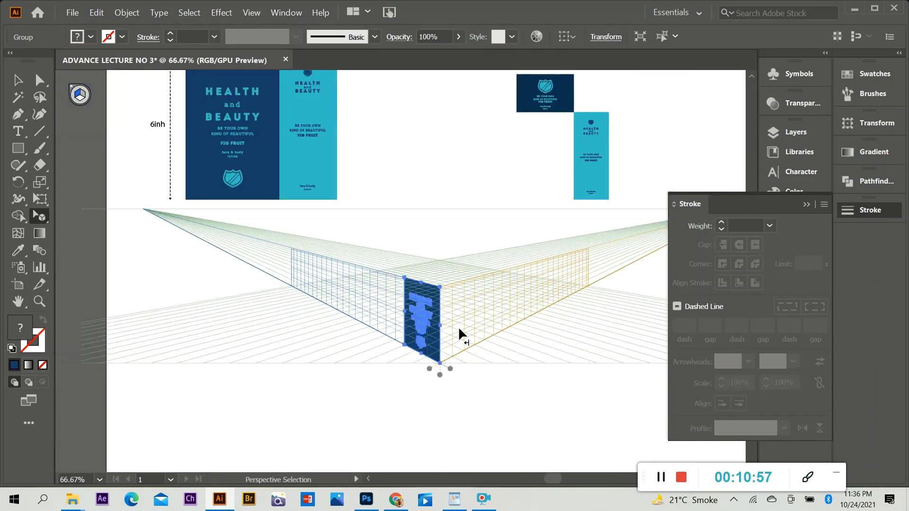
Place the duplicate layout's teal side panel on the right grid plane beside the front panel, and reduce its height to match.
{"action": "scroll", "coordinate": [459, 335], "scroll_direction": "up", "scroll_amount": 1, "text": "alt"}
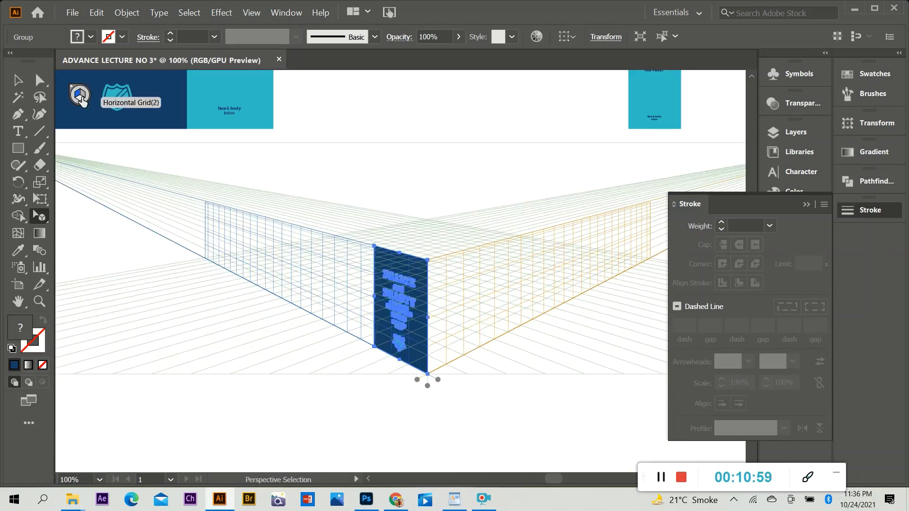
{"action": "left_click", "coordinate": [429, 213]}
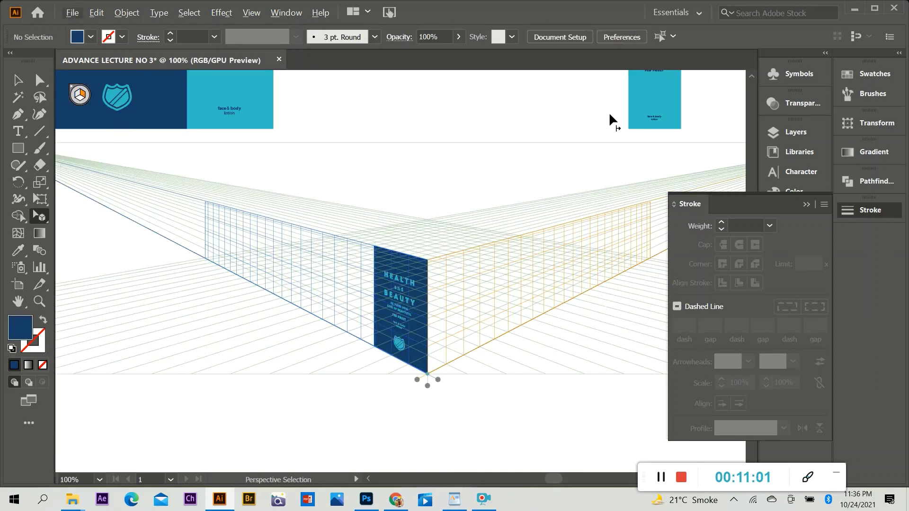
{"action": "left_click_drag", "start_coordinate": [626, 111], "coordinate": [437, 320]}
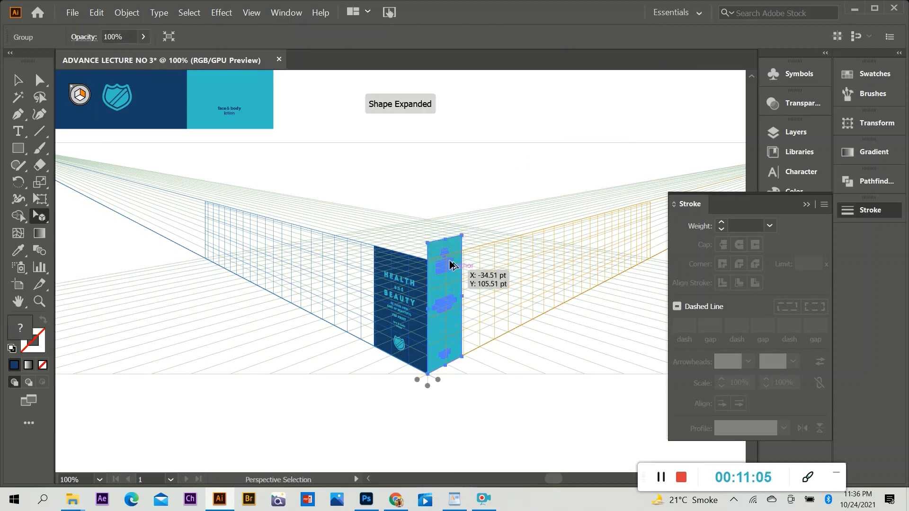
{"action": "scroll", "coordinate": [455, 251], "scroll_direction": "up", "scroll_amount": 4, "text": "alt"}
{"action": "left_click_drag", "start_coordinate": [481, 183], "coordinate": [489, 240]}
{"action": "scroll", "coordinate": [391, 228], "scroll_direction": "down", "scroll_amount": 3, "text": "alt"}
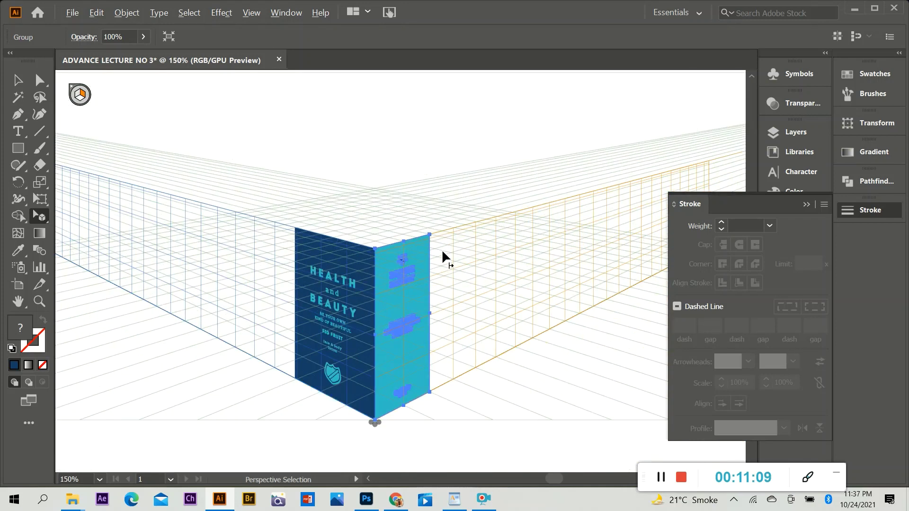
Activate the horizontal grid plane and place the duplicate layout's small top panel over the upper end of the box.
{"action": "scroll", "coordinate": [478, 289], "scroll_direction": "down", "scroll_amount": 1, "text": "alt"}
{"action": "scroll", "coordinate": [412, 291], "scroll_direction": "up", "scroll_amount": 2}
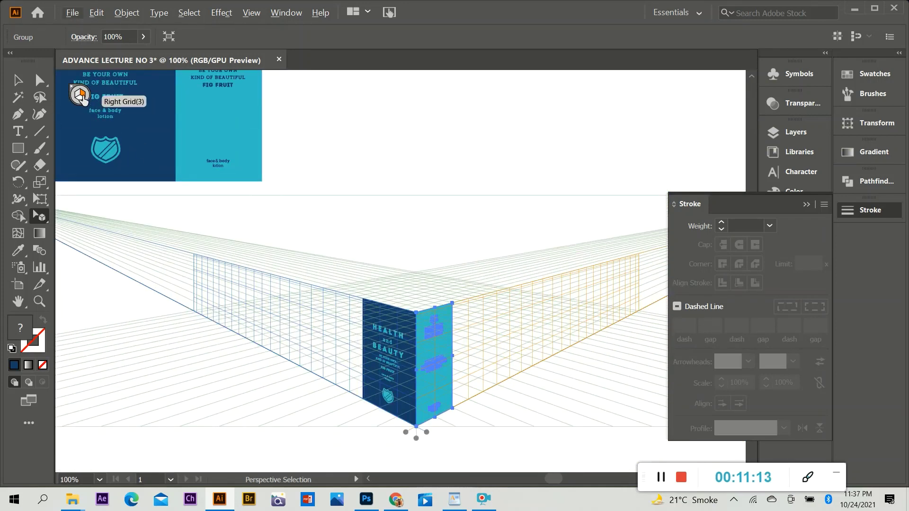
{"action": "left_click", "coordinate": [80, 98]}
{"action": "scroll", "coordinate": [293, 237], "scroll_direction": "down", "scroll_amount": 1, "text": "alt"}
{"action": "scroll", "coordinate": [402, 189], "scroll_direction": "up", "scroll_amount": 1}
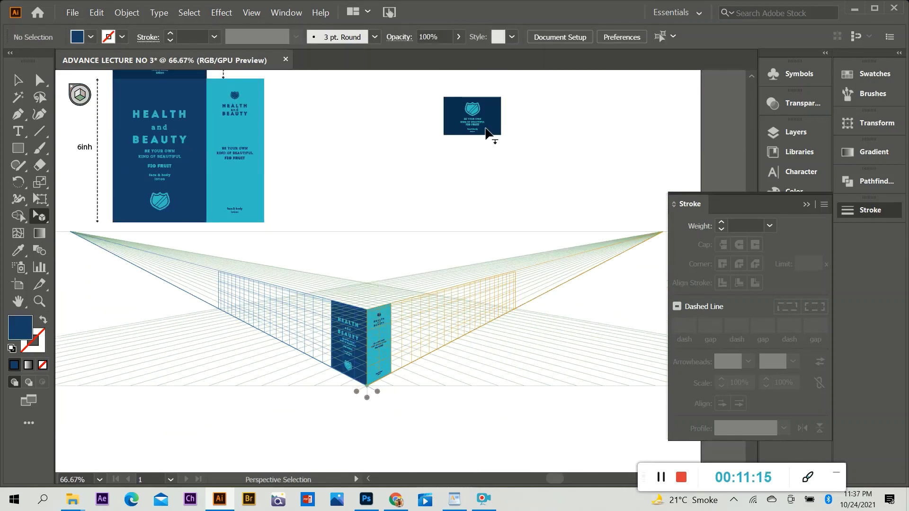
{"action": "left_click_drag", "start_coordinate": [373, 296], "coordinate": [367, 308]}
{"action": "scroll", "coordinate": [367, 309], "scroll_direction": "up", "scroll_amount": 5, "text": "alt"}
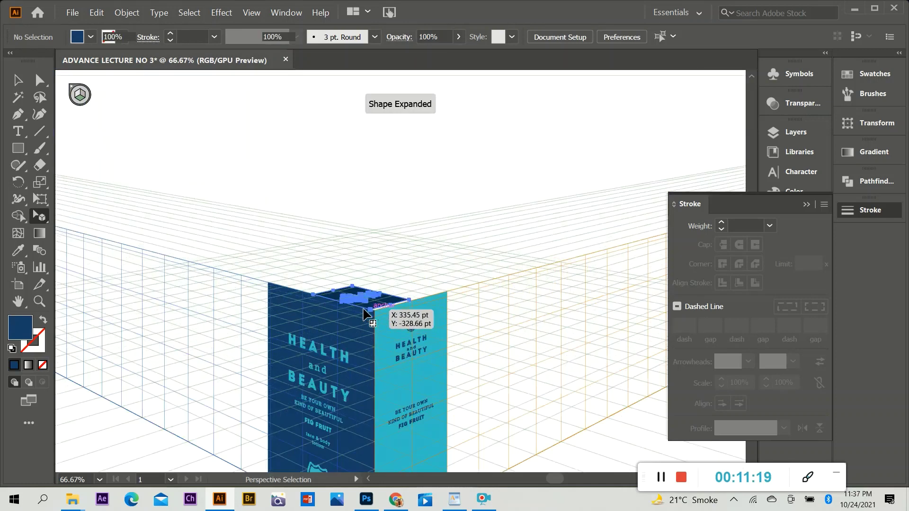
Align the top panel with the box's front corner and stretch it to the outer edges of the front and side panels.
{"action": "scroll", "coordinate": [391, 315], "scroll_direction": "up", "scroll_amount": 2, "text": "alt"}
{"action": "left_click_drag", "start_coordinate": [371, 284], "coordinate": [382, 292]}
{"action": "scroll", "coordinate": [382, 293], "scroll_direction": "down", "scroll_amount": 1, "text": "alt"}
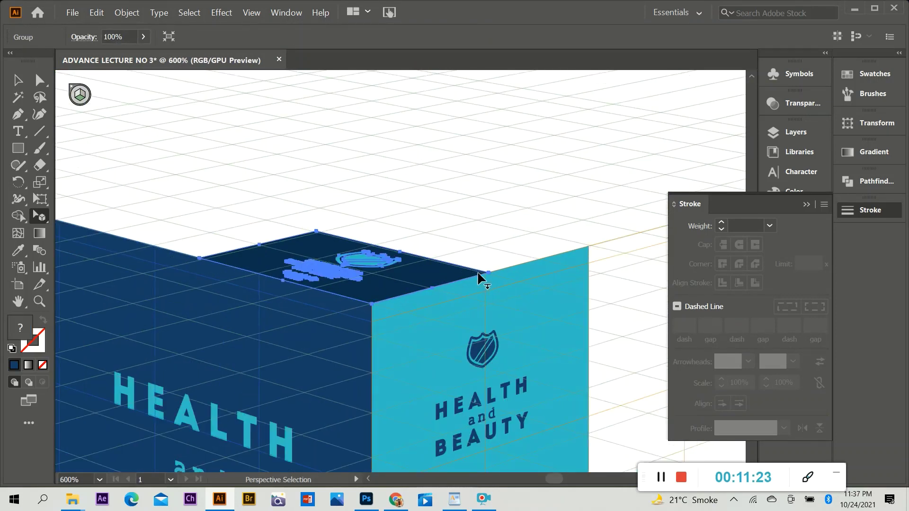
{"action": "left_click_drag", "start_coordinate": [479, 278], "coordinate": [590, 247]}
{"action": "scroll", "coordinate": [534, 301], "scroll_direction": "down", "scroll_amount": 2, "text": "alt"}
{"action": "left_click_drag", "start_coordinate": [364, 282], "coordinate": [293, 261]}
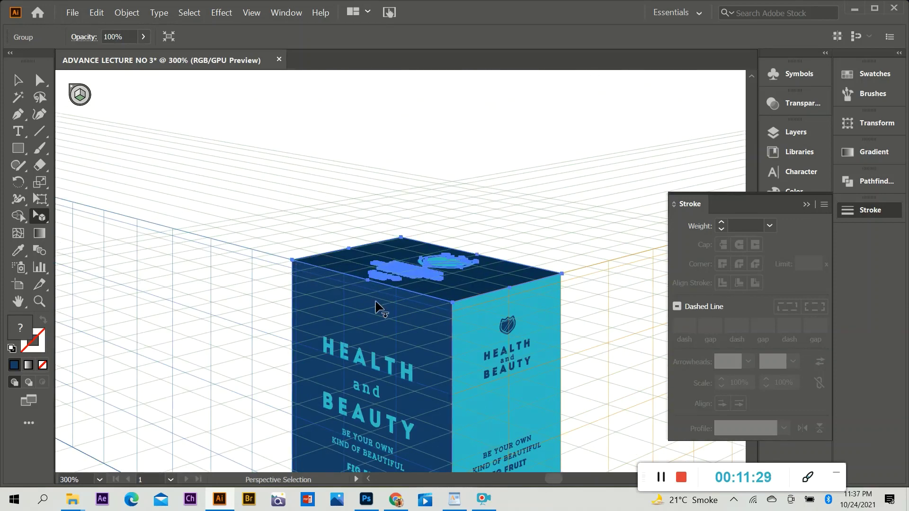
Examine the top panel's corner alignment, deselect it, and view the assembled box on the perspective grid.
{"action": "scroll", "coordinate": [453, 303], "scroll_direction": "up", "scroll_amount": 4, "text": "alt"}
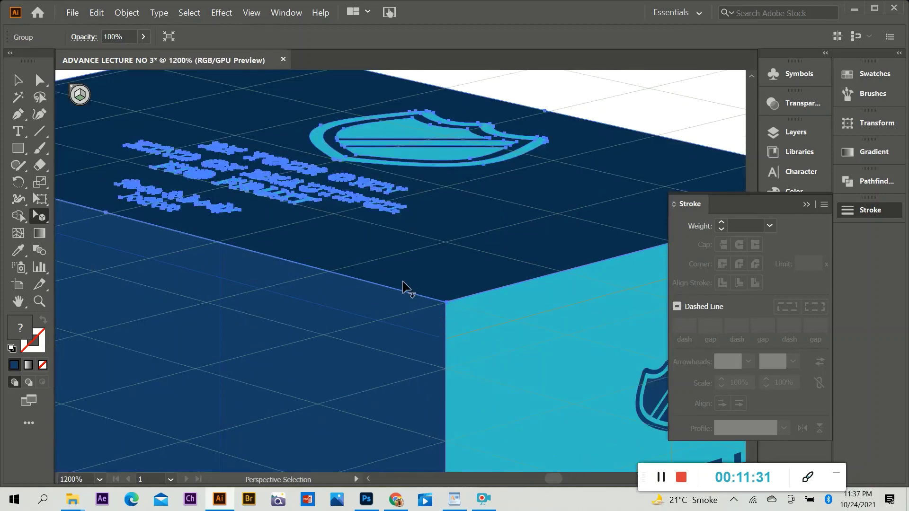
{"action": "scroll", "coordinate": [406, 288], "scroll_direction": "down", "scroll_amount": 3, "text": "alt"}
{"action": "left_click", "coordinate": [18, 80]}
{"action": "left_click", "coordinate": [440, 166]}
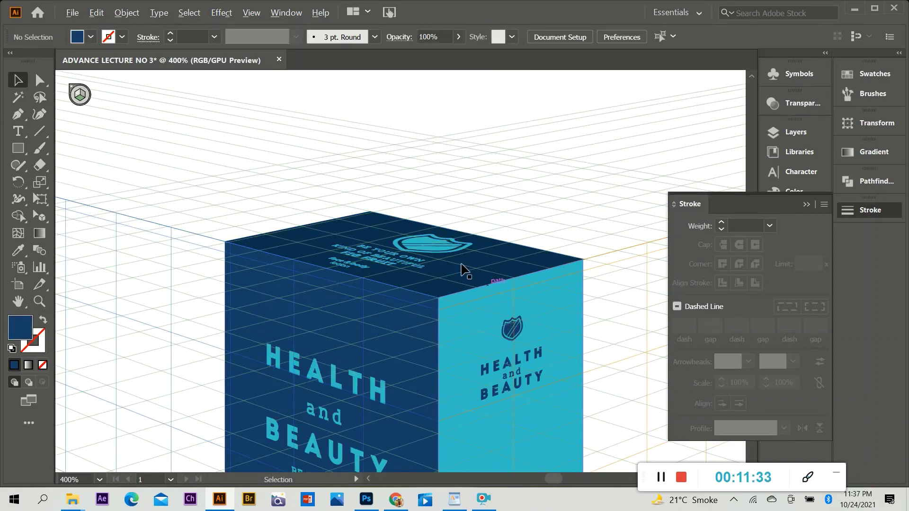
{"action": "scroll", "coordinate": [479, 272], "scroll_direction": "down", "scroll_amount": 2, "text": "alt"}
{"action": "scroll", "coordinate": [438, 254], "scroll_direction": "down", "scroll_amount": 1}
{"action": "scroll", "coordinate": [438, 251], "scroll_direction": "down", "scroll_amount": 1, "text": "alt"}
{"action": "scroll", "coordinate": [444, 252], "scroll_direction": "down", "scroll_amount": 1}
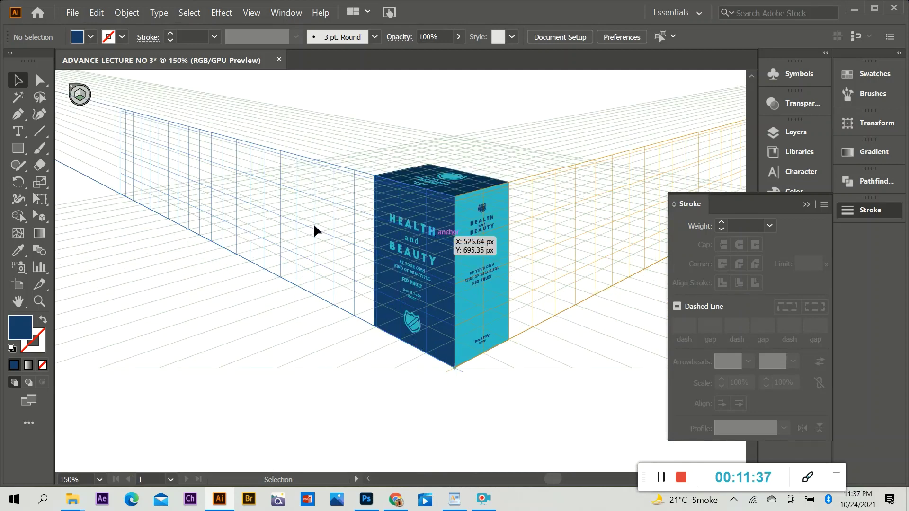
Hide the perspective grid around the assembled 3D box and return to the Selection tool.
{"action": "scroll", "coordinate": [329, 251], "scroll_direction": "down", "scroll_amount": 2, "text": "alt"}
{"action": "scroll", "coordinate": [319, 271], "scroll_direction": "up", "scroll_amount": 1, "text": "alt"}
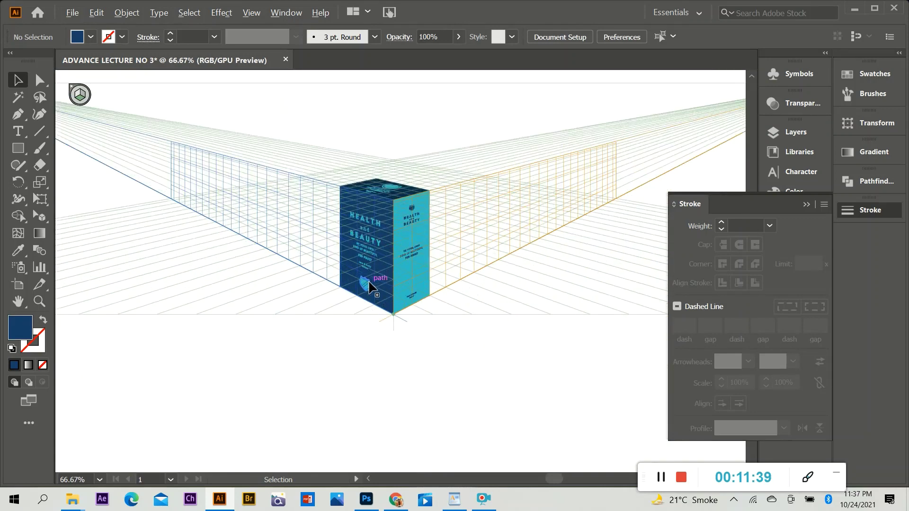
{"action": "scroll", "coordinate": [392, 259], "scroll_direction": "down", "scroll_amount": 1, "text": "alt"}
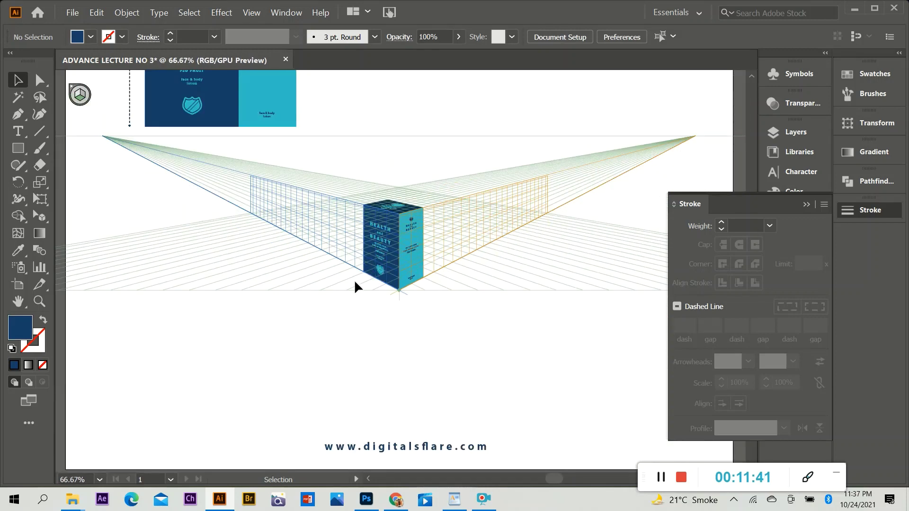
{"action": "scroll", "coordinate": [397, 248], "scroll_direction": "up", "scroll_amount": 1}
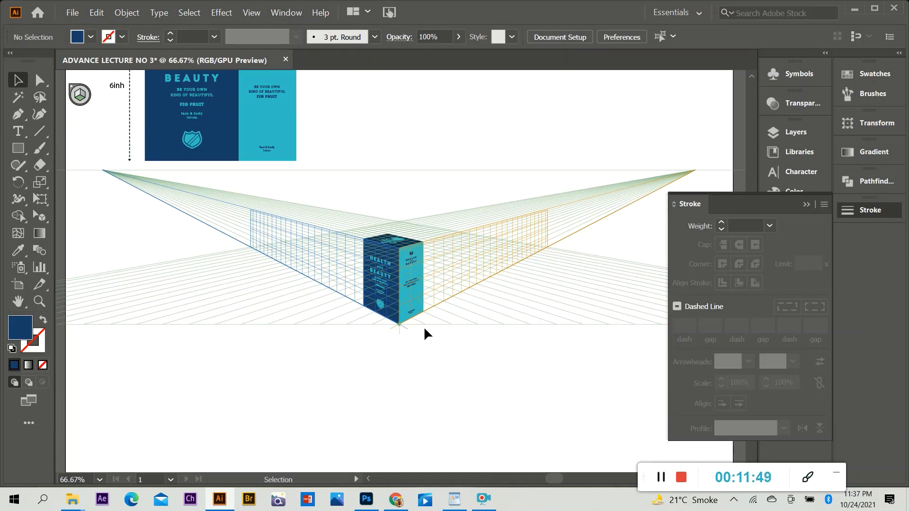
{"action": "scroll", "coordinate": [361, 305], "scroll_direction": "down", "scroll_amount": 1}
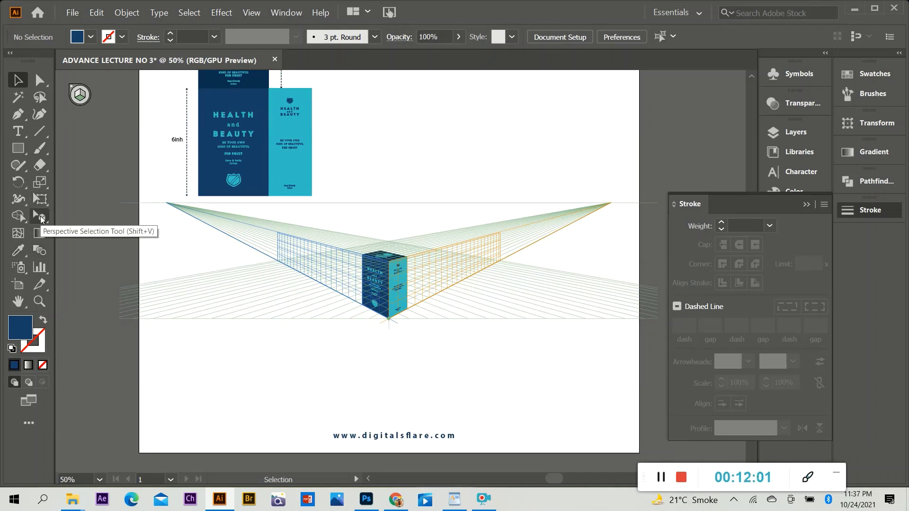
{"action": "left_click", "coordinate": [41, 219]}
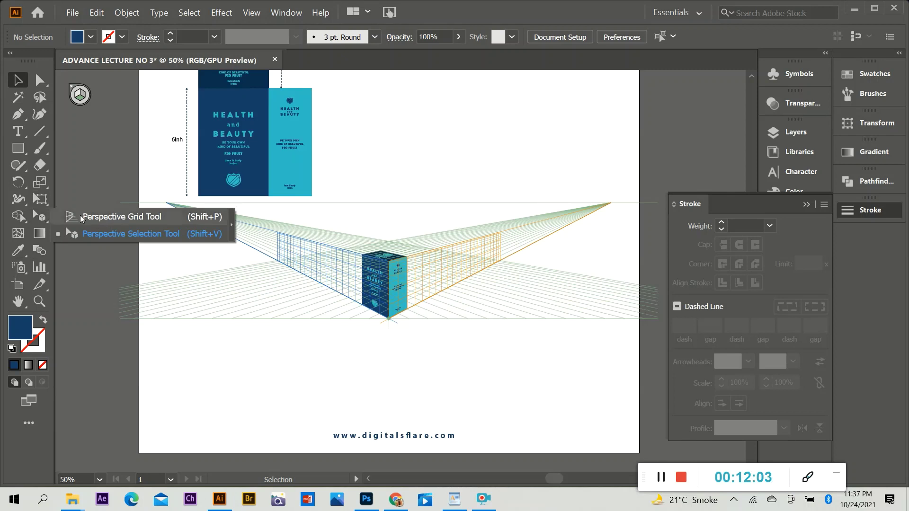
{"action": "left_click", "coordinate": [81, 217]}
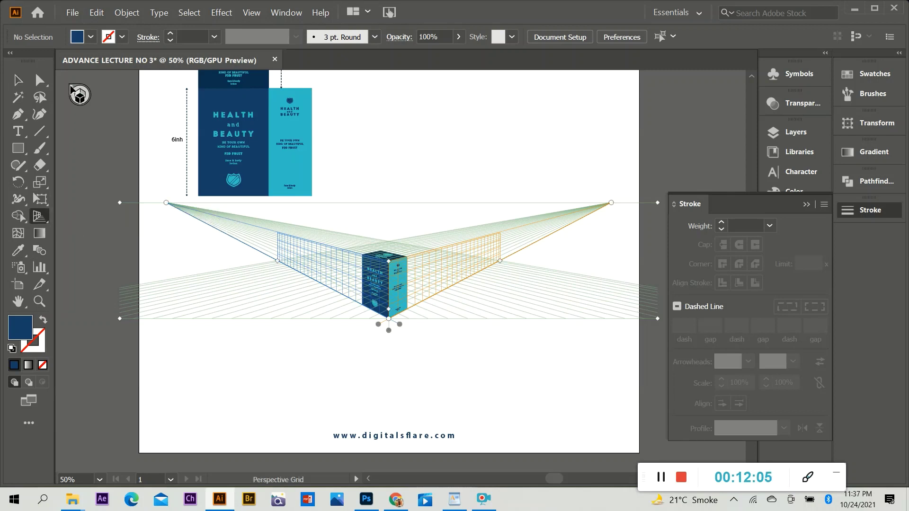
{"action": "left_click", "coordinate": [71, 90]}
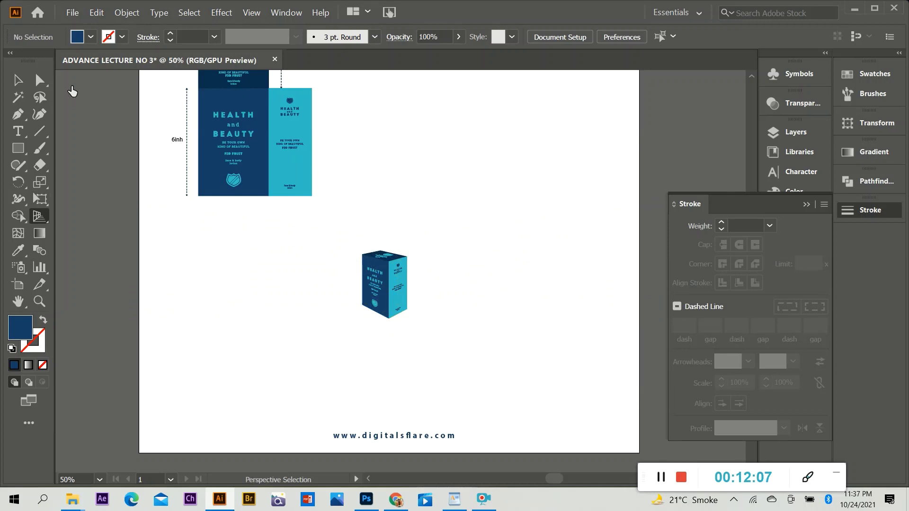
{"action": "left_click", "coordinate": [18, 80]}
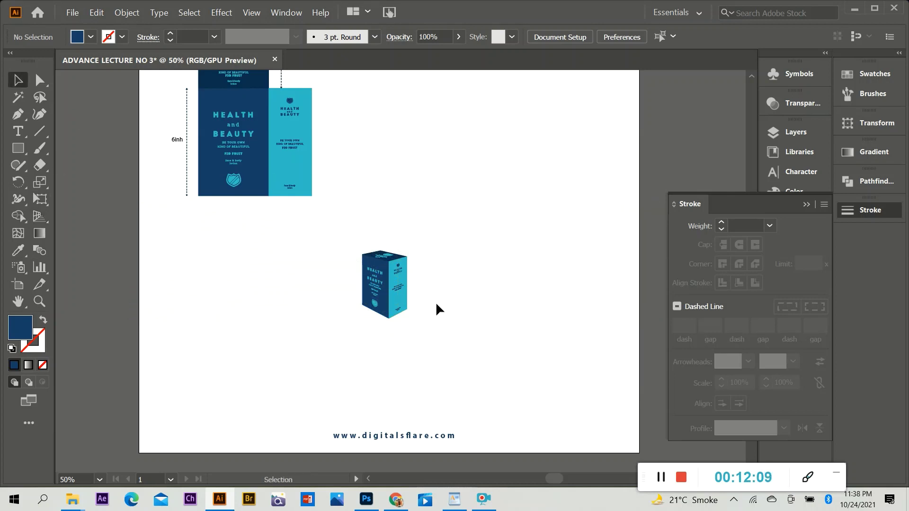
Enlarge all panels of the assembled 3D box together to about 226 × 341 px, accepting expansion of the perspective objects.
{"action": "left_click_drag", "start_coordinate": [354, 231], "coordinate": [422, 327]}
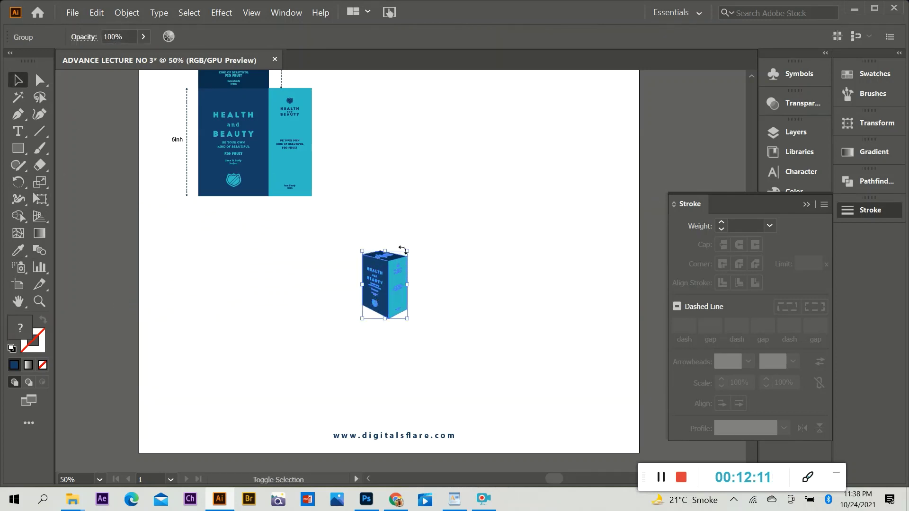
{"action": "left_click_drag", "start_coordinate": [407, 250], "coordinate": [474, 160]}
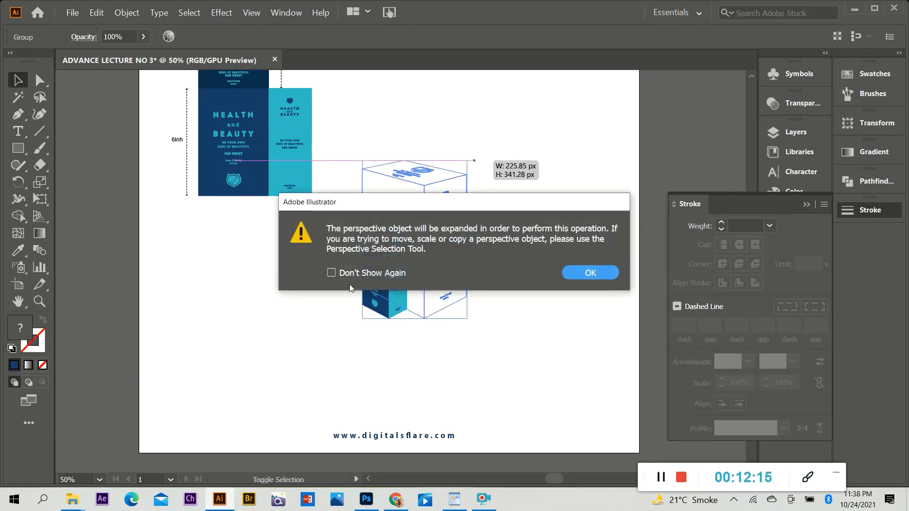
{"action": "left_click", "coordinate": [593, 271]}
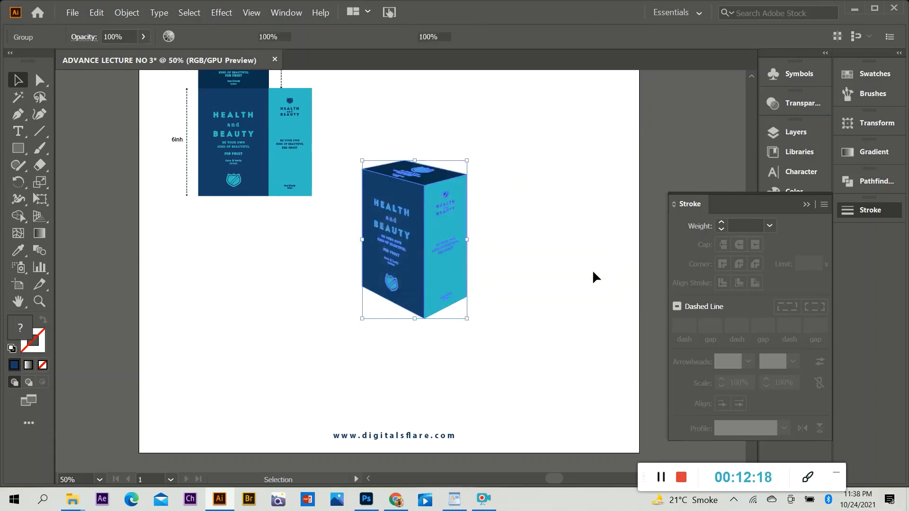
{"action": "left_click", "coordinate": [483, 223]}
{"action": "scroll", "coordinate": [477, 286], "scroll_direction": "up", "scroll_amount": 1}
{"action": "scroll", "coordinate": [524, 328], "scroll_direction": "down", "scroll_amount": 1}
{"action": "left_click_drag", "start_coordinate": [447, 312], "coordinate": [505, 230]}
{"action": "key", "text": "ctrl+z"}
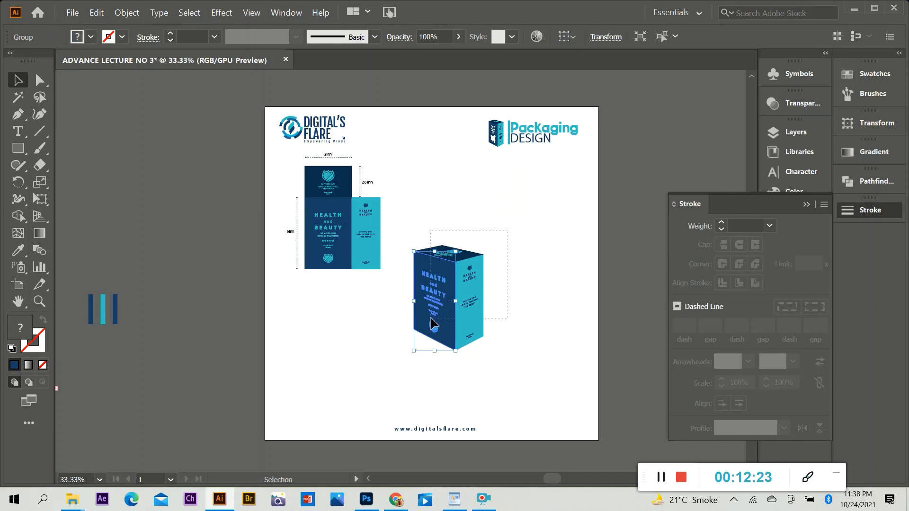
Move the whole 3D box beneath the Packaging Design logo and place a duplicate directly below it.
{"action": "left_click_drag", "start_coordinate": [444, 300], "coordinate": [518, 348]}
{"action": "left_click", "coordinate": [549, 288]}
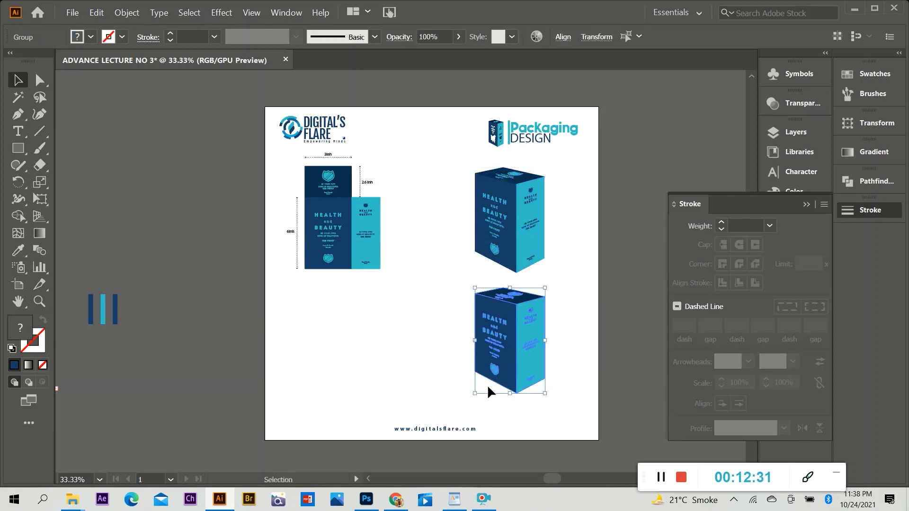
Enlarge the lower 3D box proportionally and slightly shrink the upper one about its centre.
{"action": "left_click_drag", "start_coordinate": [475, 394], "coordinate": [464, 422]}
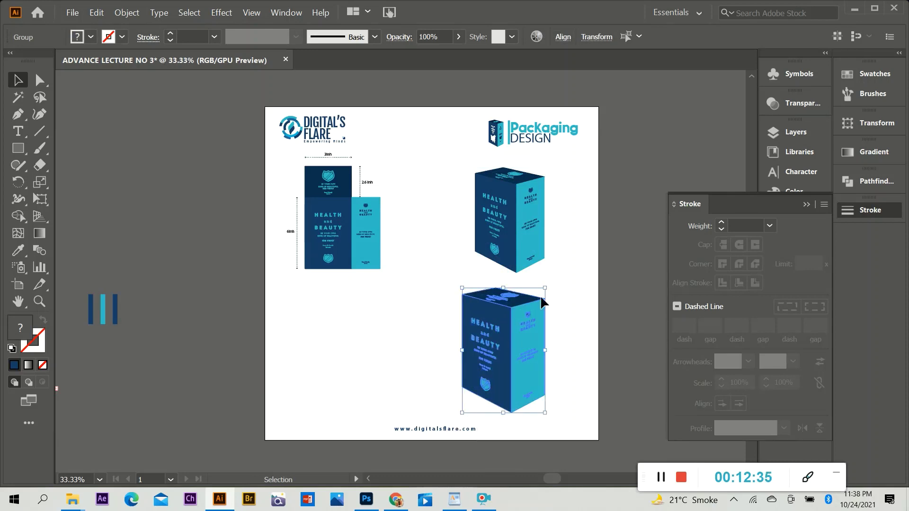
{"action": "left_click", "coordinate": [573, 318]}
{"action": "left_click", "coordinate": [537, 247]}
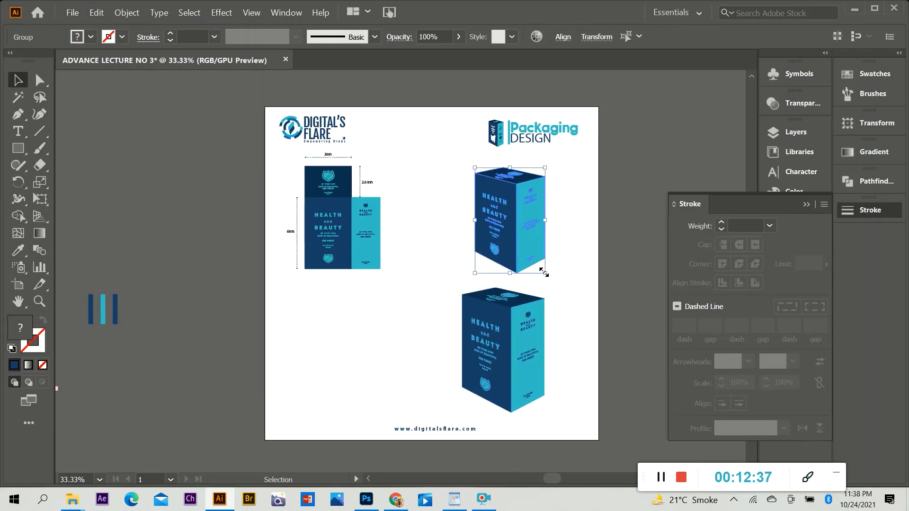
{"action": "left_click_drag", "start_coordinate": [544, 269], "coordinate": [539, 264]}
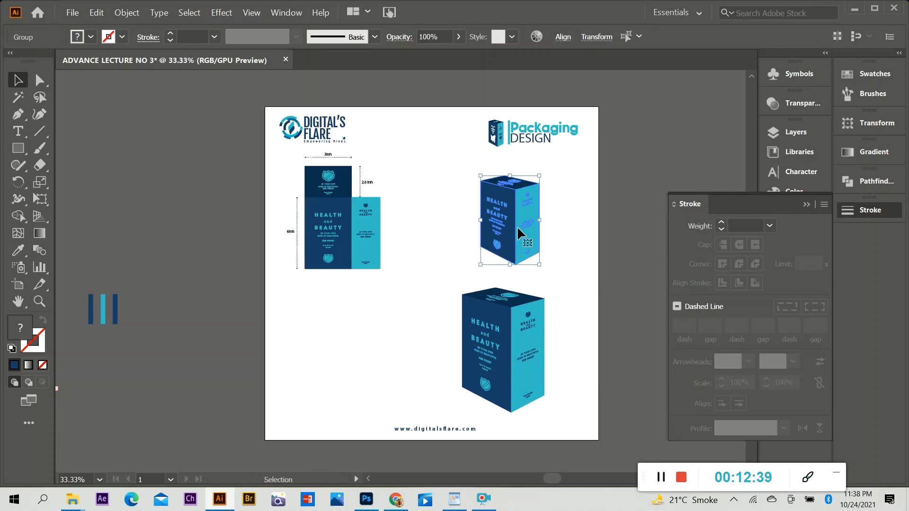
{"action": "left_click", "coordinate": [555, 272]}
Move the bulleted ingredient list from the pasteboard onto the artboard, between the flat layout and the upper 3D box.
{"action": "scroll", "coordinate": [427, 260], "scroll_direction": "up", "scroll_amount": 1}
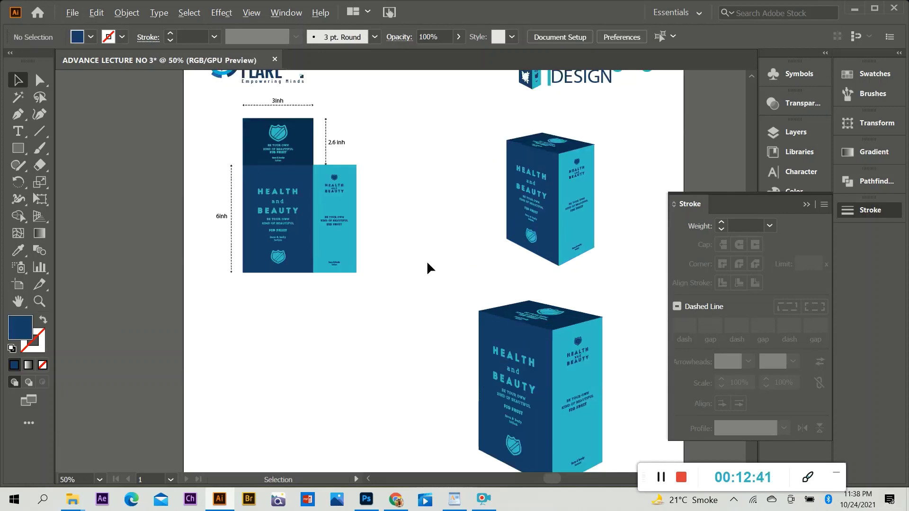
{"action": "scroll", "coordinate": [553, 263], "scroll_direction": "down", "scroll_amount": 1}
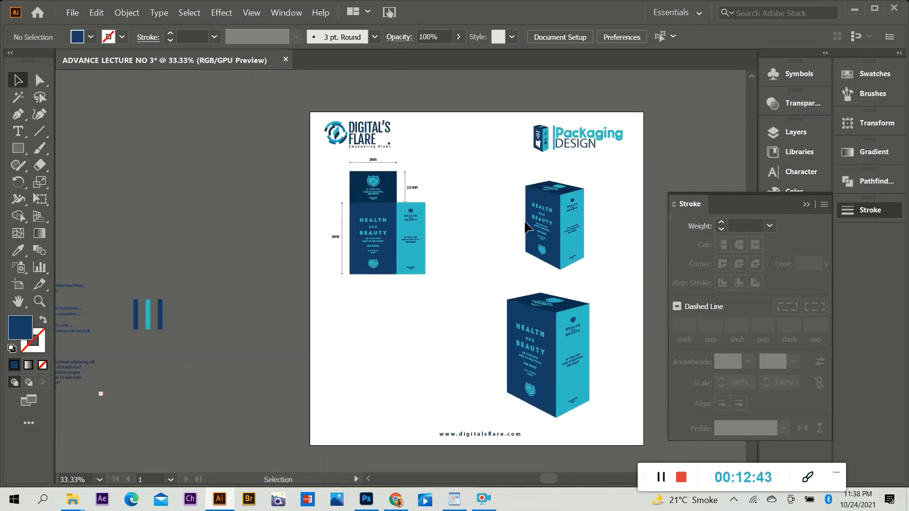
{"action": "scroll", "coordinate": [398, 315], "scroll_direction": "down", "scroll_amount": 1}
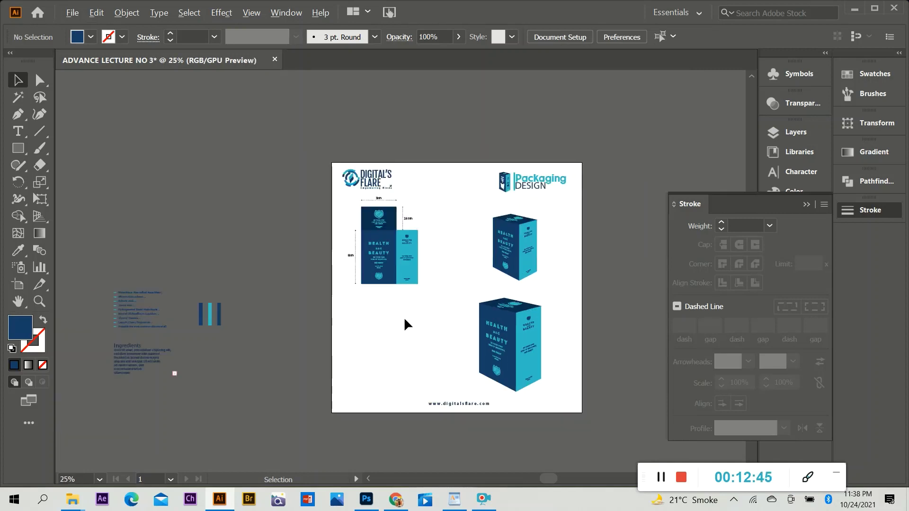
{"action": "left_click", "coordinate": [127, 309]}
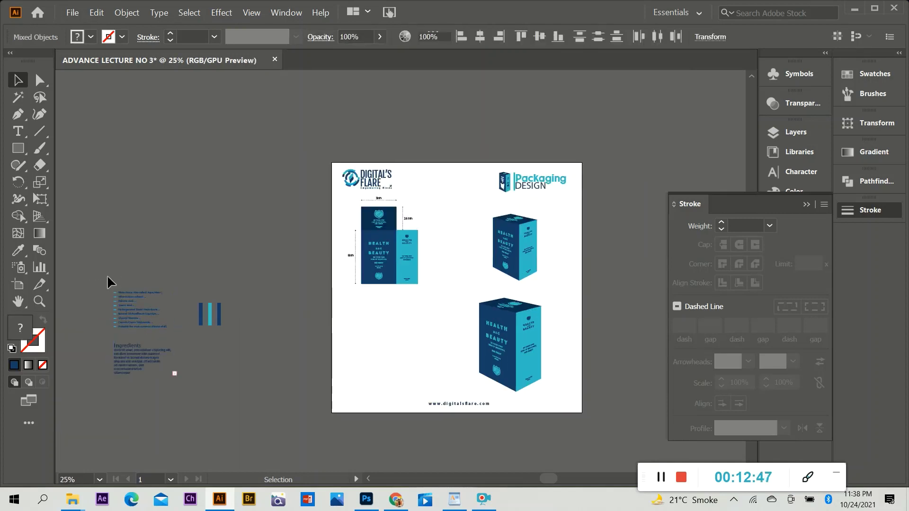
{"action": "left_click", "coordinate": [107, 273]}
{"action": "left_click", "coordinate": [131, 311]}
{"action": "left_click_drag", "start_coordinate": [132, 311], "coordinate": [454, 239]}
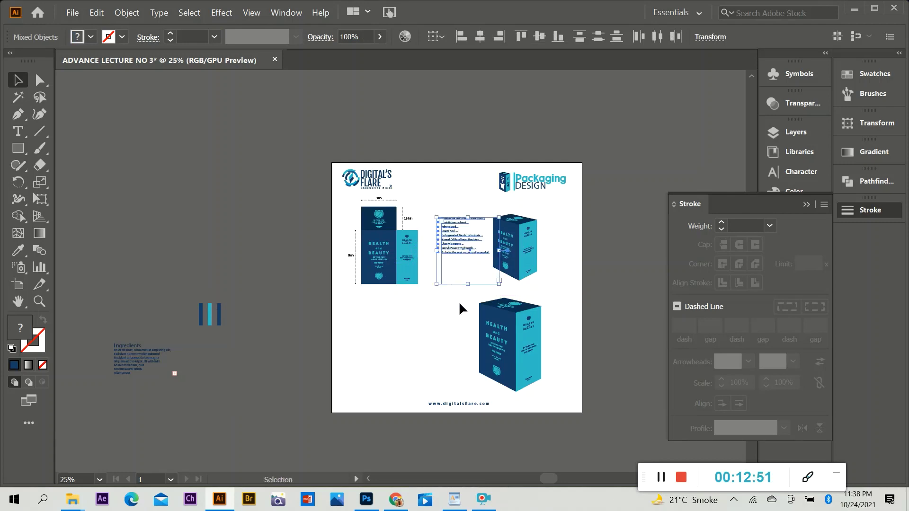
{"action": "left_click", "coordinate": [459, 301]}
{"action": "scroll", "coordinate": [485, 236], "scroll_direction": "up", "scroll_amount": 3}
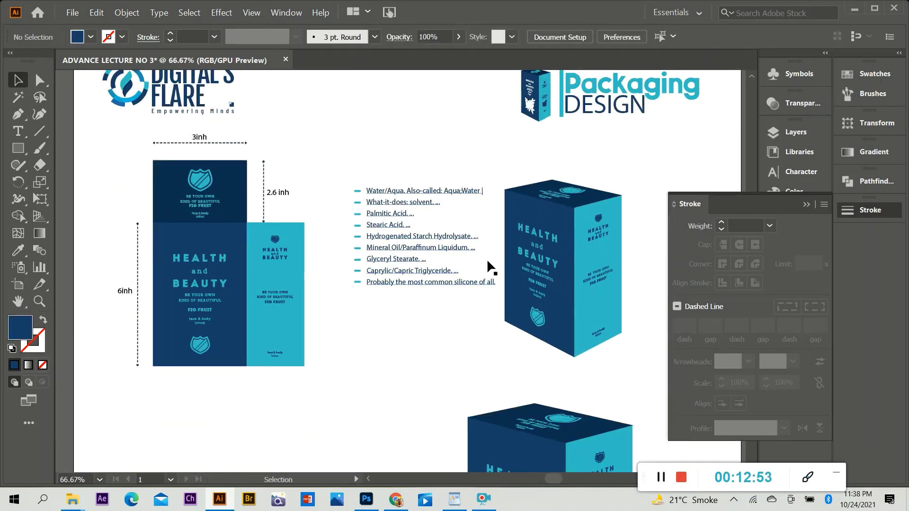
Draw a horizontal divider across the artboard below the flat layout, and copy the 6inh dimension line's dashed style onto it.
{"action": "scroll", "coordinate": [441, 301], "scroll_direction": "down", "scroll_amount": 1}
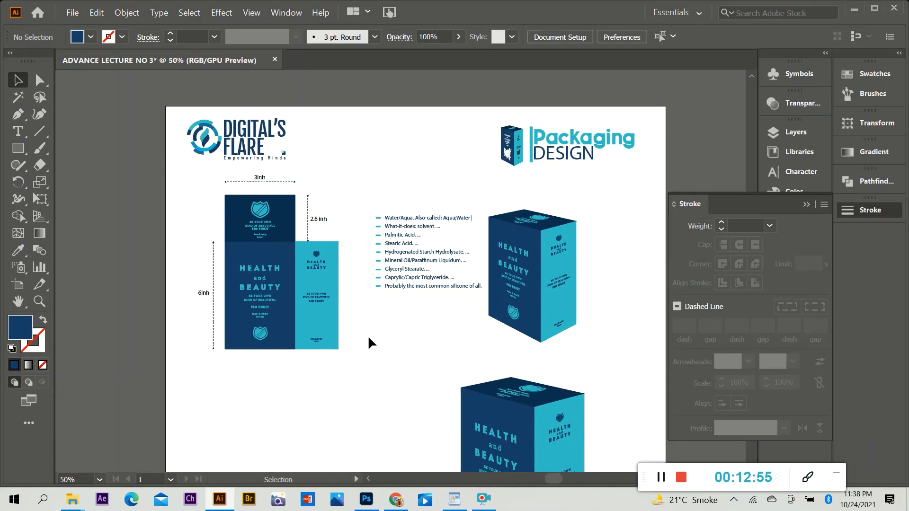
{"action": "scroll", "coordinate": [367, 335], "scroll_direction": "down", "scroll_amount": 1}
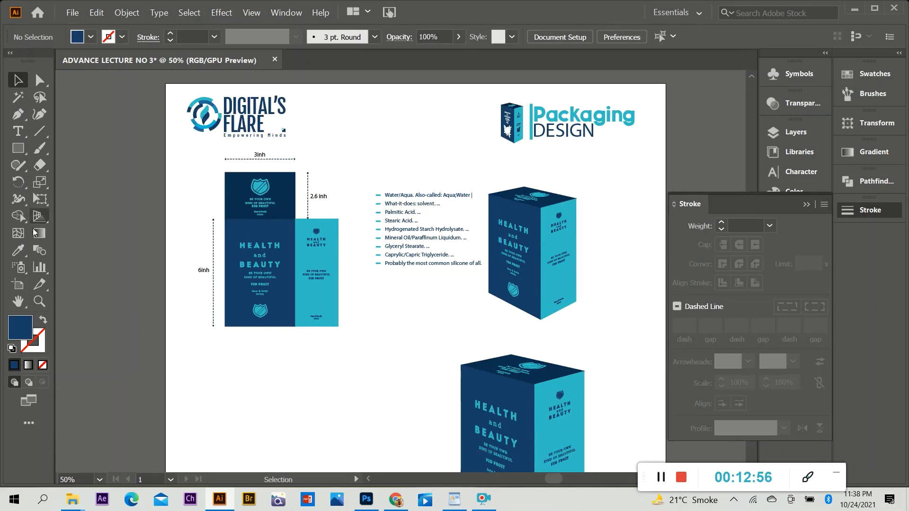
{"action": "left_click", "coordinate": [18, 114]}
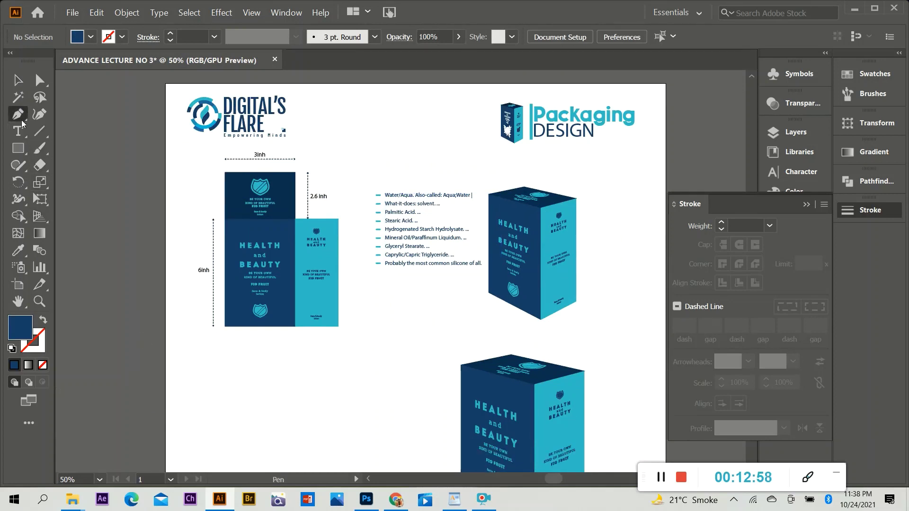
{"action": "left_click", "coordinate": [186, 351]}
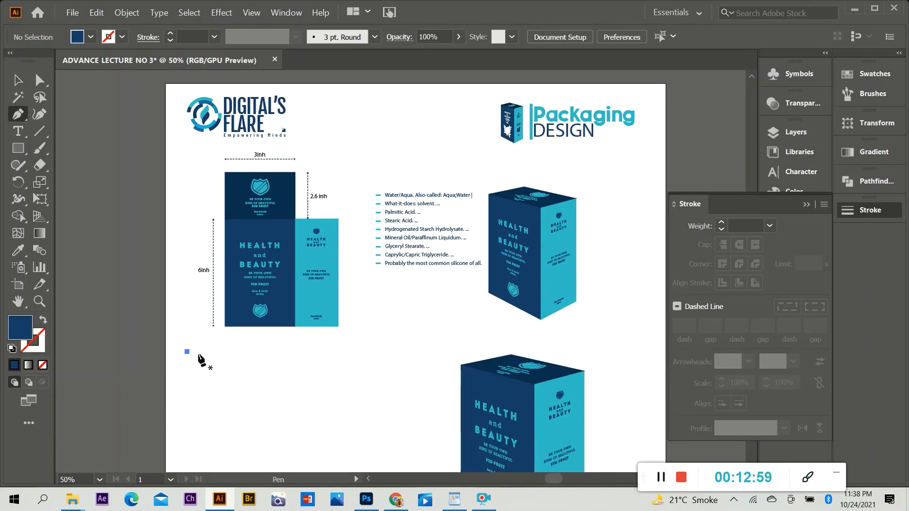
{"action": "left_click", "coordinate": [648, 351]}
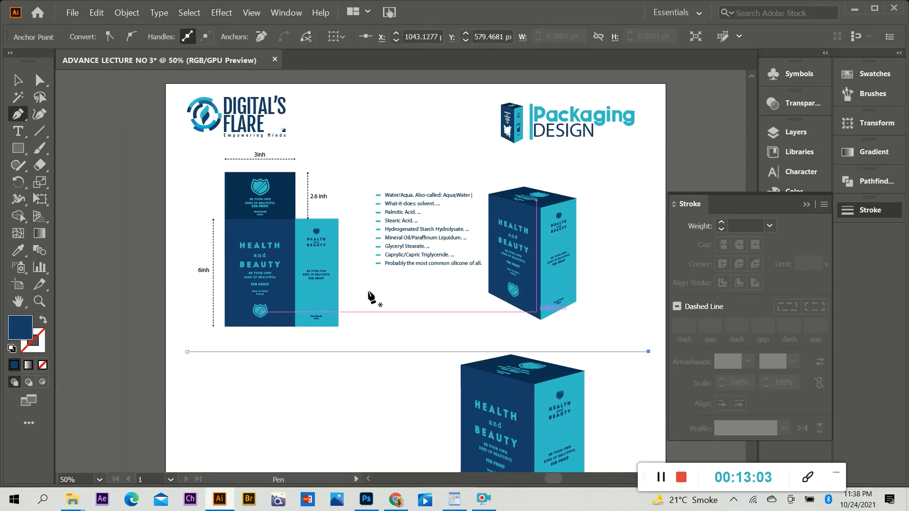
{"action": "key", "text": "i"}
{"action": "left_click", "coordinate": [214, 260]}
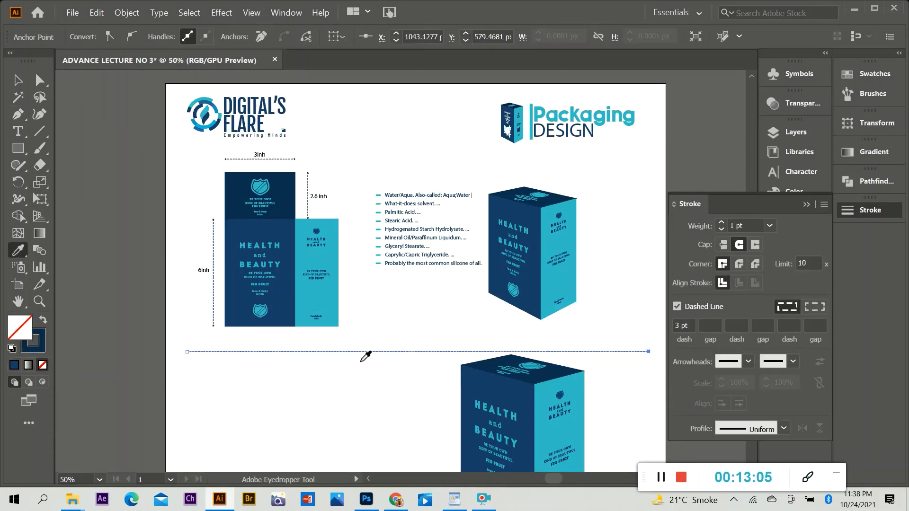
{"action": "left_click", "coordinate": [18, 80]}
{"action": "left_click", "coordinate": [285, 351]}
{"action": "left_click", "coordinate": [284, 364]}
Shift the large lower 3D box slightly down and right, away from the dashed divider.
{"action": "scroll", "coordinate": [545, 337], "scroll_direction": "down", "scroll_amount": 5}
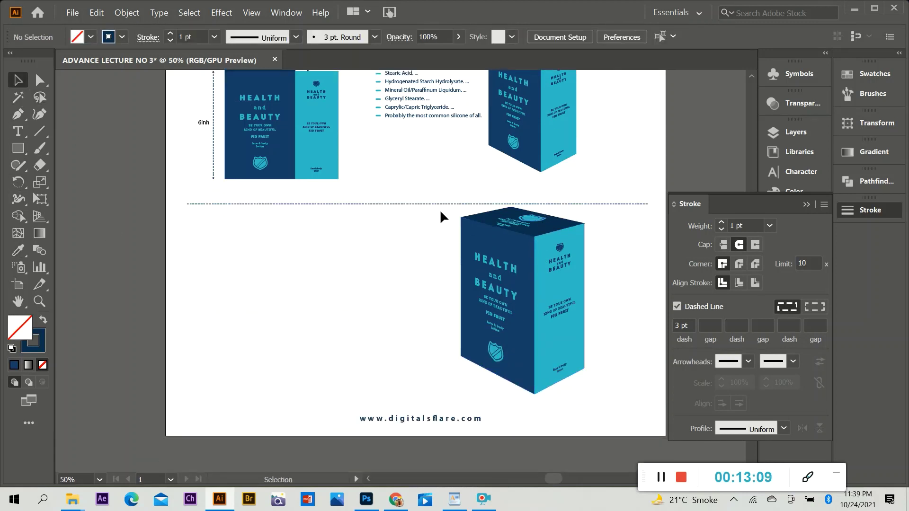
{"action": "left_click_drag", "start_coordinate": [441, 211], "coordinate": [582, 375]}
{"action": "left_click_drag", "start_coordinate": [535, 333], "coordinate": [548, 346]}
{"action": "left_click", "coordinate": [608, 360]}
{"action": "scroll", "coordinate": [479, 348], "scroll_direction": "up", "scroll_amount": 1}
{"action": "scroll", "coordinate": [480, 349], "scroll_direction": "down", "scroll_amount": 1}
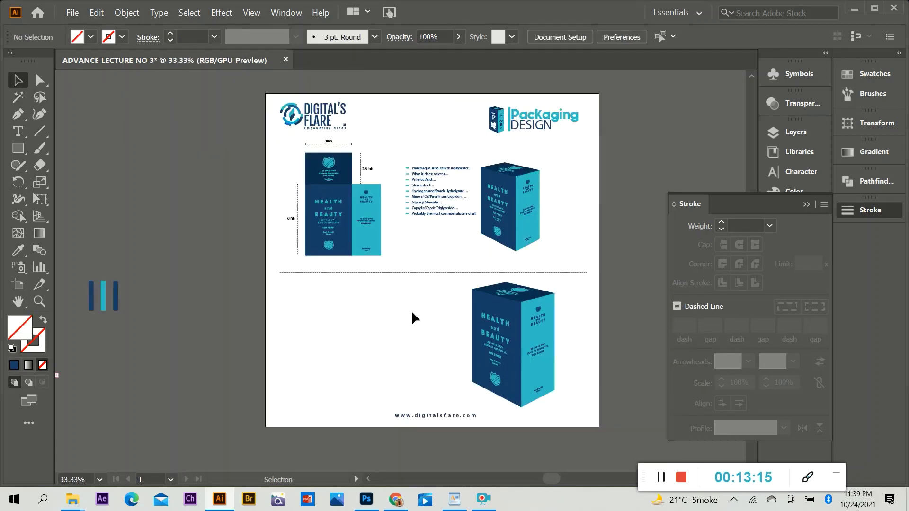
Move the Ingredients text block from the pasteboard onto the artboard, beside the large lower 3D box.
{"action": "scroll", "coordinate": [437, 338], "scroll_direction": "down", "scroll_amount": 1}
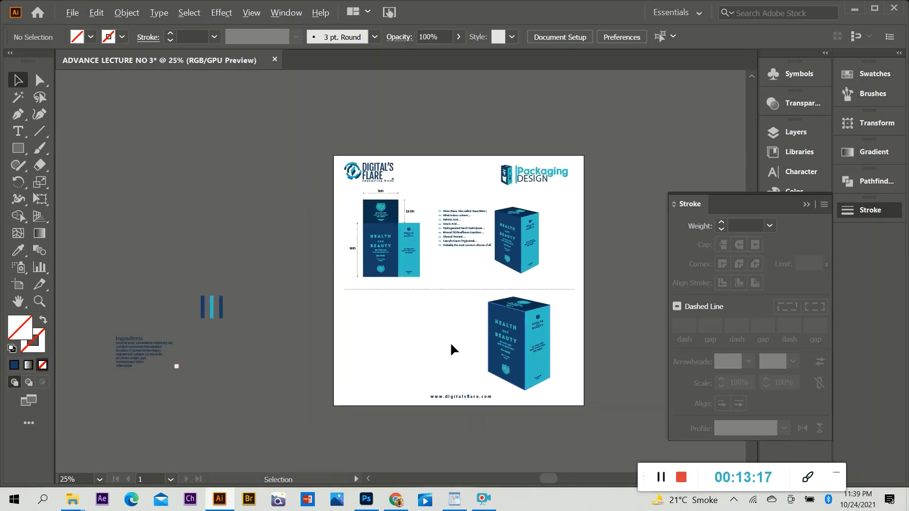
{"action": "left_click_drag", "start_coordinate": [126, 347], "coordinate": [437, 348]}
{"action": "left_click", "coordinate": [478, 435]}
{"action": "scroll", "coordinate": [423, 340], "scroll_direction": "up", "scroll_amount": 1}
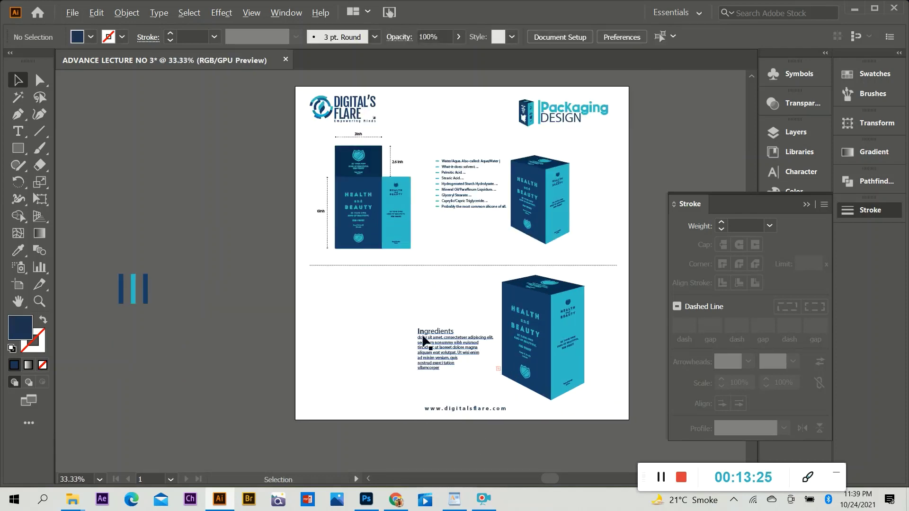
{"action": "scroll", "coordinate": [394, 354], "scroll_direction": "up", "scroll_amount": 1}
{"action": "scroll", "coordinate": [388, 294], "scroll_direction": "down", "scroll_amount": 1}
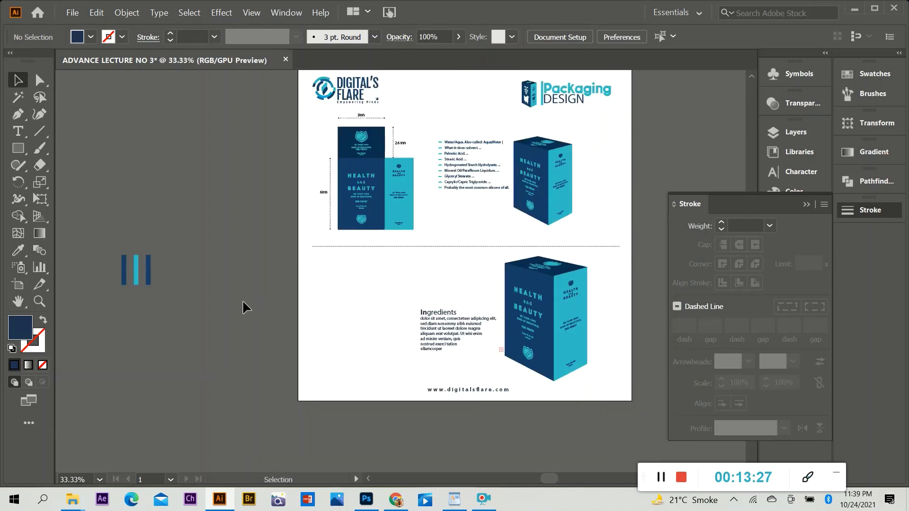
Copy the front panel's Health and Beauty text group below the dashed divider, enlarge it, and position it beside the Ingredients text.
{"action": "scroll", "coordinate": [453, 340], "scroll_direction": "down", "scroll_amount": 1}
{"action": "scroll", "coordinate": [463, 313], "scroll_direction": "down", "scroll_amount": 1}
{"action": "scroll", "coordinate": [458, 308], "scroll_direction": "up", "scroll_amount": 1}
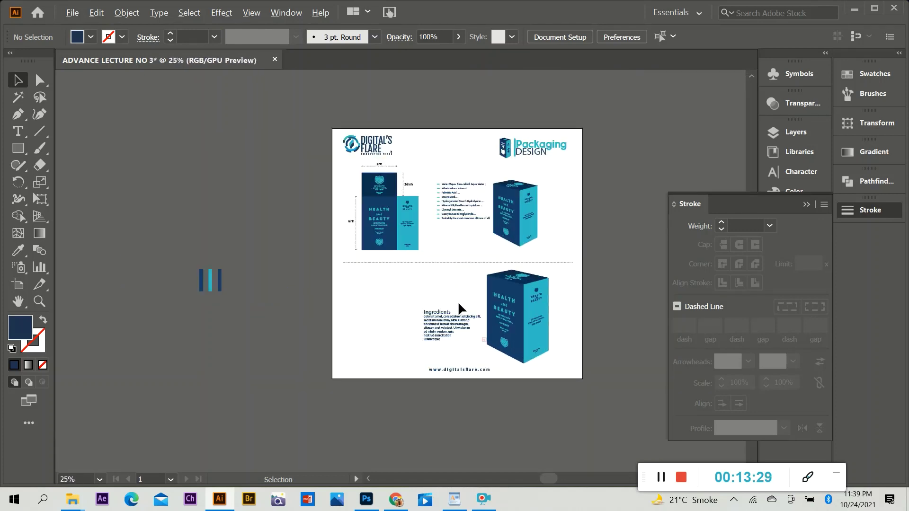
{"action": "scroll", "coordinate": [458, 307], "scroll_direction": "up", "scroll_amount": 2}
{"action": "left_click_drag", "start_coordinate": [351, 119], "coordinate": [370, 156]}
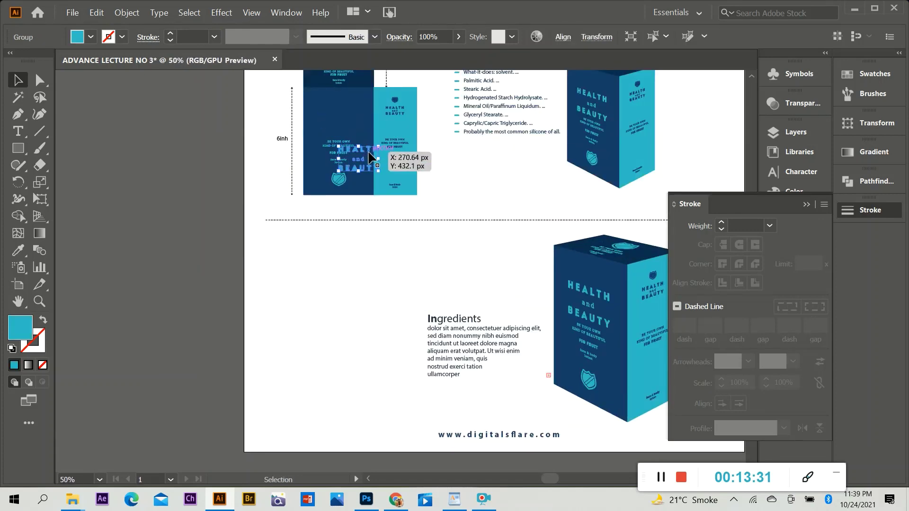
{"action": "key", "text": "ctrl+z"}
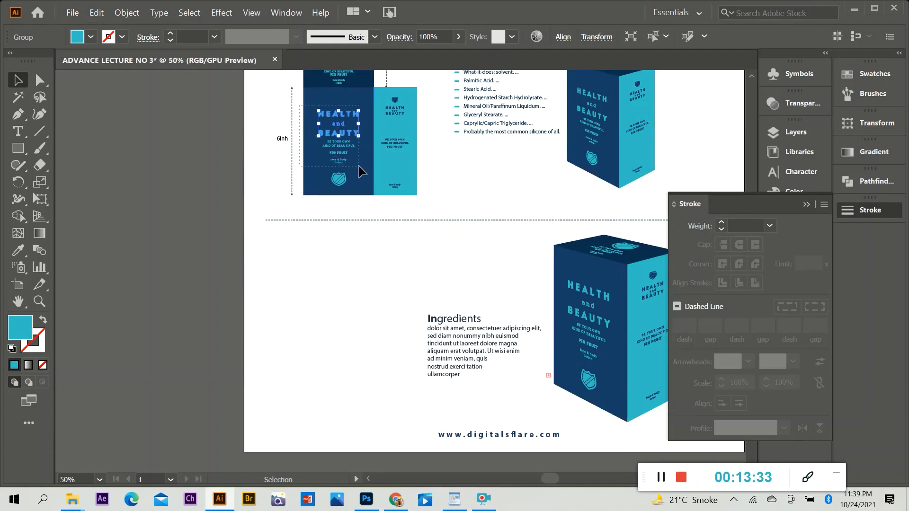
{"action": "left_click", "coordinate": [337, 122]}
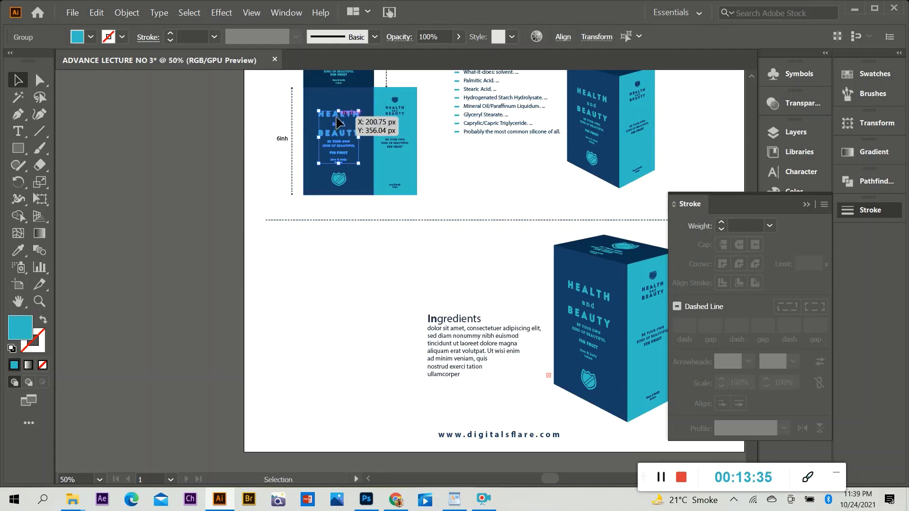
{"action": "left_click_drag", "start_coordinate": [338, 122], "coordinate": [349, 284]}
{"action": "left_click_drag", "start_coordinate": [364, 320], "coordinate": [379, 323]}
{"action": "left_click_drag", "start_coordinate": [350, 284], "coordinate": [348, 315]}
Recolor the enlarged Health and Beauty text with the navy blue sampled from the large lower 3D box.
{"action": "key", "text": "i"}
{"action": "left_click", "coordinate": [378, 310]}
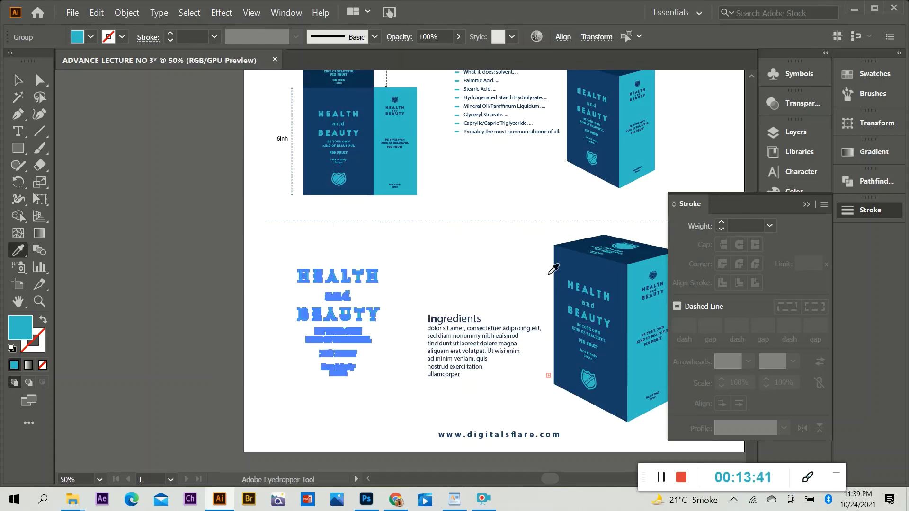
{"action": "left_click", "coordinate": [550, 274]}
{"action": "left_click", "coordinate": [19, 80]}
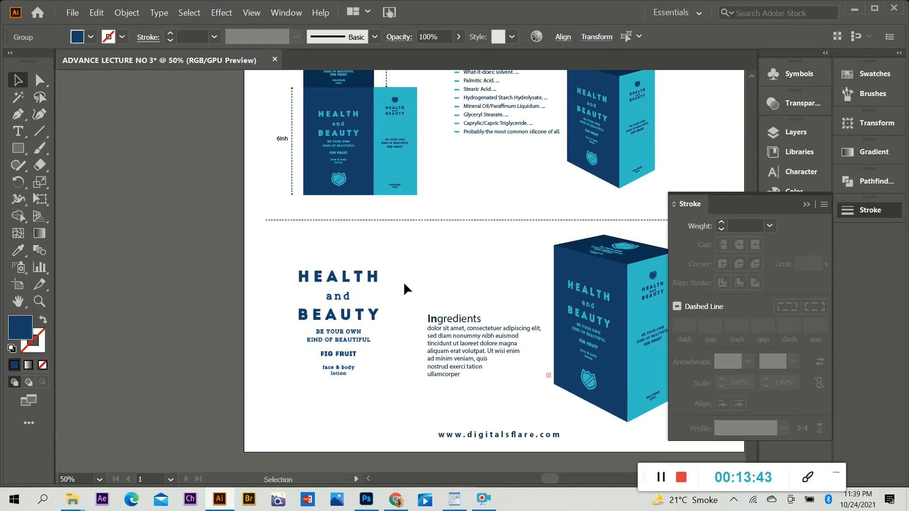
{"action": "left_click", "coordinate": [331, 403]}
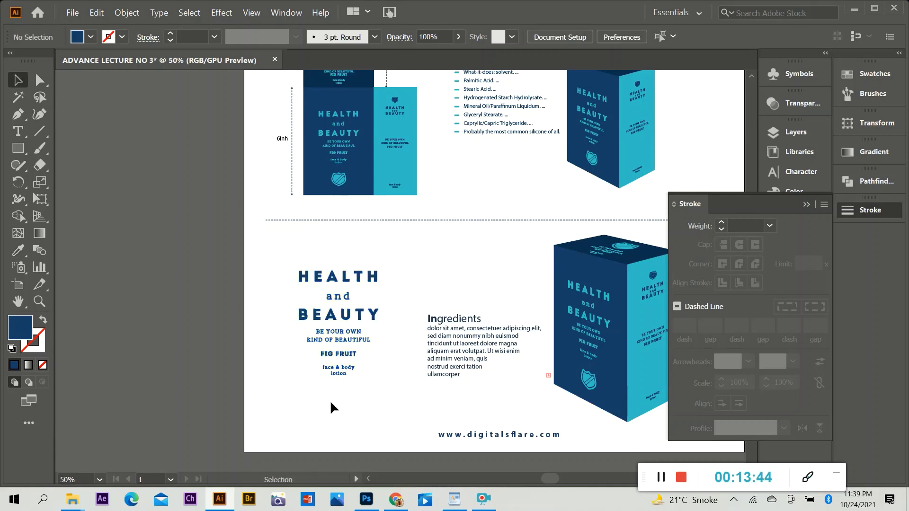
{"action": "left_click", "coordinate": [18, 149]}
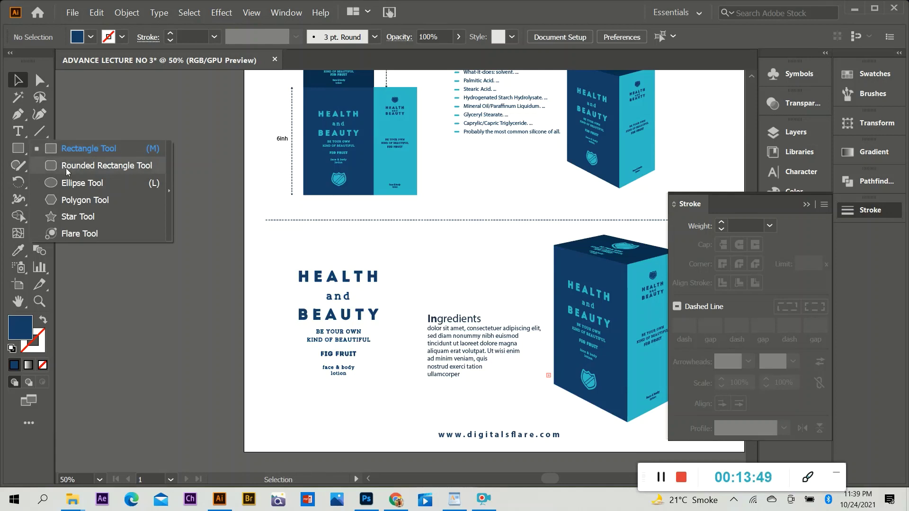
{"action": "left_click", "coordinate": [71, 148]}
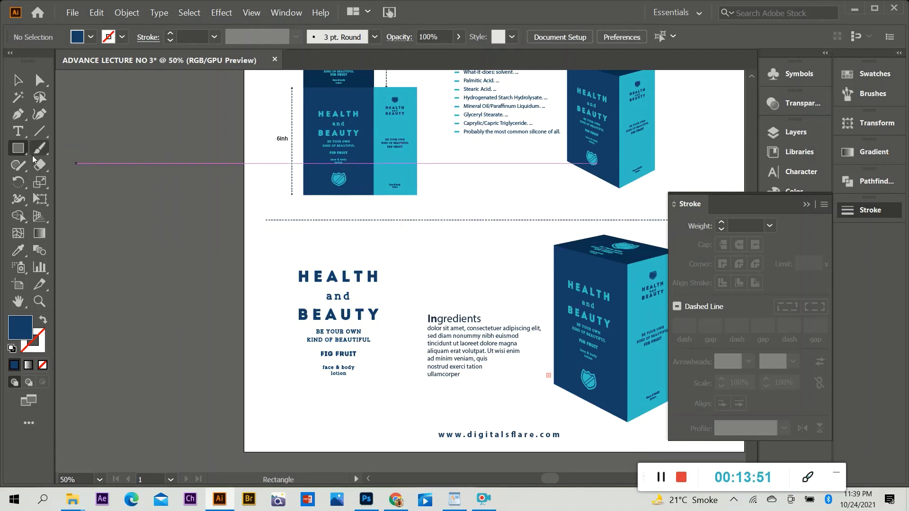
{"action": "left_click", "coordinate": [18, 148]}
{"action": "left_click", "coordinate": [77, 165]}
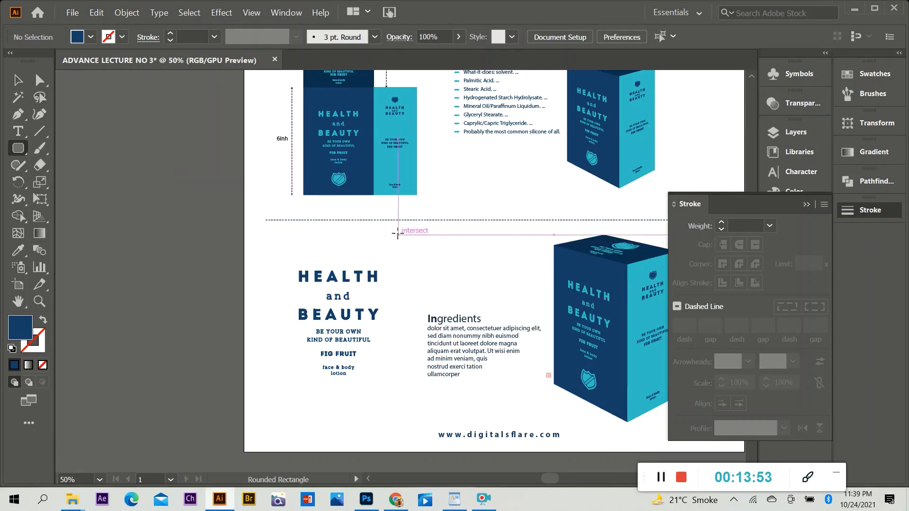
{"action": "left_click_drag", "start_coordinate": [397, 234], "coordinate": [404, 311]}
{"action": "left_click", "coordinate": [18, 80]}
{"action": "left_click", "coordinate": [111, 222]}
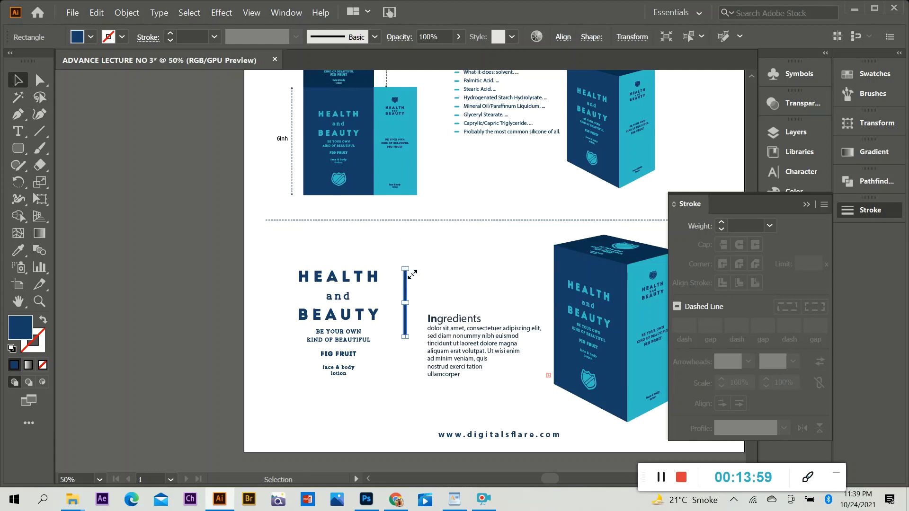
{"action": "key", "text": "ctrl+z"}
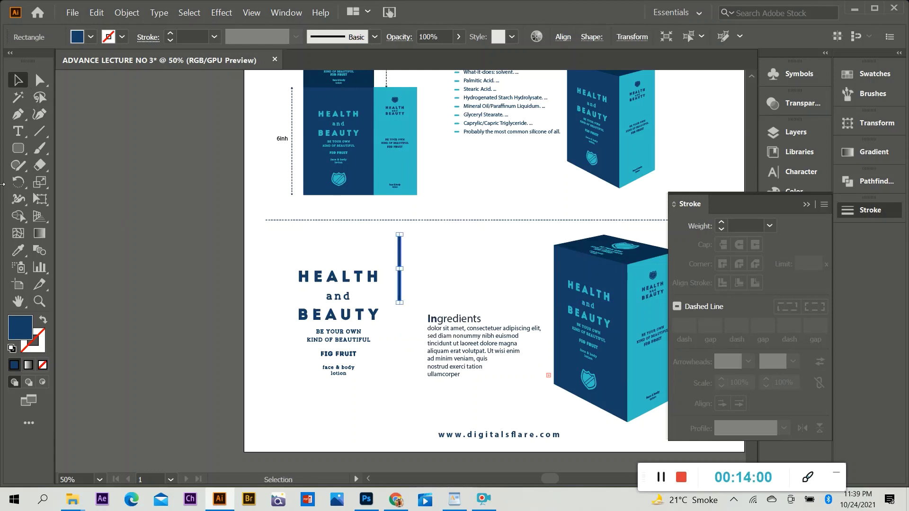
Draw a tall, narrow navy rounded bar between the Health and Beauty text and the Ingredients block, removing the shorter bar.
{"action": "left_click", "coordinate": [18, 148]}
{"action": "left_click_drag", "start_coordinate": [402, 237], "coordinate": [404, 415]}
{"action": "key", "text": "ctrl+z"}
{"action": "key", "text": "Delete"}
{"action": "left_click", "coordinate": [18, 83]}
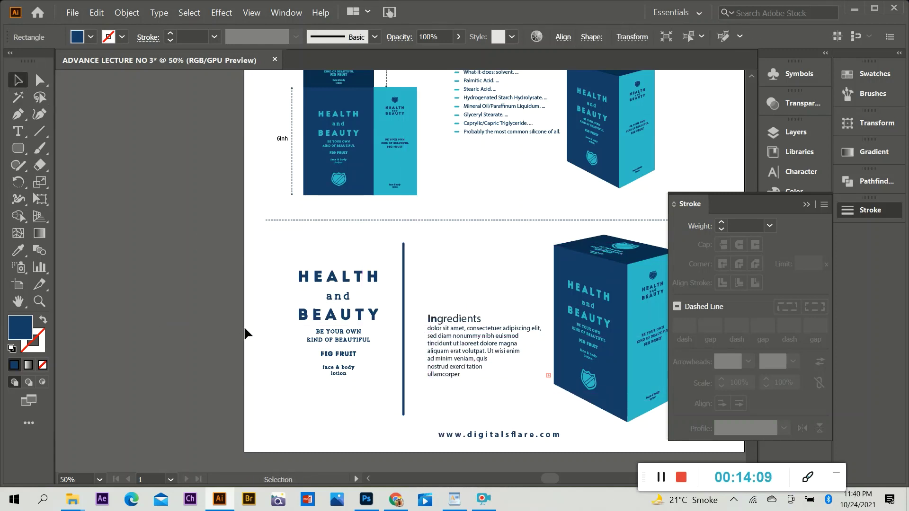
Lower the opacity of the tall vertical bar beside the Ingredients text to 38%.
{"action": "left_click", "coordinate": [246, 329]}
{"action": "scroll", "coordinate": [285, 359], "scroll_direction": "down", "scroll_amount": 1}
{"action": "scroll", "coordinate": [362, 352], "scroll_direction": "up", "scroll_amount": 2}
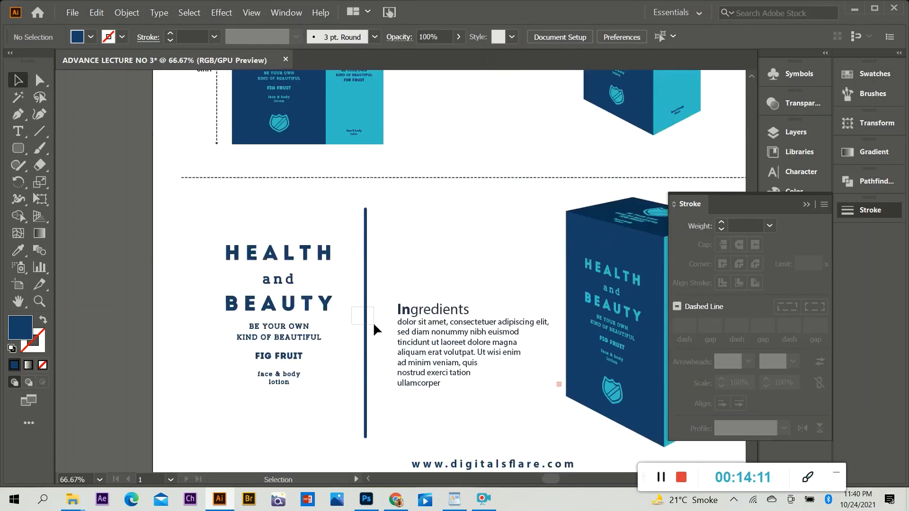
{"action": "left_click", "coordinate": [365, 339]}
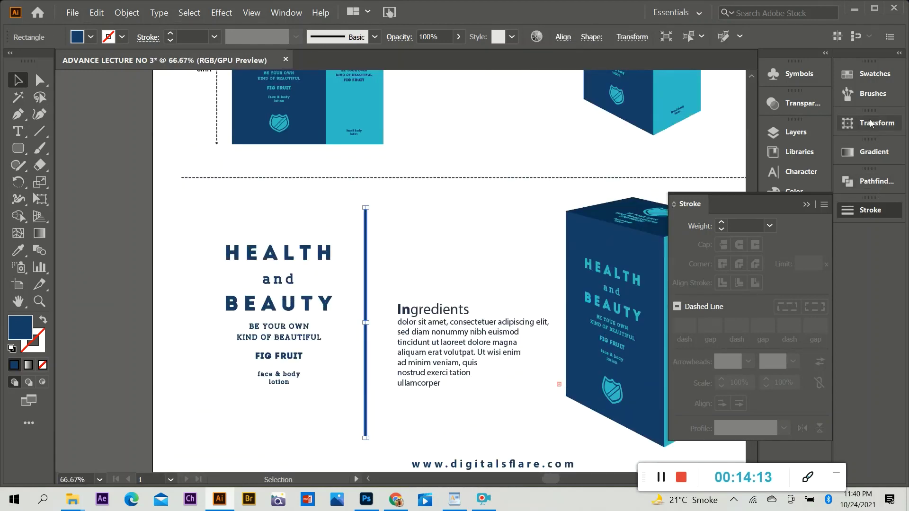
{"action": "left_click", "coordinate": [806, 205]}
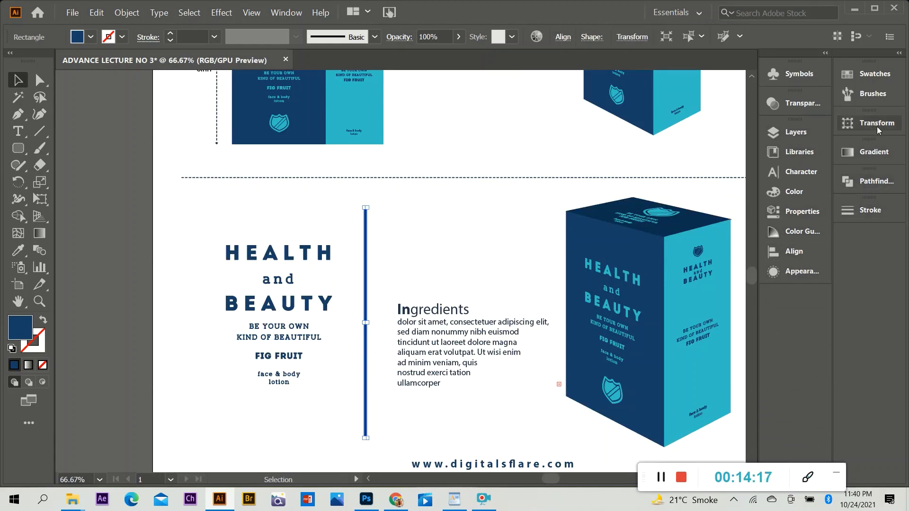
{"action": "left_click", "coordinate": [800, 103]}
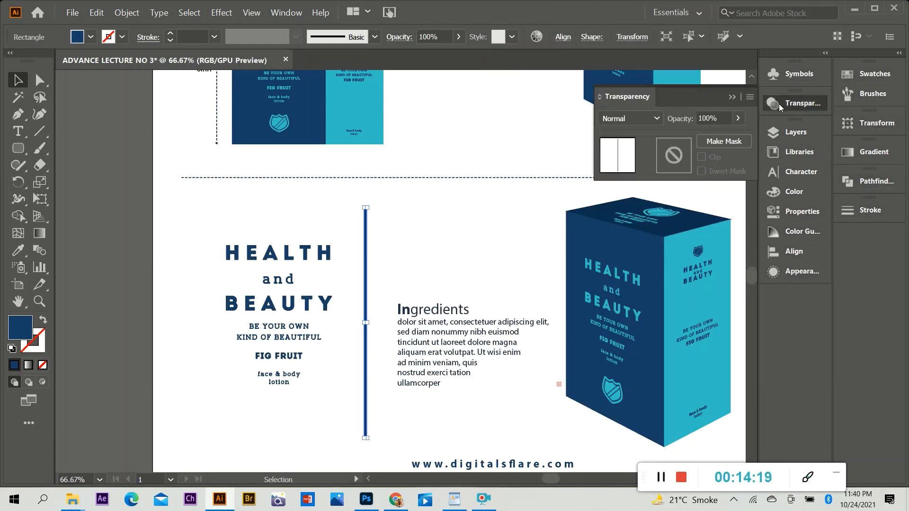
{"action": "left_click", "coordinate": [737, 118]}
{"action": "left_click_drag", "start_coordinate": [736, 136], "coordinate": [702, 138]}
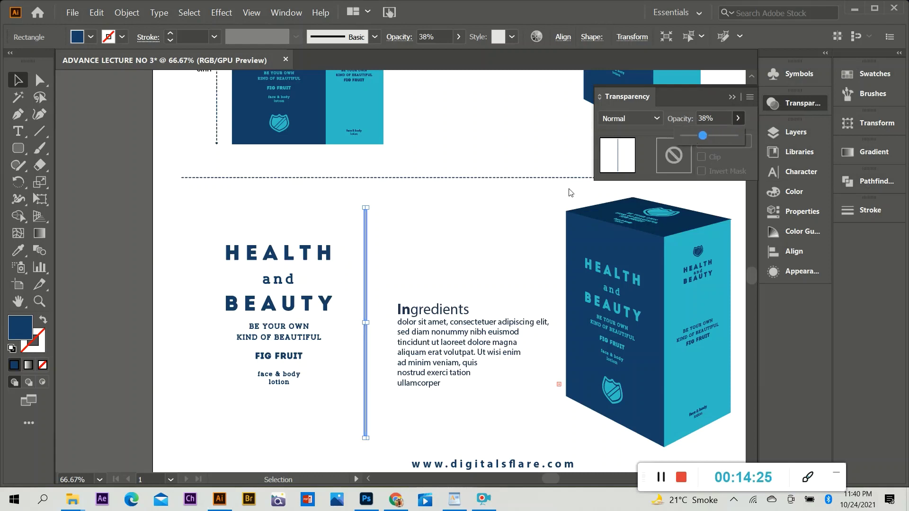
{"action": "left_click", "coordinate": [412, 244]}
Move the Ingredients text block up and closer to the pale vertical bar, aligning its heading with the HEALTH line.
{"action": "scroll", "coordinate": [433, 390], "scroll_direction": "down", "scroll_amount": 1}
{"action": "scroll", "coordinate": [432, 385], "scroll_direction": "up", "scroll_amount": 1}
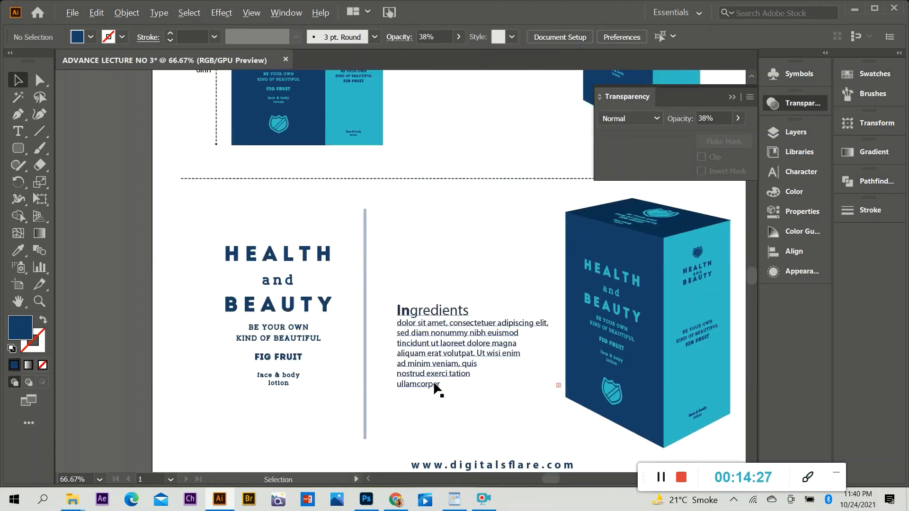
{"action": "left_click_drag", "start_coordinate": [439, 314], "coordinate": [420, 256]}
{"action": "left_click", "coordinate": [465, 359]}
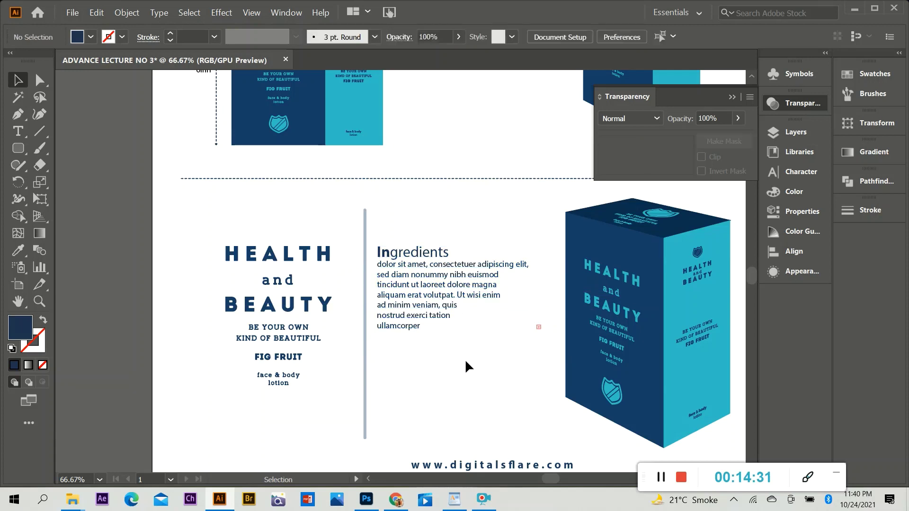
Nudge the large lower 3D box slightly to the left.
{"action": "scroll", "coordinate": [465, 359], "scroll_direction": "down", "scroll_amount": 1}
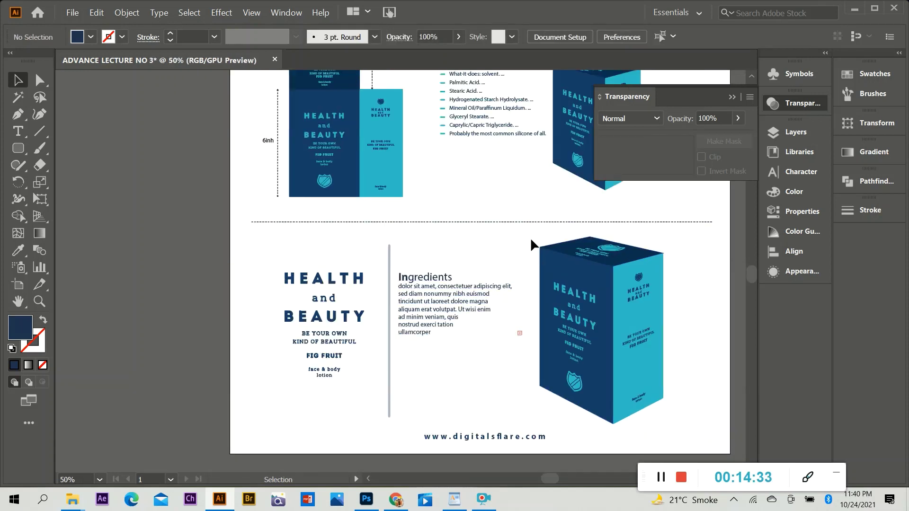
{"action": "left_click_drag", "start_coordinate": [530, 237], "coordinate": [675, 419]}
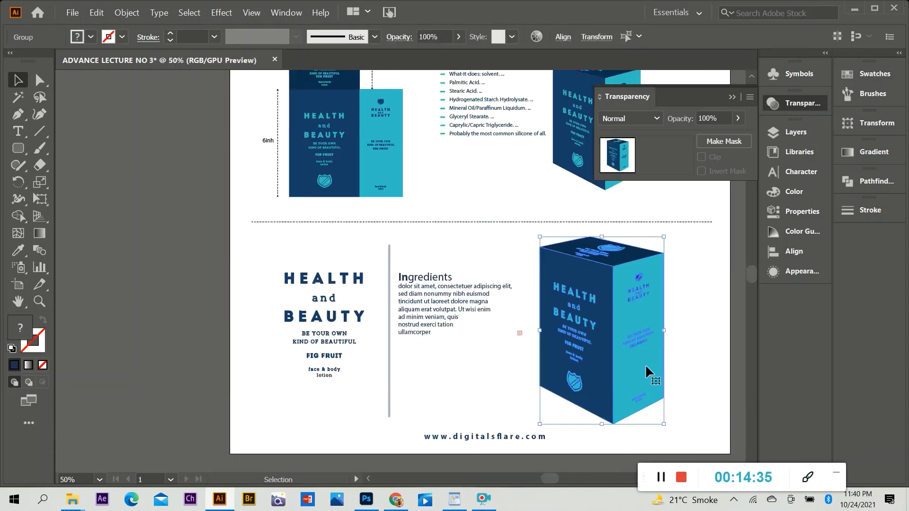
{"action": "left_click_drag", "start_coordinate": [646, 365], "coordinate": [643, 365]}
{"action": "left_click", "coordinate": [695, 370]}
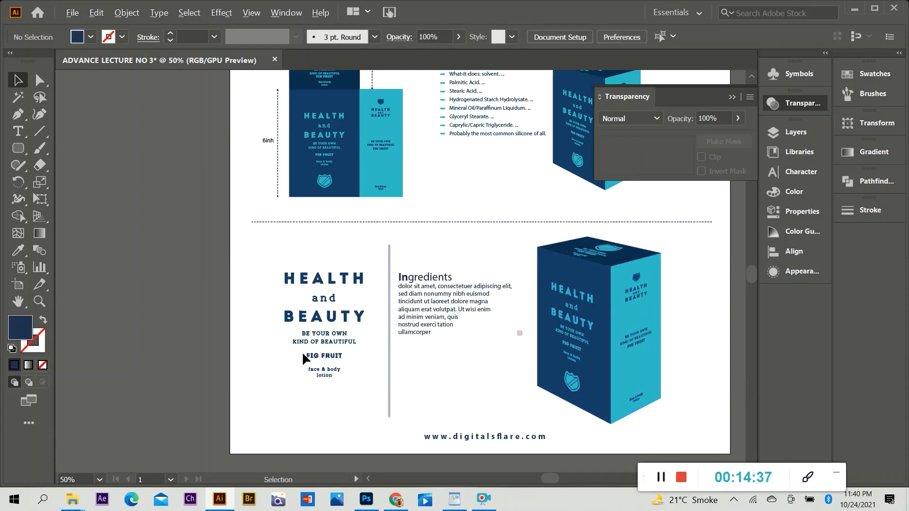
Delete the three leftover color bars from the pasteboard beside the artboard.
{"action": "scroll", "coordinate": [302, 351], "scroll_direction": "down", "scroll_amount": 1}
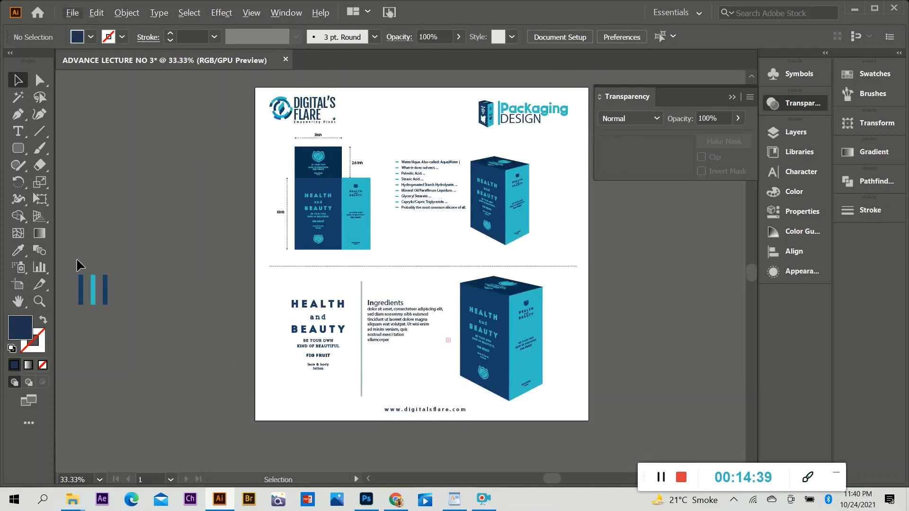
{"action": "left_click_drag", "start_coordinate": [72, 255], "coordinate": [262, 402]}
{"action": "key", "text": "Delete"}
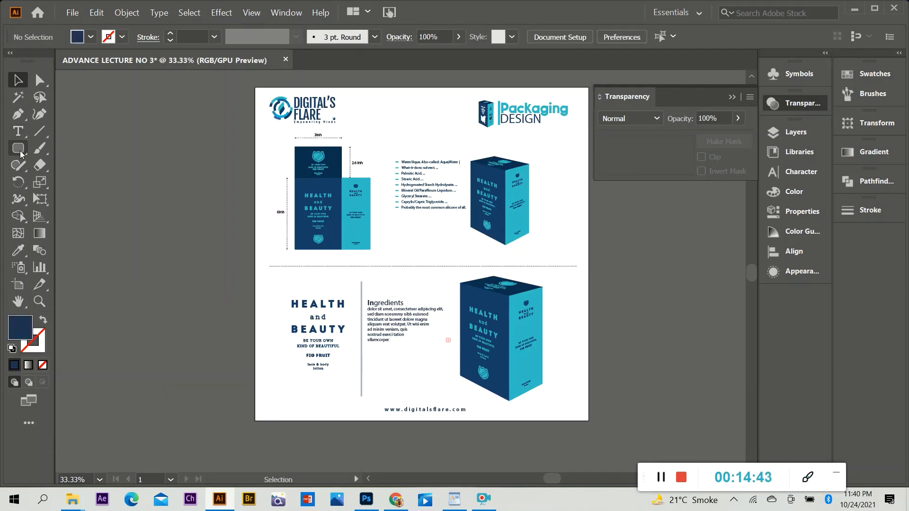
Draw a narrow navy vertical rectangle at the artboard's bottom-left corner and place a duplicate directly against its right edge.
{"action": "left_click_drag", "start_coordinate": [20, 151], "coordinate": [48, 149]}
{"action": "scroll", "coordinate": [304, 438], "scroll_direction": "up", "scroll_amount": 2}
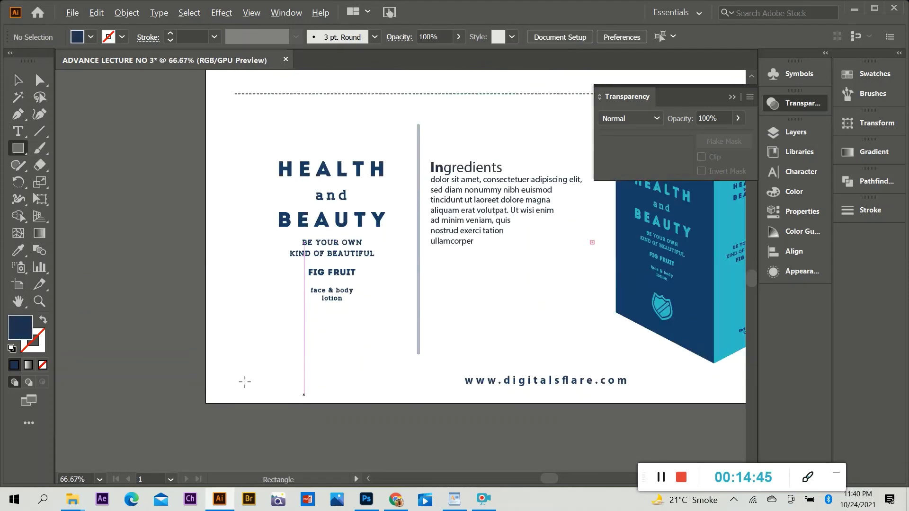
{"action": "left_click_drag", "start_coordinate": [233, 355], "coordinate": [250, 377]}
{"action": "left_click", "coordinate": [17, 80]}
{"action": "left_click", "coordinate": [142, 261]}
Recolor the two corner rectangles from the large 3D box, making the right one teal and the left one navy blue.
{"action": "key", "text": "i"}
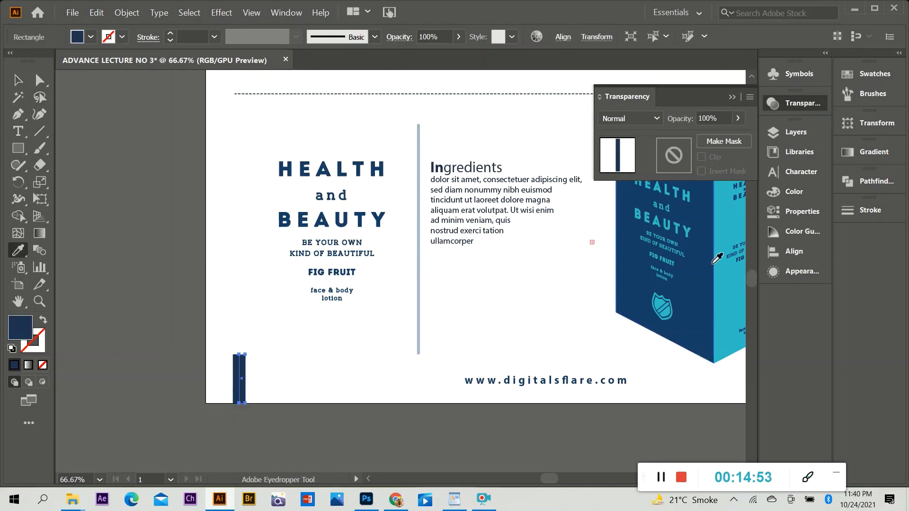
{"action": "left_click", "coordinate": [716, 258]}
{"action": "key", "text": "v"}
{"action": "left_click", "coordinate": [294, 339]}
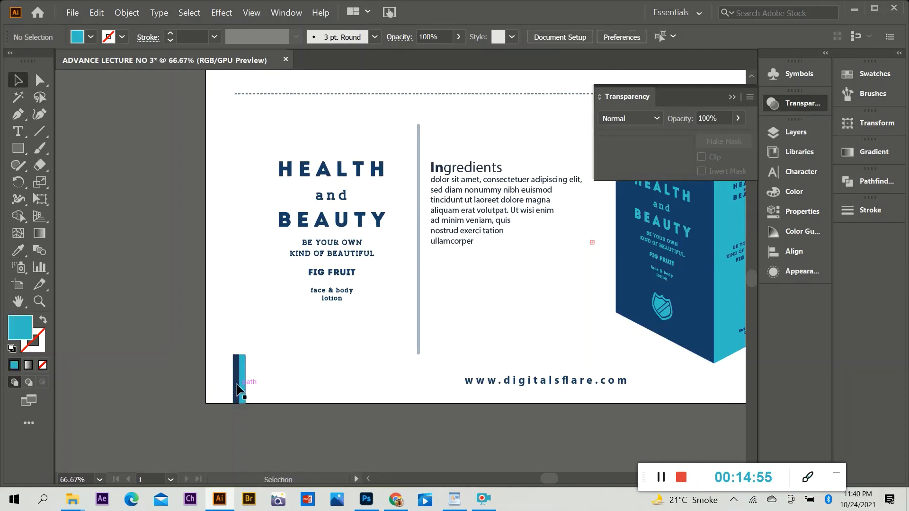
{"action": "left_click", "coordinate": [237, 387]}
{"action": "key", "text": "i"}
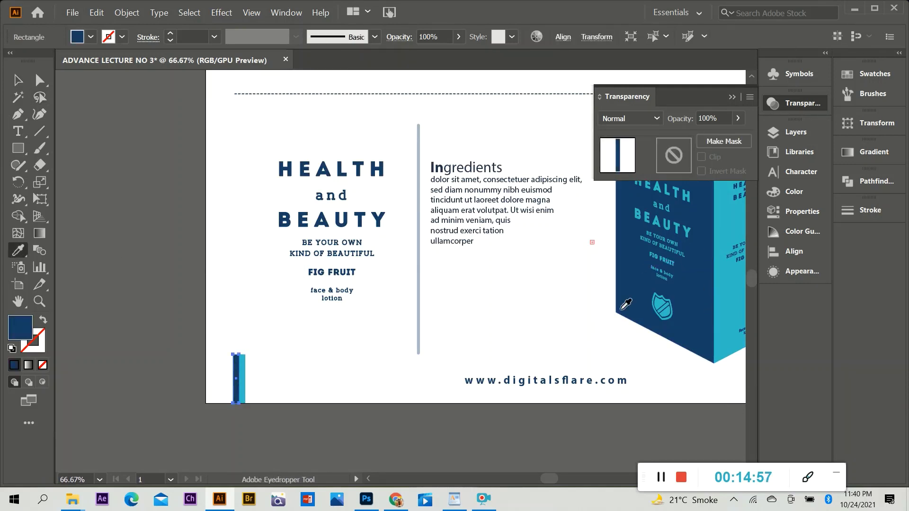
{"action": "key", "text": "v"}
{"action": "left_click", "coordinate": [193, 377]}
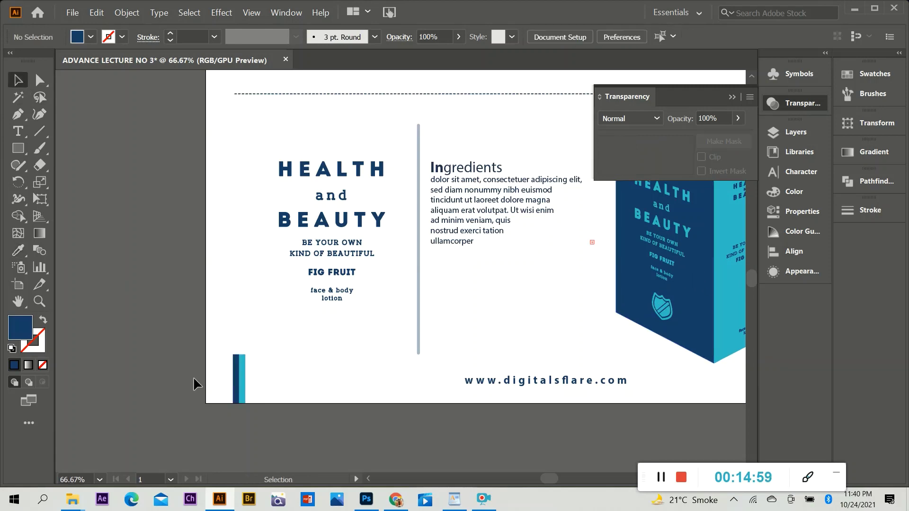
{"action": "key", "text": "ctrl+minus"}
{"action": "key", "text": "ctrl+minus"}
{"action": "left_click", "coordinate": [411, 397]}
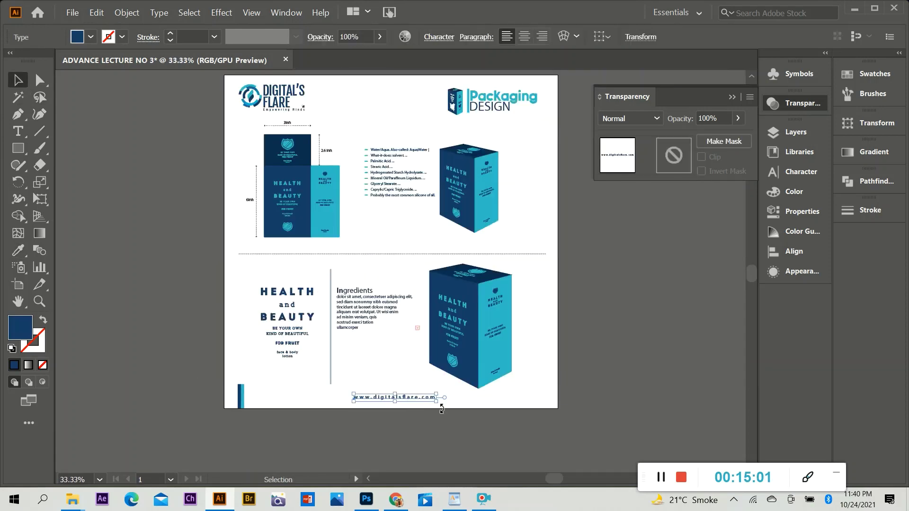
{"action": "left_click_drag", "start_coordinate": [435, 402], "coordinate": [440, 403]}
{"action": "left_click", "coordinate": [443, 436]}
{"action": "left_click", "coordinate": [433, 411]}
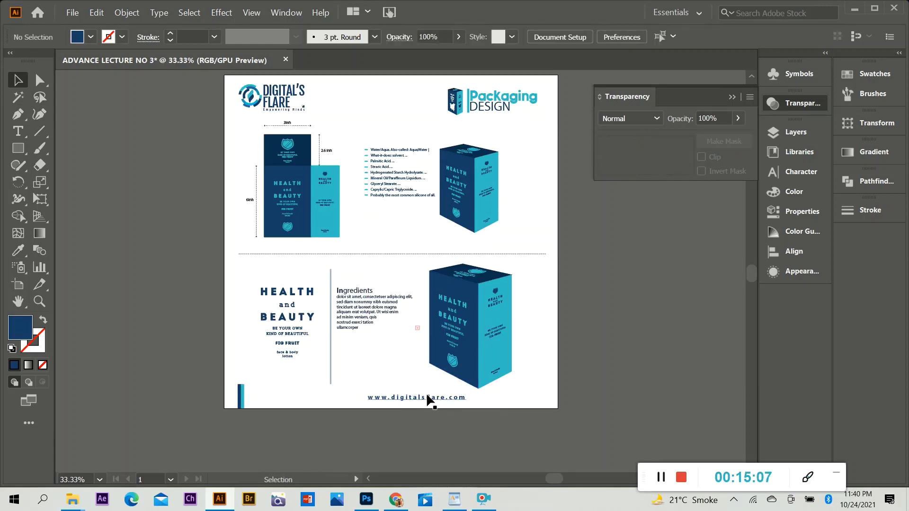
{"action": "left_click_drag", "start_coordinate": [427, 398], "coordinate": [425, 396]}
{"action": "left_click", "coordinate": [477, 247]}
Move the teal vertical bar in the Packaging Design header slightly left, away from the lettering.
{"action": "scroll", "coordinate": [478, 167], "scroll_direction": "up", "scroll_amount": 1}
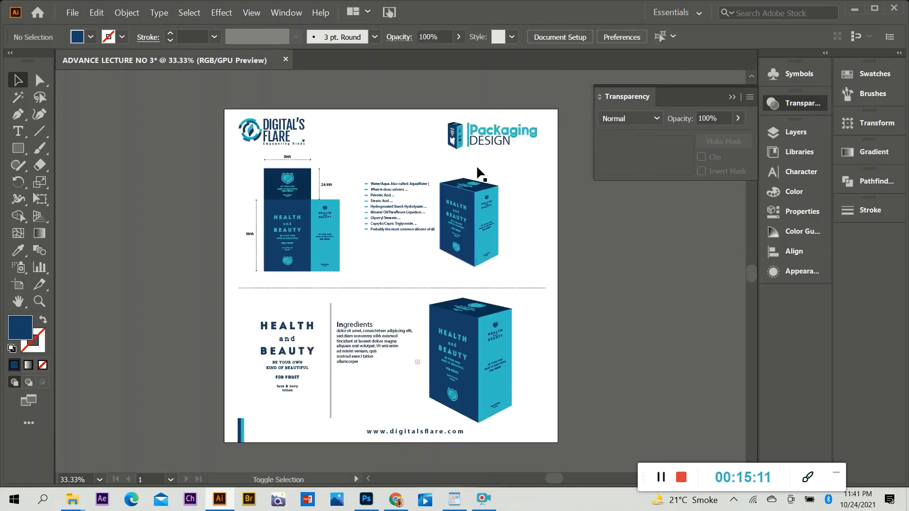
{"action": "scroll", "coordinate": [478, 142], "scroll_direction": "up", "scroll_amount": 5}
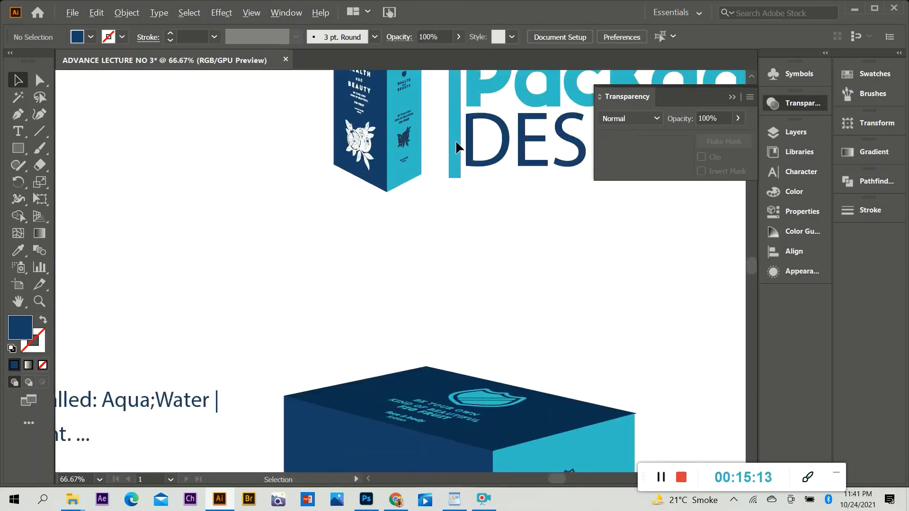
{"action": "left_click_drag", "start_coordinate": [457, 147], "coordinate": [447, 140]}
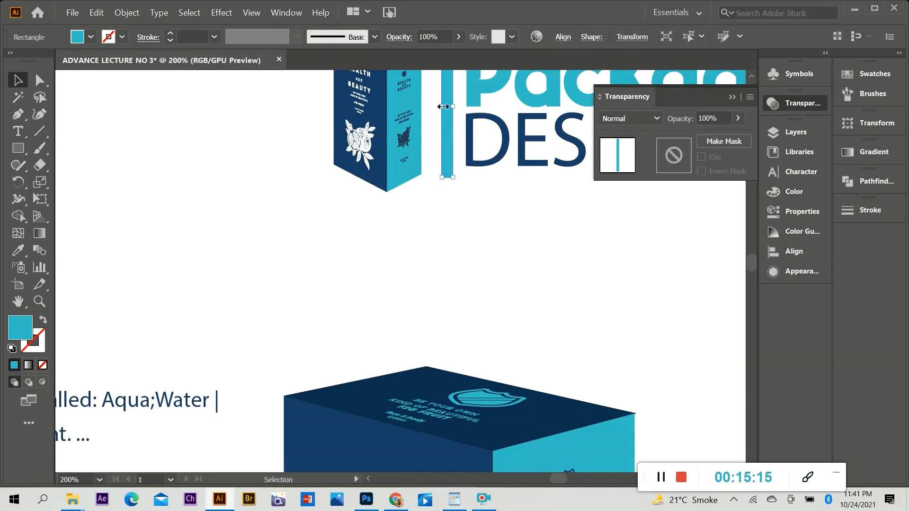
Make the teal vertical bar in the Packaging Design header slightly narrower and deselect it.
{"action": "left_click_drag", "start_coordinate": [443, 106], "coordinate": [445, 128]}
{"action": "left_click", "coordinate": [444, 132]}
{"action": "left_click", "coordinate": [382, 207]}
Review the finished presentation page as a whole, checking the header, dimensioned flat layout, ingredient texts, 3D boxes and footer.
{"action": "scroll", "coordinate": [412, 250], "scroll_direction": "down", "scroll_amount": 4}
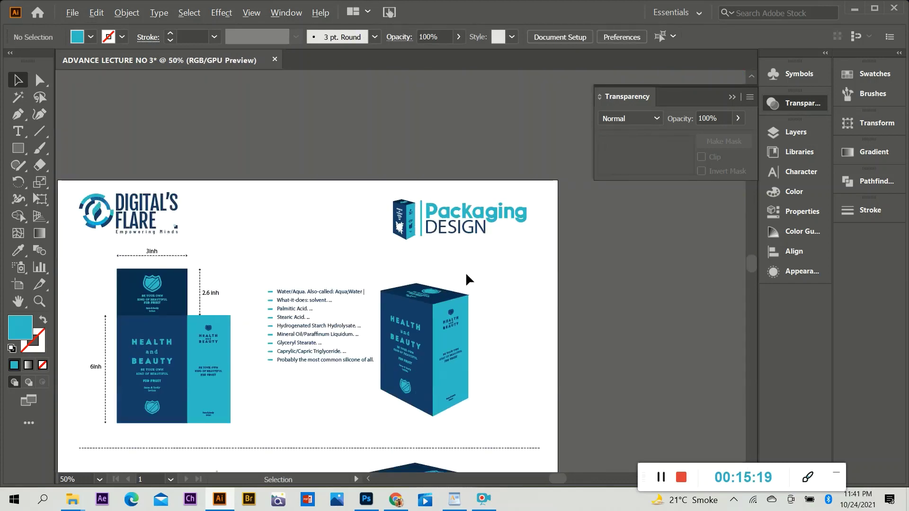
{"action": "scroll", "coordinate": [522, 298], "scroll_direction": "down", "scroll_amount": 3}
{"action": "scroll", "coordinate": [515, 303], "scroll_direction": "up", "scroll_amount": 2}
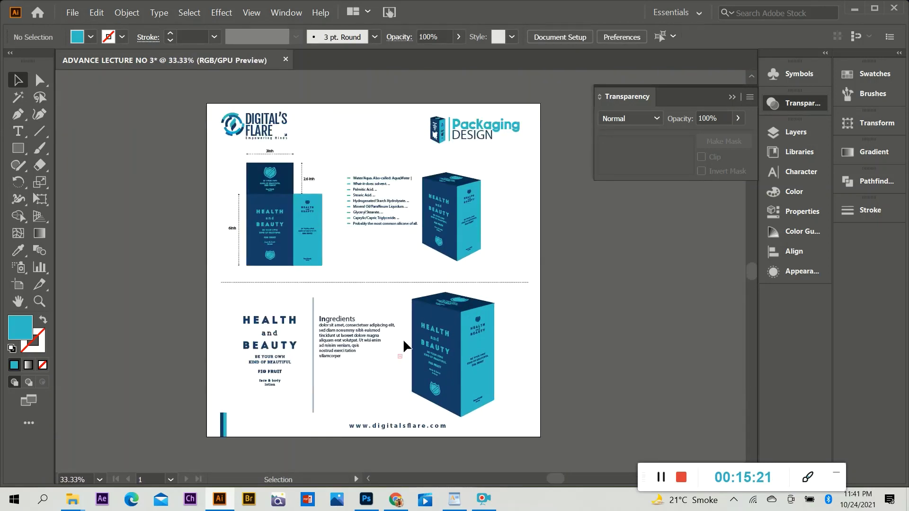
{"action": "scroll", "coordinate": [403, 341], "scroll_direction": "up", "scroll_amount": 1}
{"action": "scroll", "coordinate": [289, 234], "scroll_direction": "down", "scroll_amount": 1}
{"action": "key", "text": "alt"}
{"action": "scroll", "coordinate": [348, 244], "scroll_direction": "up", "scroll_amount": 1}
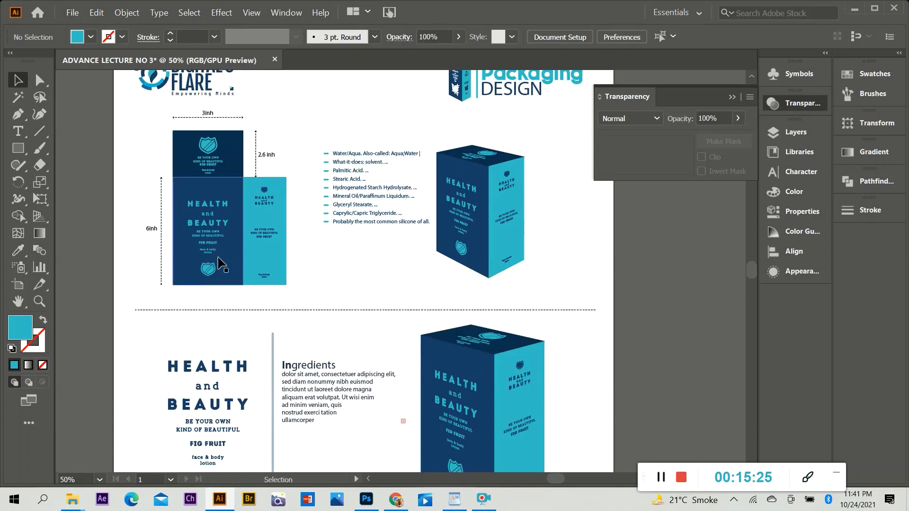
{"action": "scroll", "coordinate": [218, 258], "scroll_direction": "down", "scroll_amount": 1}
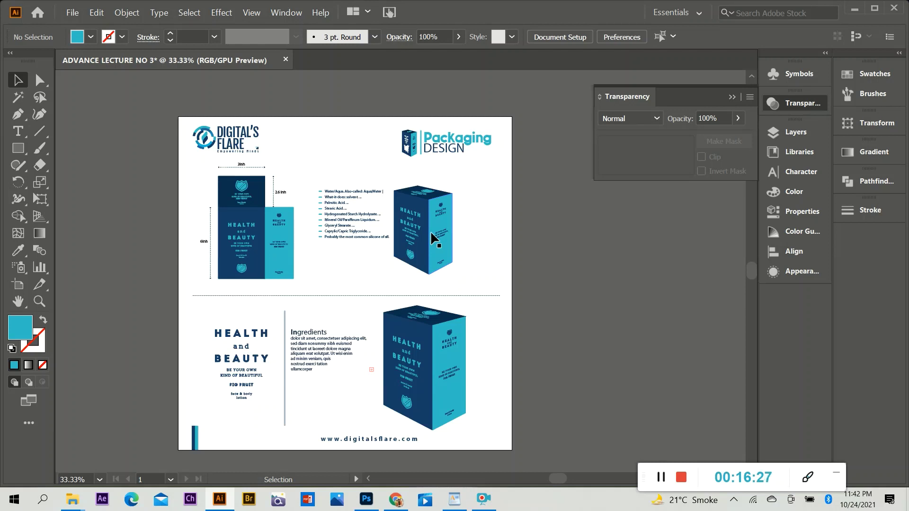
{"action": "mouse_move", "coordinate": [473, 509]}
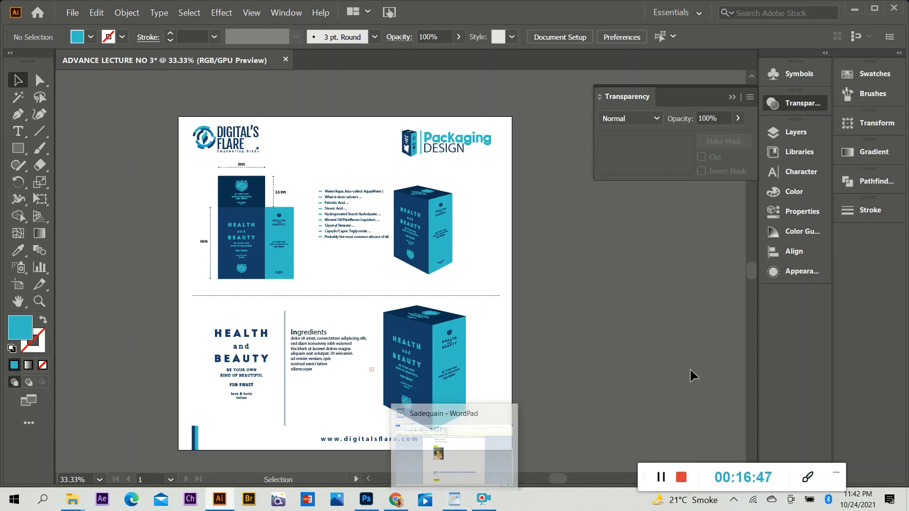
{"action": "left_click", "coordinate": [681, 477]}
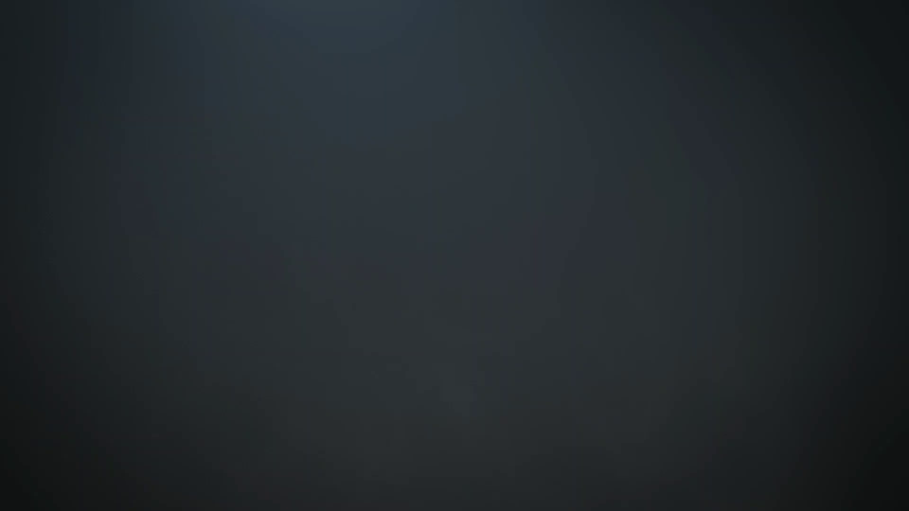